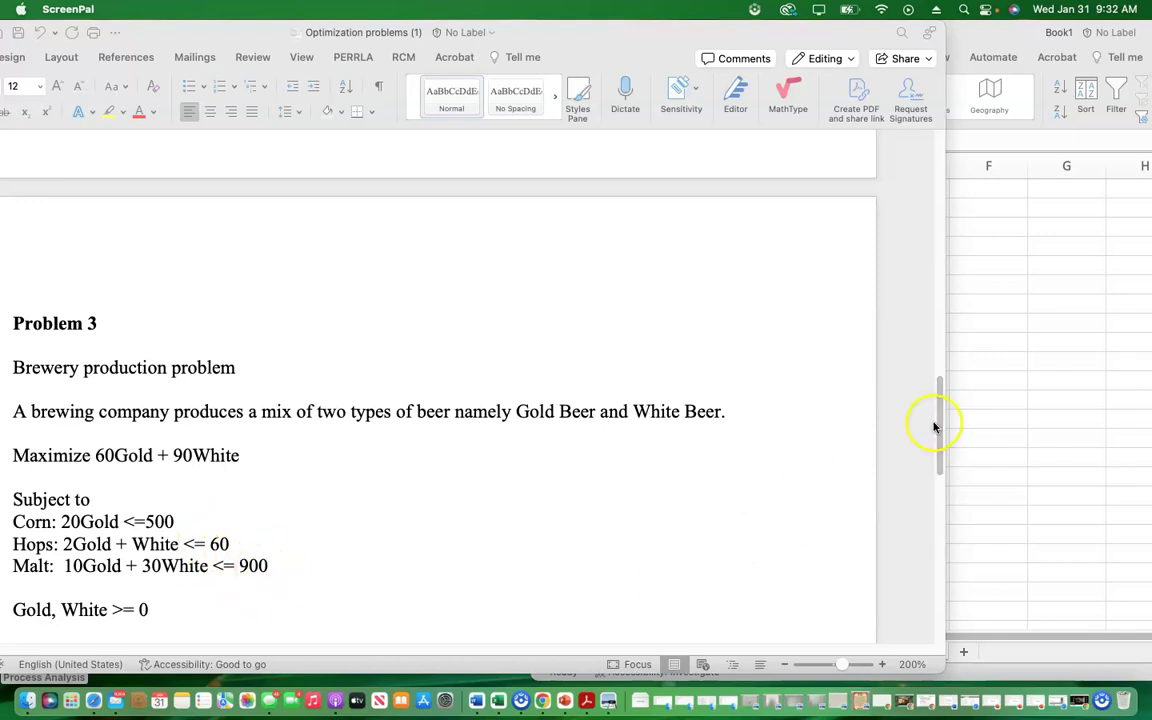
pyautogui.moveTo(940, 419); pyautogui.dragTo(939, 450)
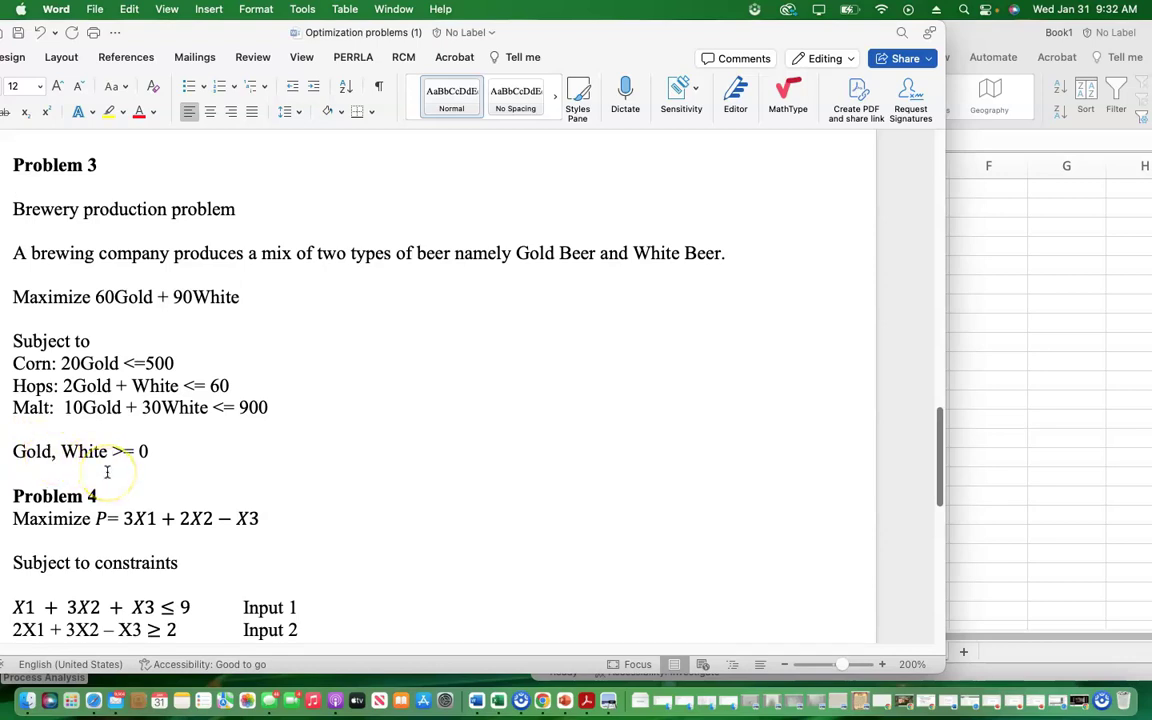
pyautogui.click(131, 453)
pyautogui.click(131, 453)
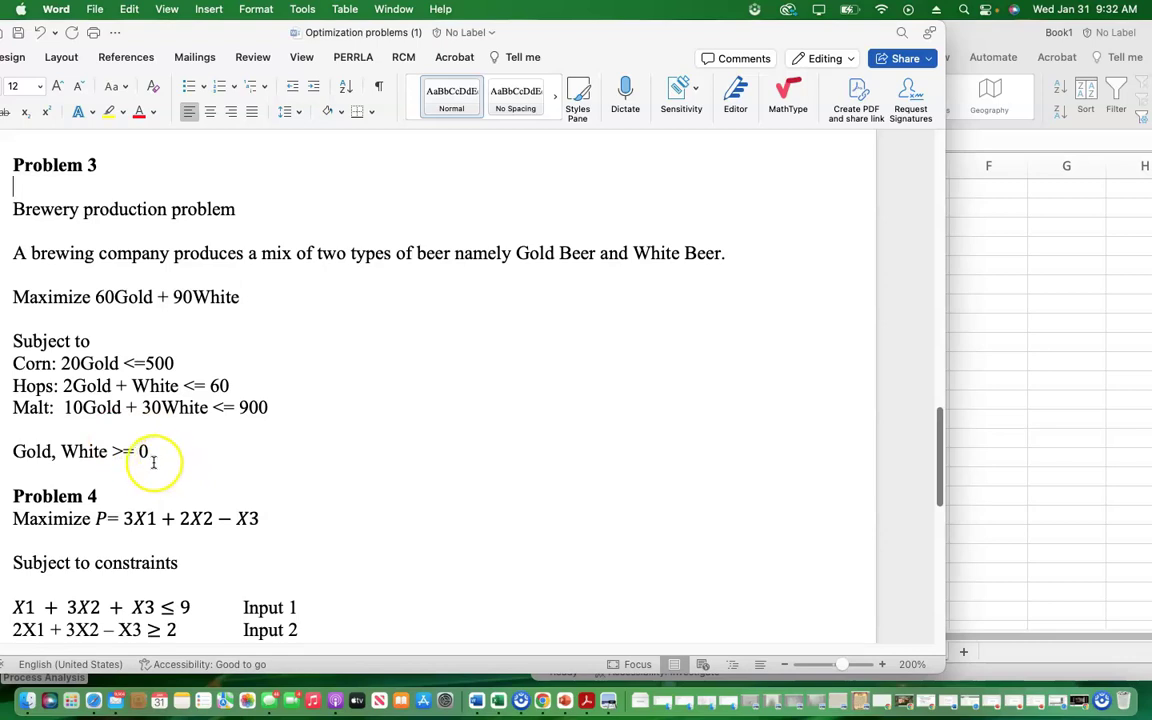
pyautogui.click(82, 612)
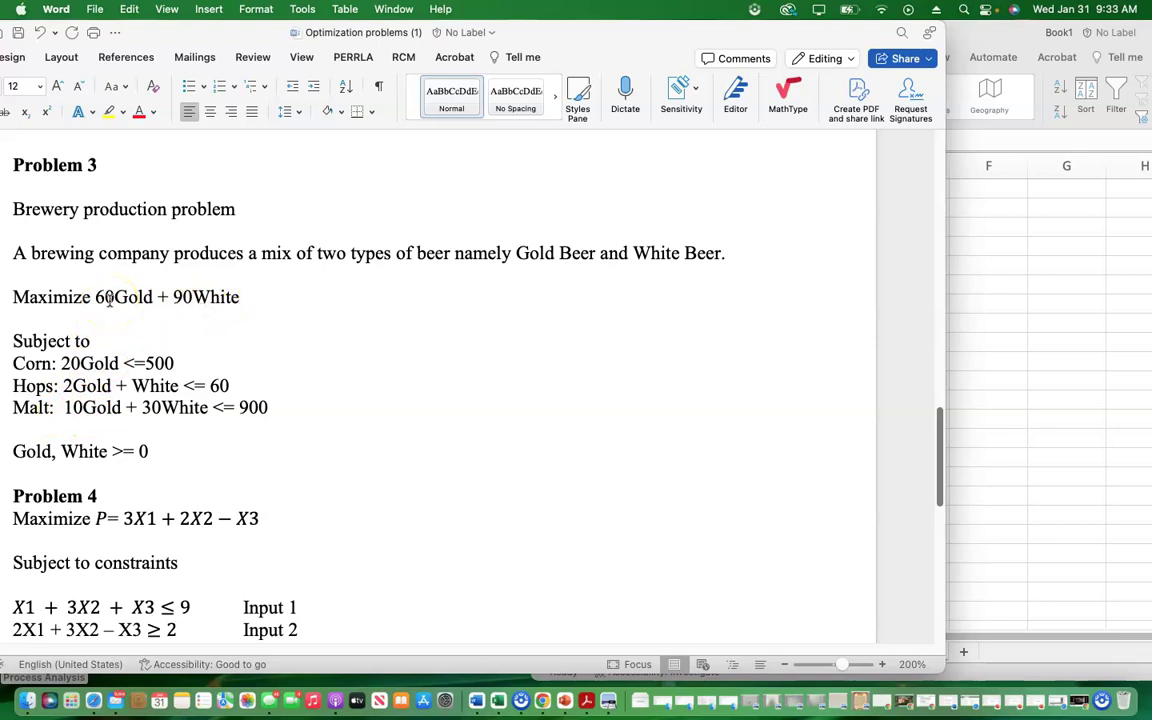
# Step: Enter the title Model in A1 and ABC Company in C4
pyautogui.click(1005, 378)
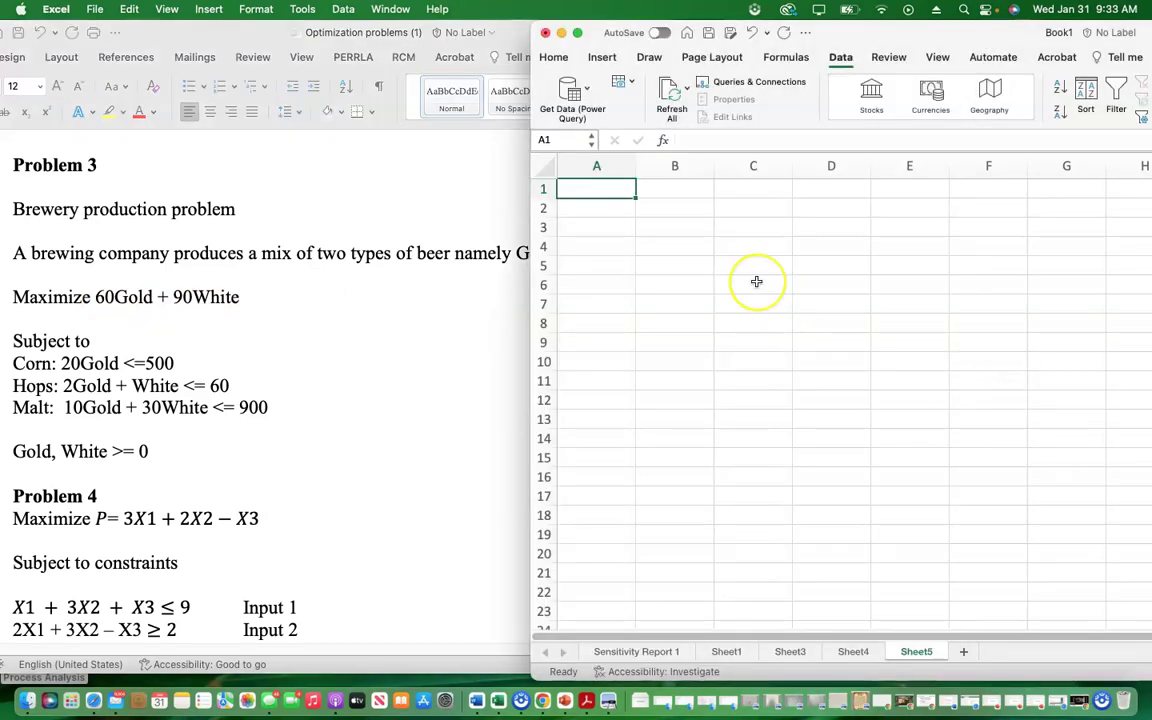
pyautogui.write('MOd')
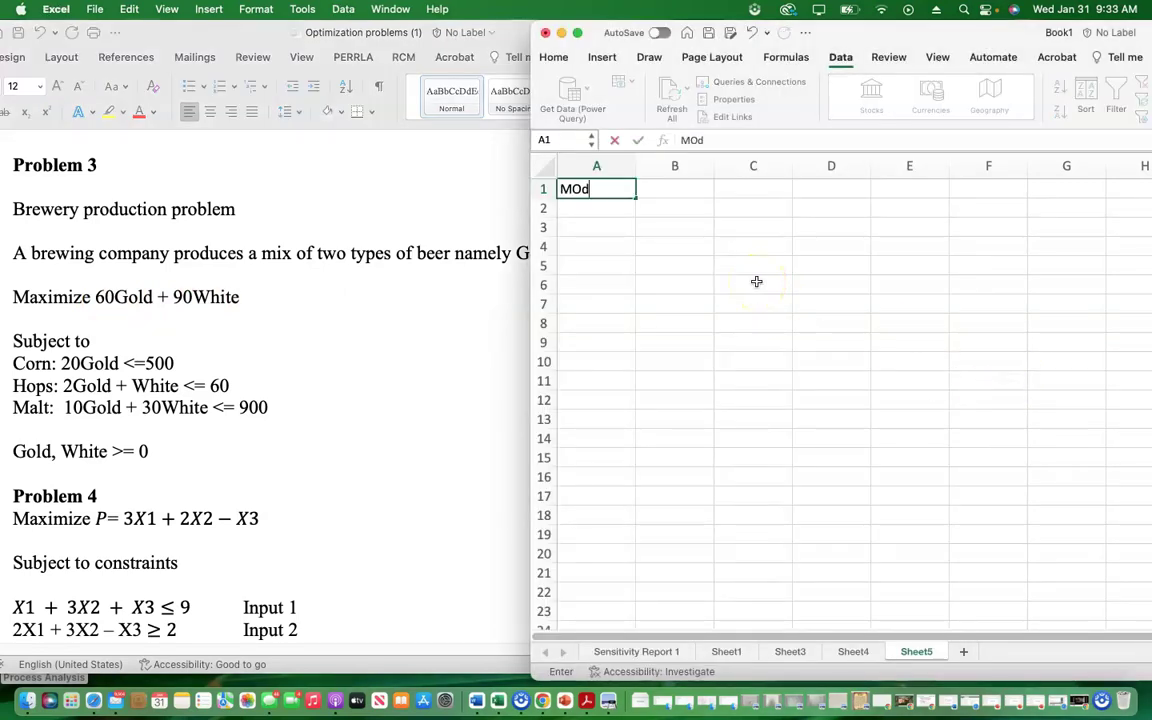
pyautogui.press('BackSpace')
pyautogui.press('BackSpace')
pyautogui.write('odel')
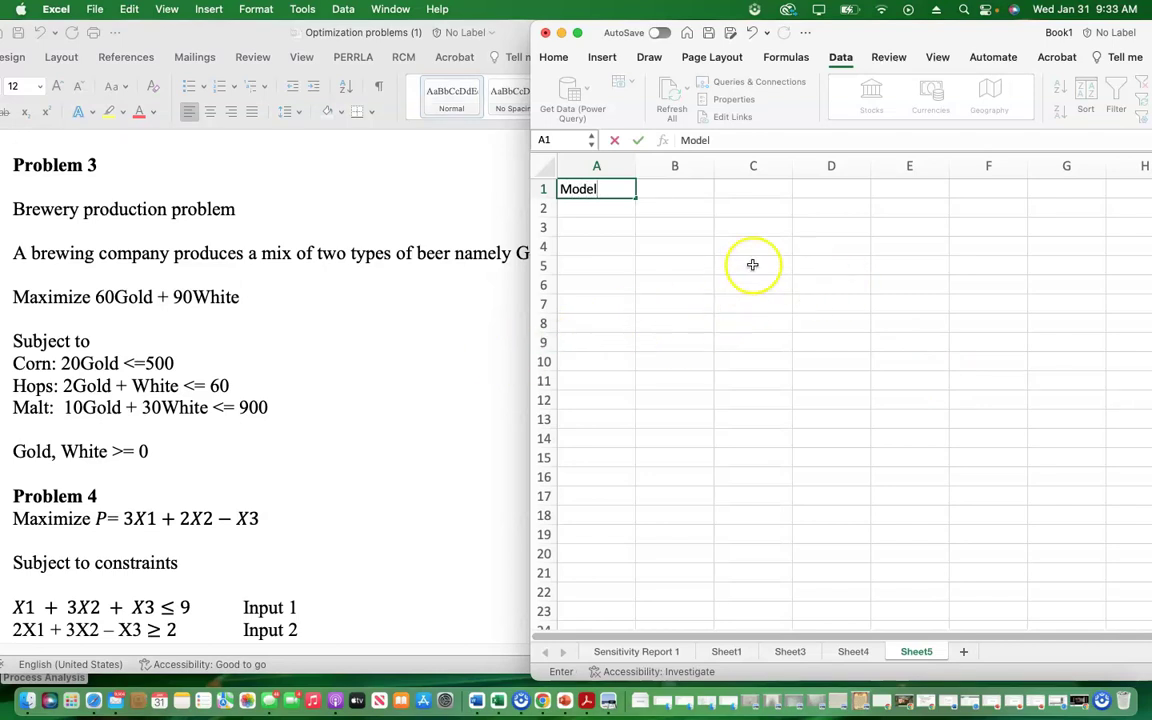
pyautogui.click(769, 247)
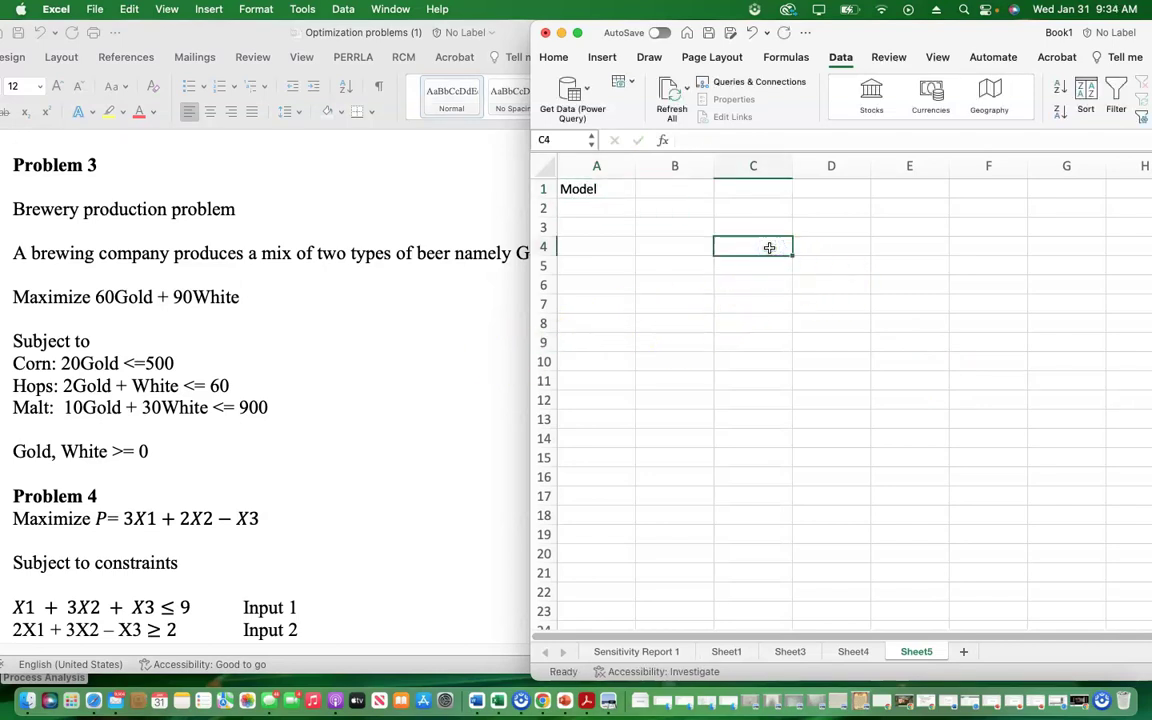
pyautogui.write('ABC Company')
pyautogui.click(680, 272)
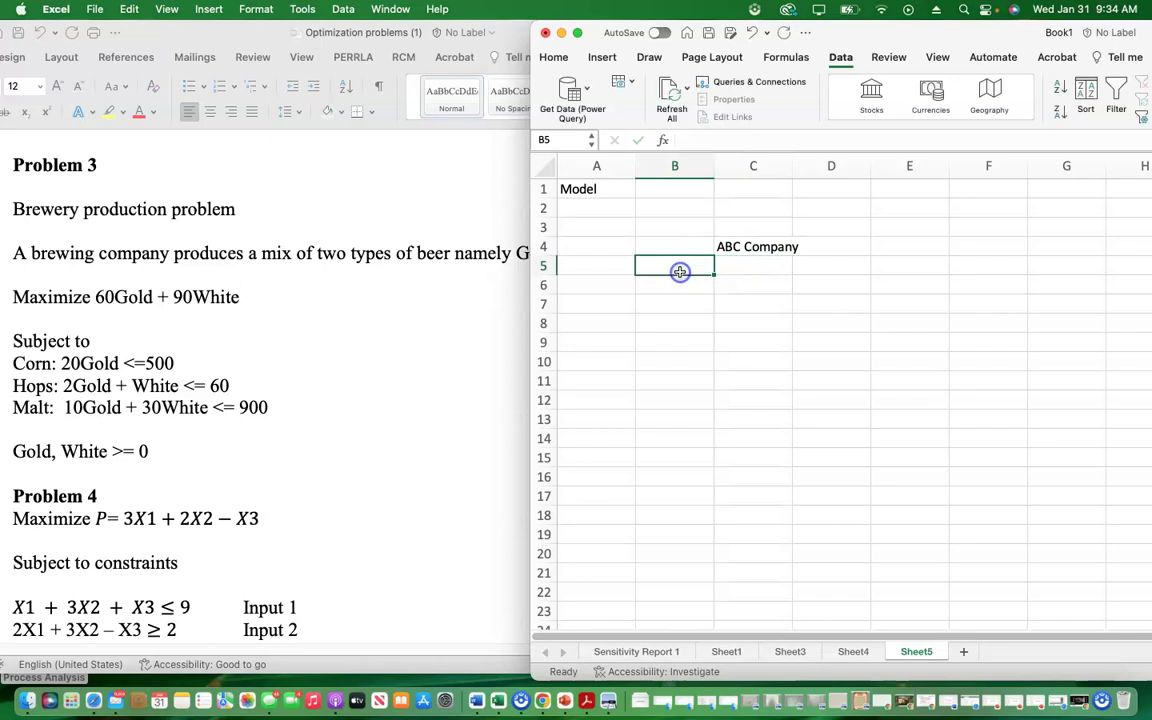
# Step: Enter the headings Produce, Gold and White in B5:D5
pyautogui.write('Pro')
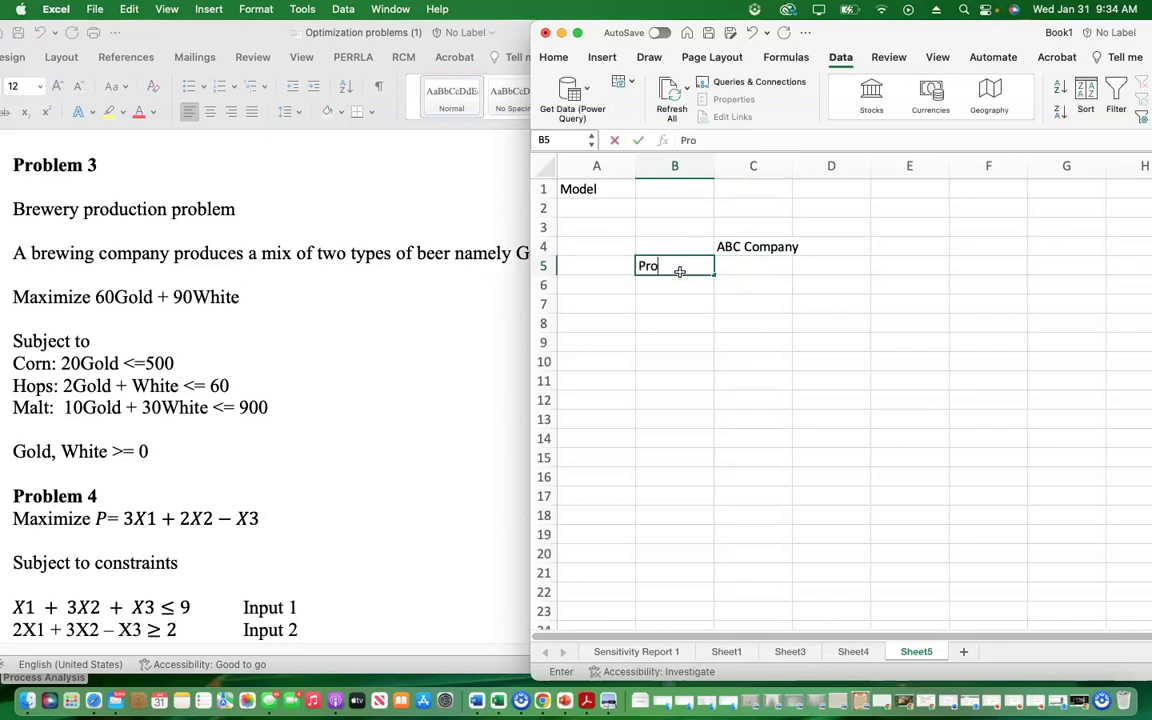
pyautogui.write('duce')
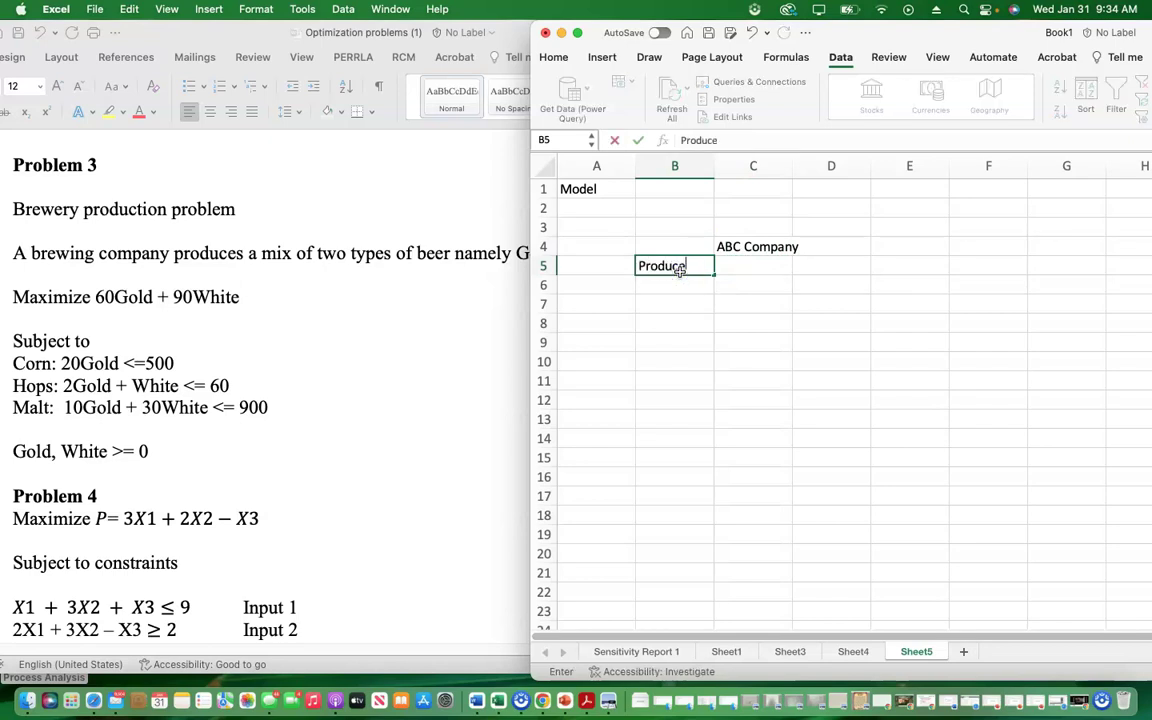
pyautogui.click(755, 267)
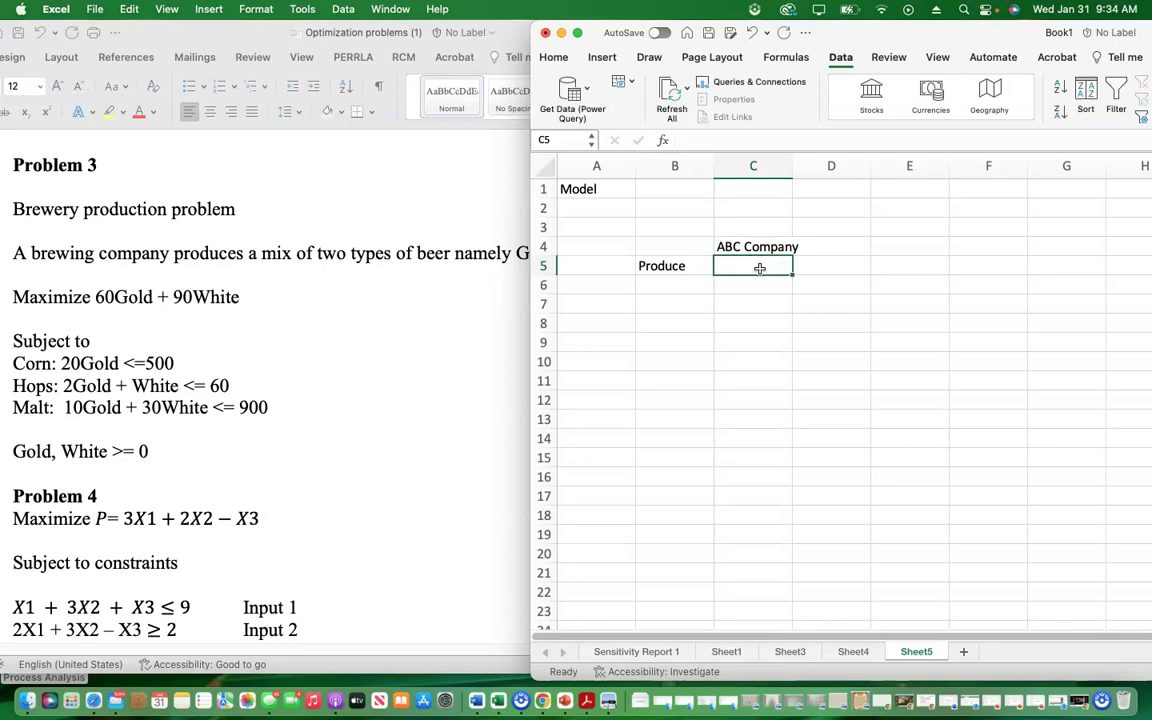
pyautogui.write('Gold')
pyautogui.click(836, 265)
pyautogui.write('White')
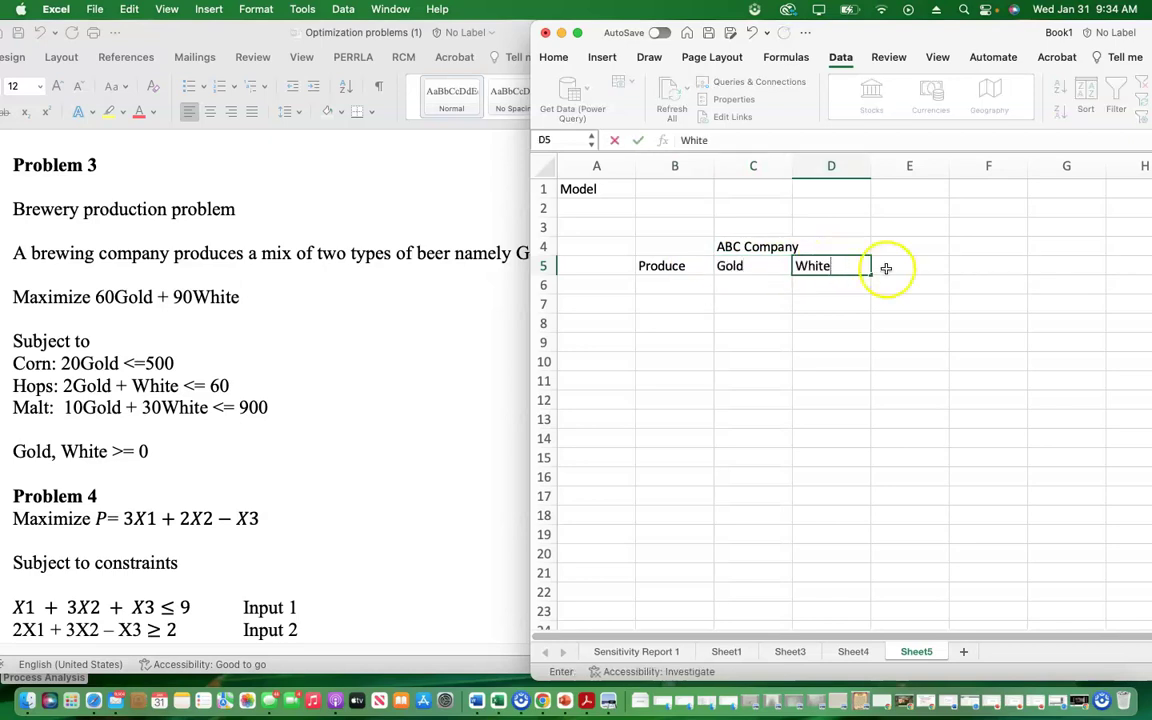
pyautogui.click(671, 284)
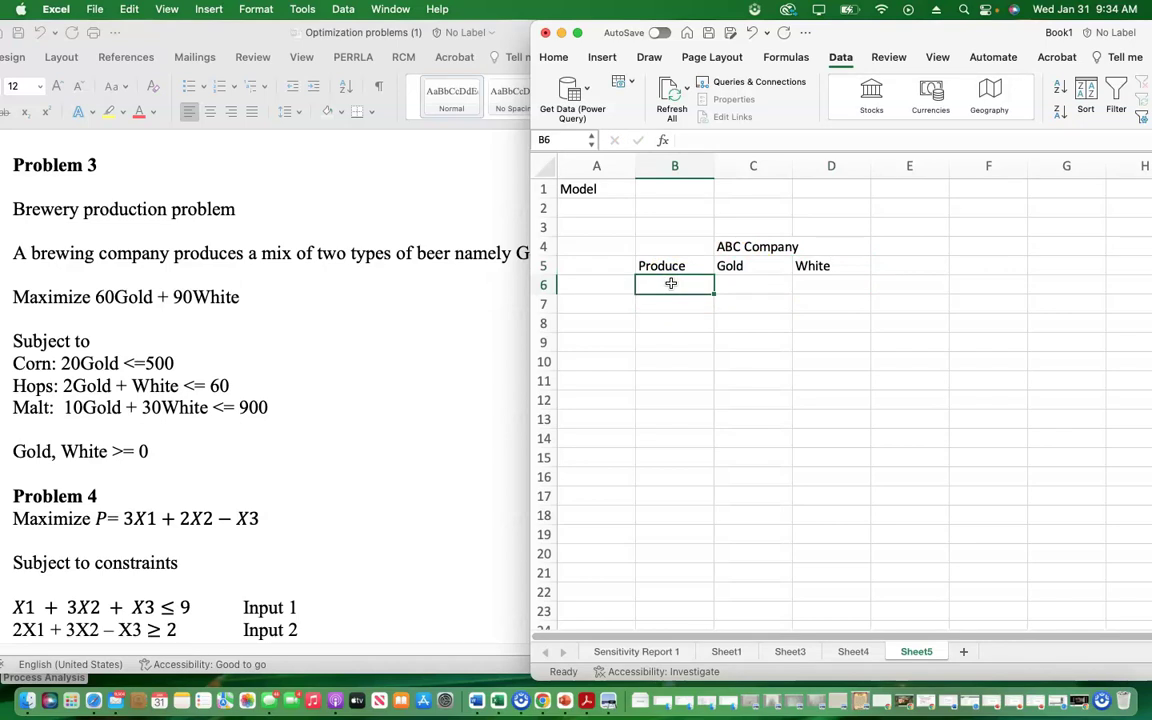
# Step: Add a Quntity row with starting quantities of 1 for Gold and White
pyautogui.write('Qu')
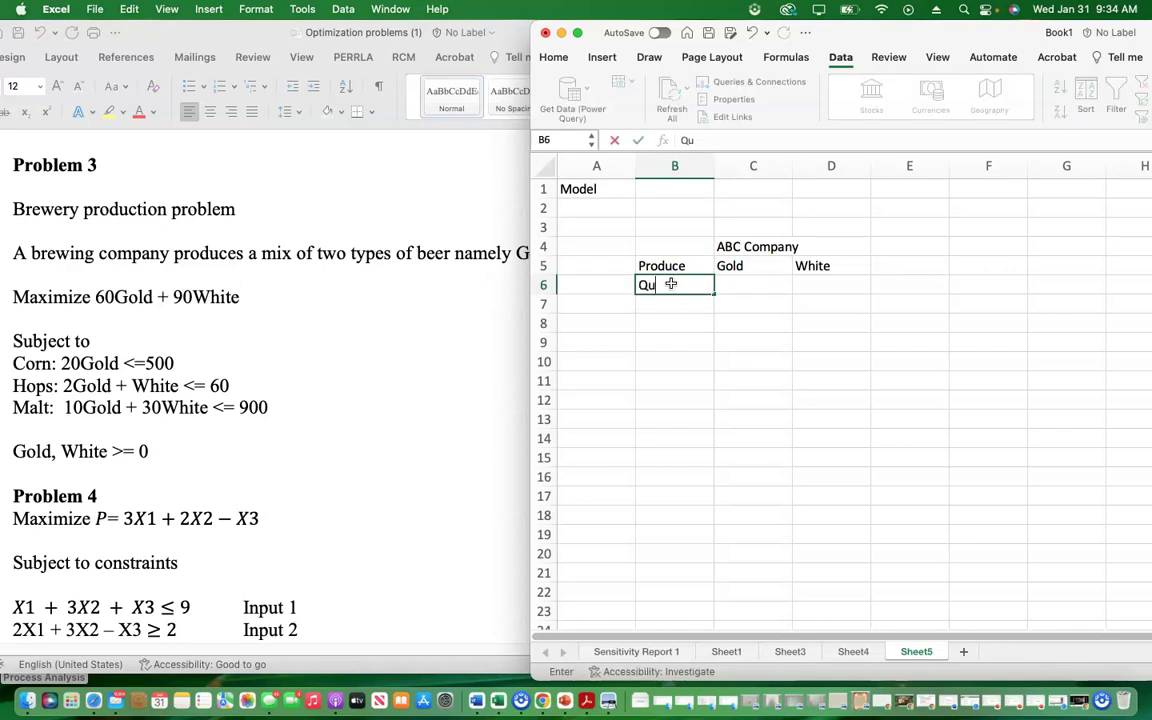
pyautogui.write('ntity')
pyautogui.click(729, 285)
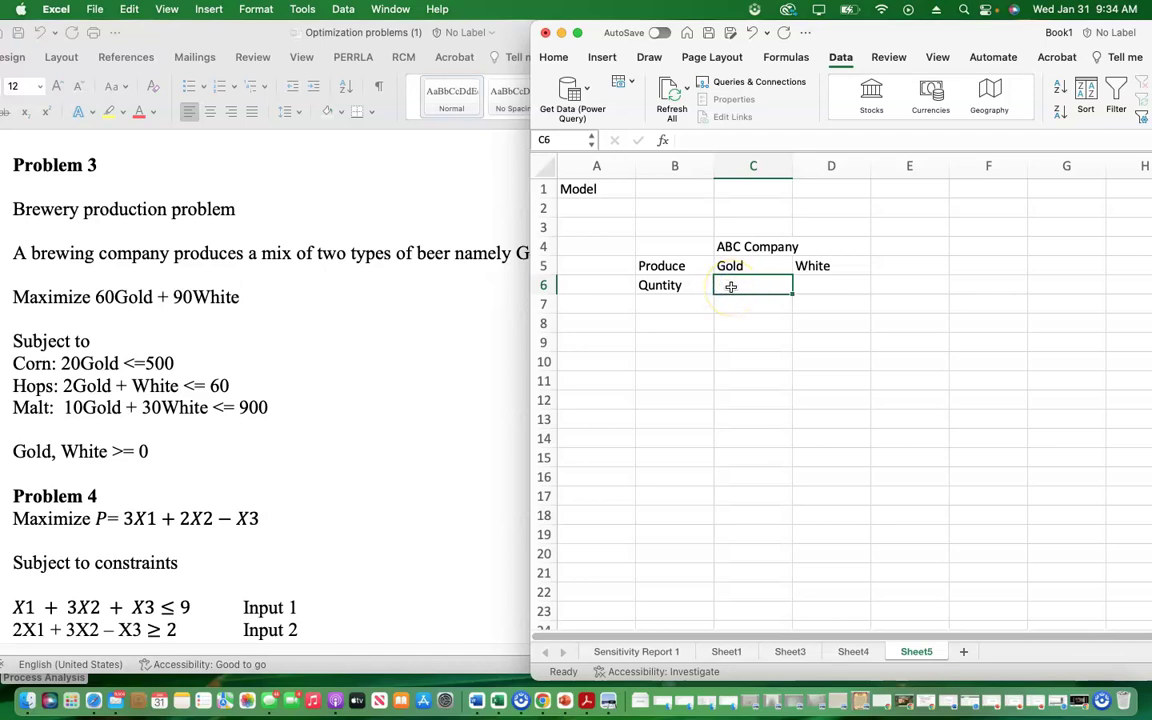
pyautogui.write('1')
pyautogui.press('Tab')
pyautogui.write('1')
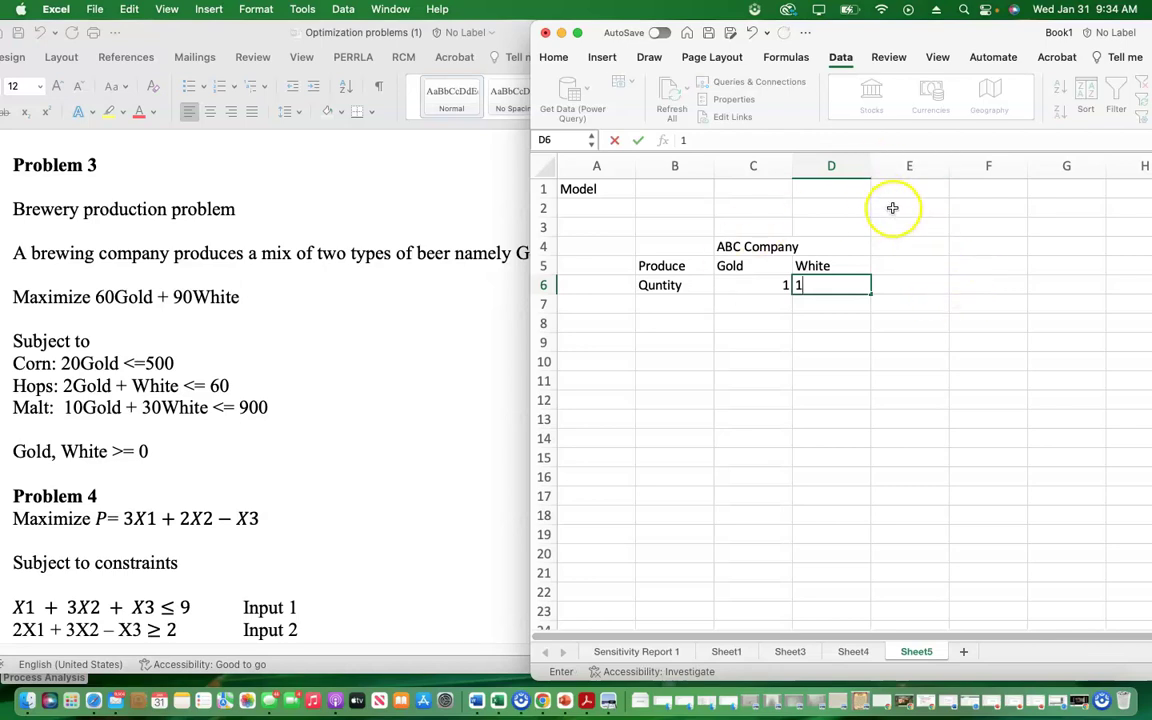
pyautogui.moveTo(752, 285); pyautogui.dragTo(832, 284)
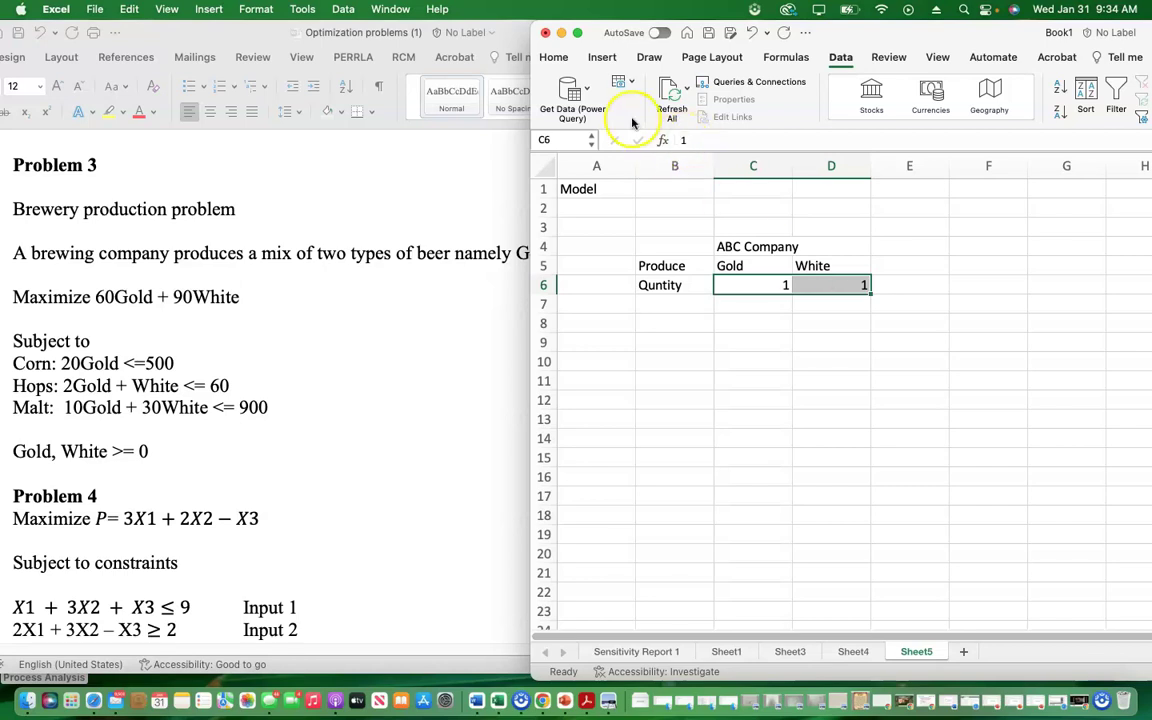
# Step: Shade C6:D6 green and add a green E1 legend labelled 'changing variable cells'
pyautogui.click(553, 57)
pyautogui.click(756, 114)
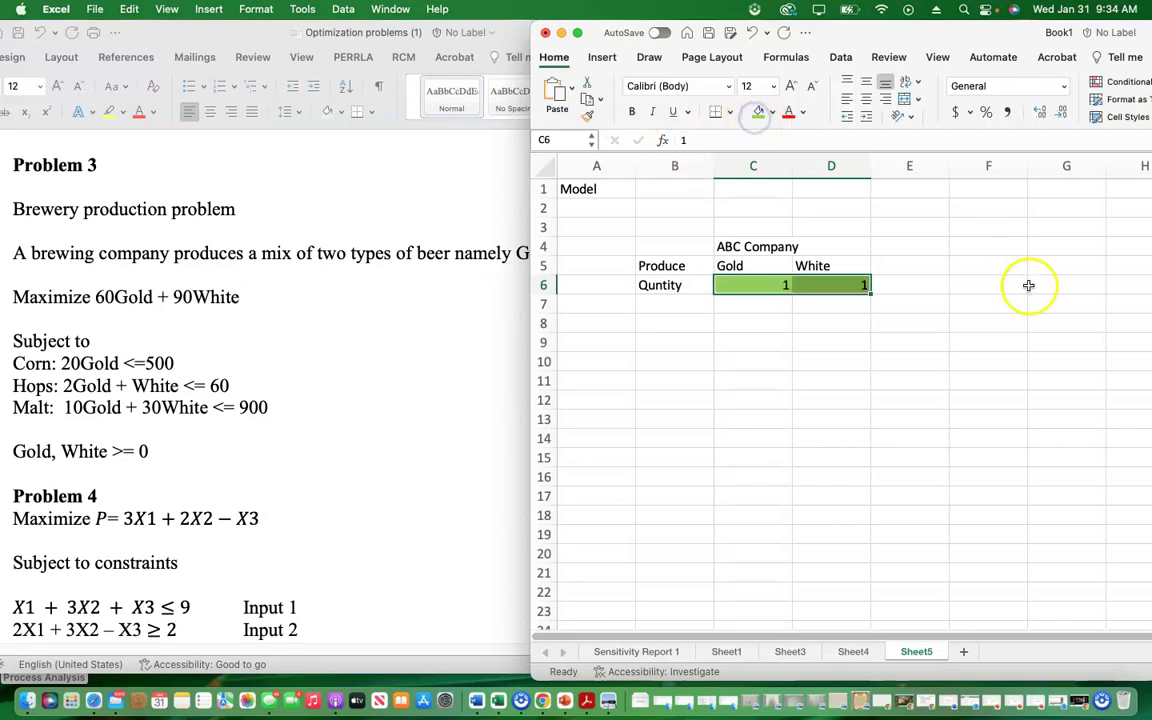
pyautogui.click(889, 194)
pyautogui.click(758, 112)
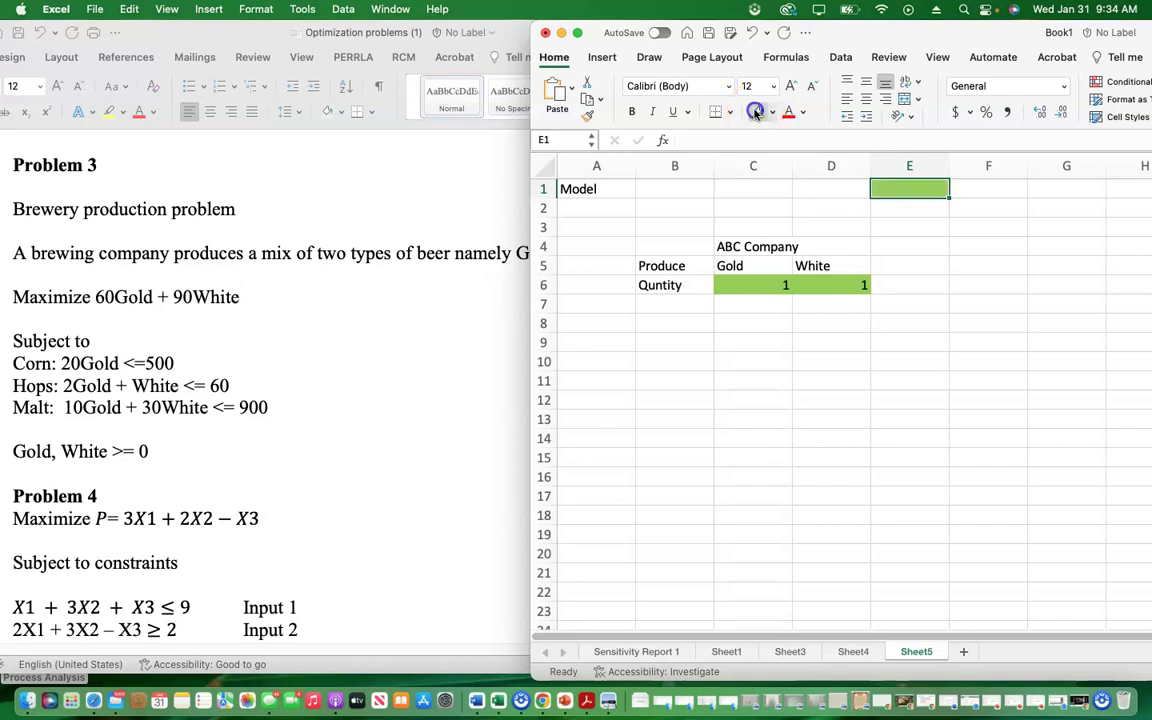
pyautogui.click(970, 194)
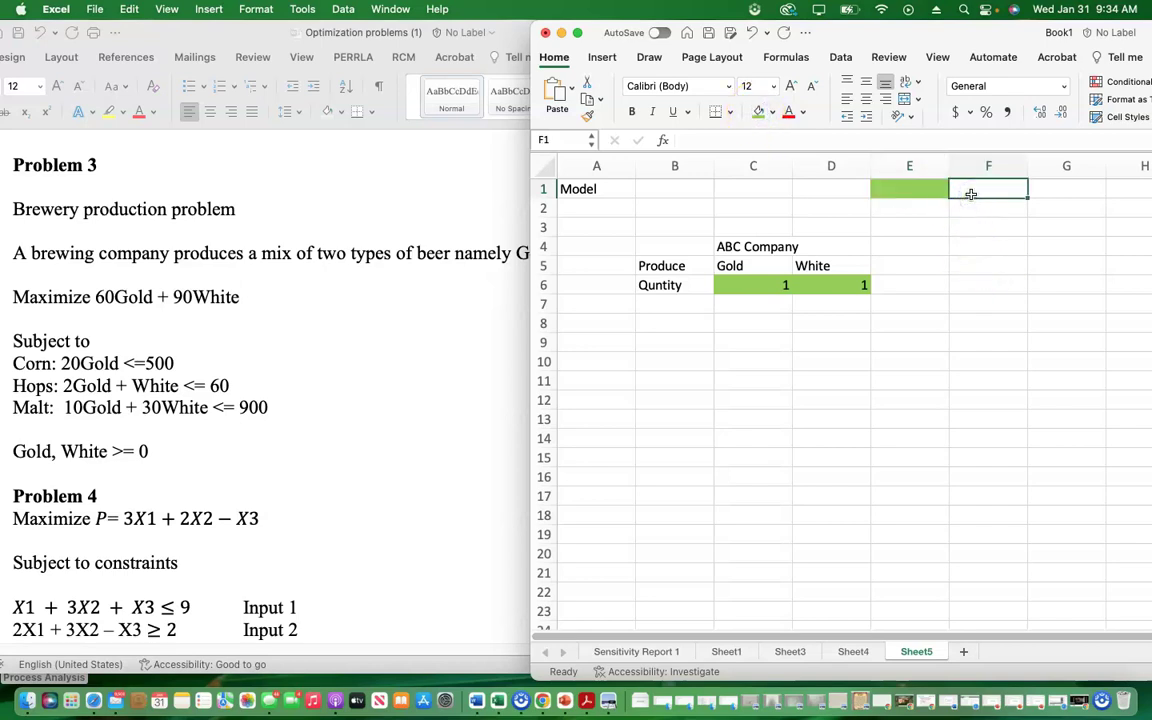
pyautogui.write('changing')
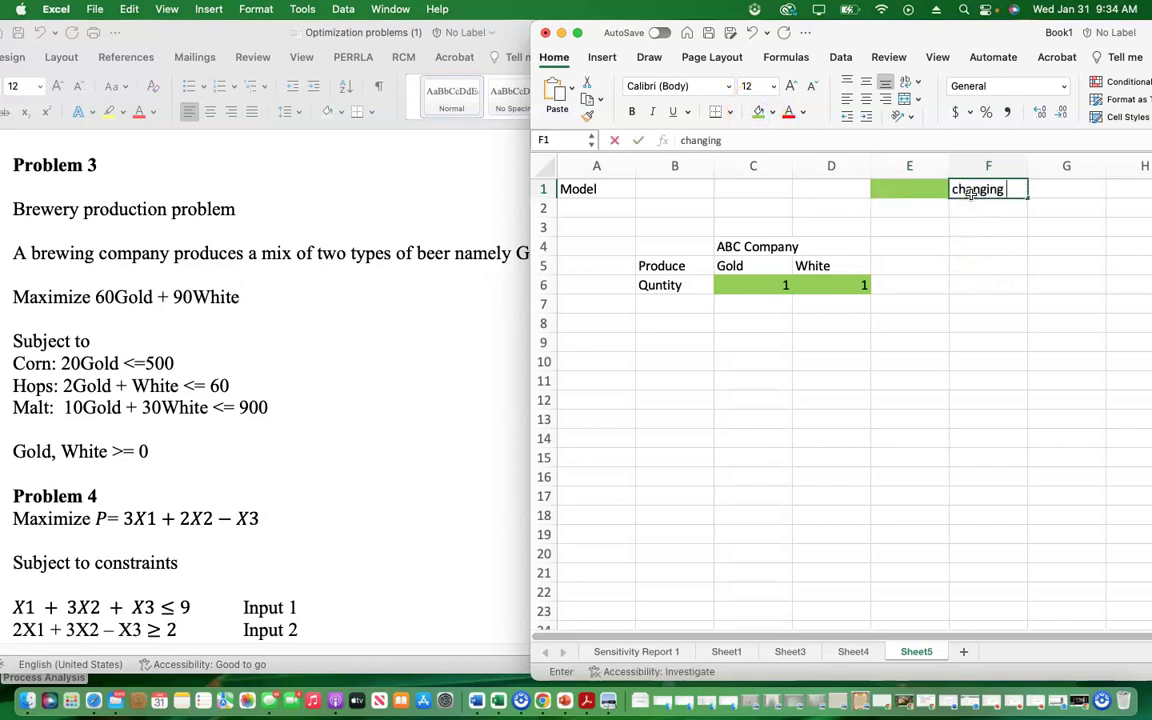
pyautogui.write(' variable cells')
# Step: Start a Per unit profit label in B7 and widen column B
pyautogui.click(658, 306)
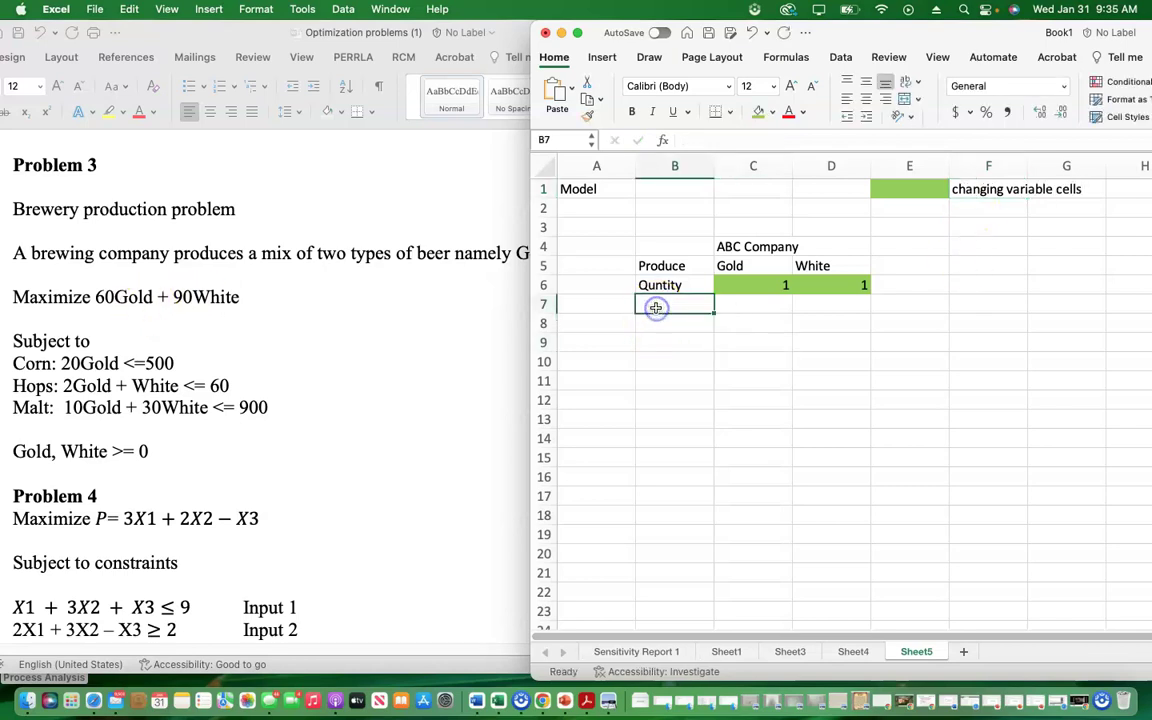
pyautogui.write('Per unit profi')
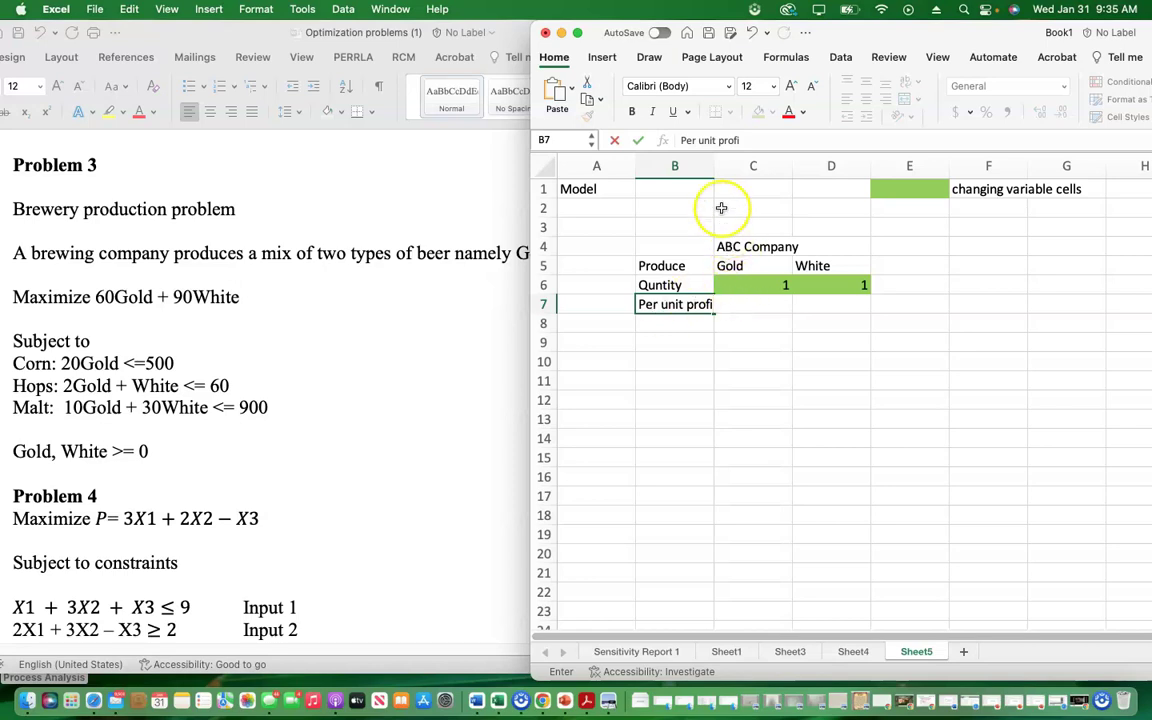
pyautogui.press('Return')
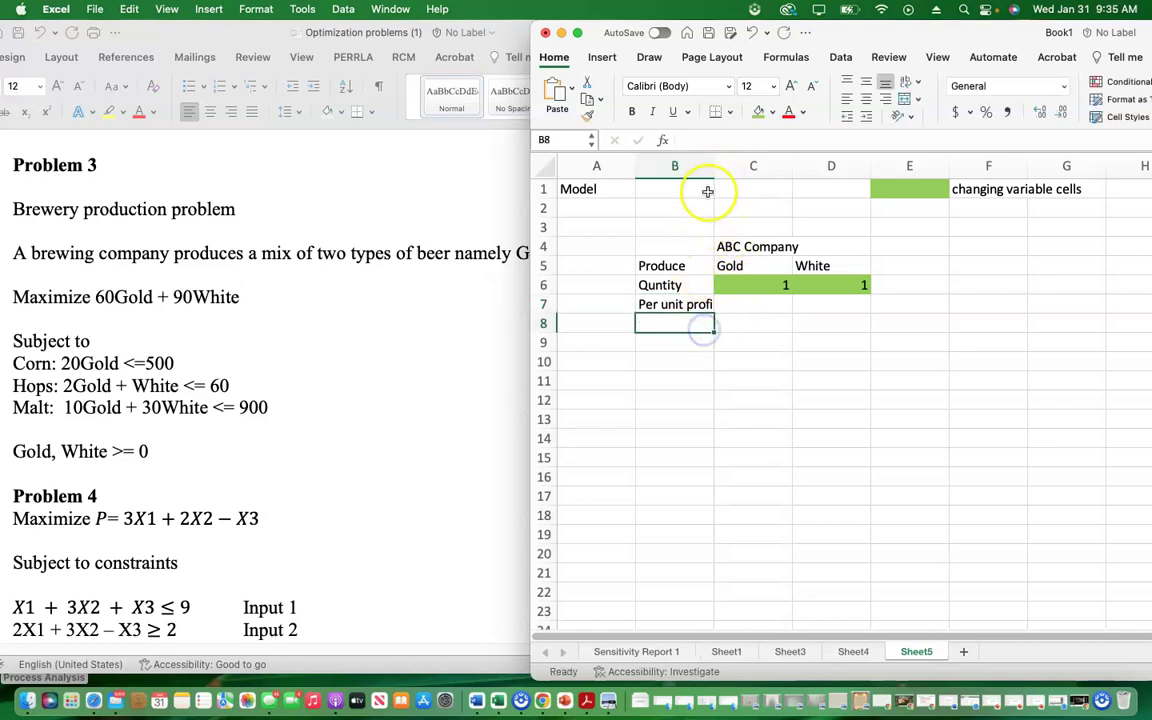
pyautogui.moveTo(714, 167); pyautogui.dragTo(730, 167)
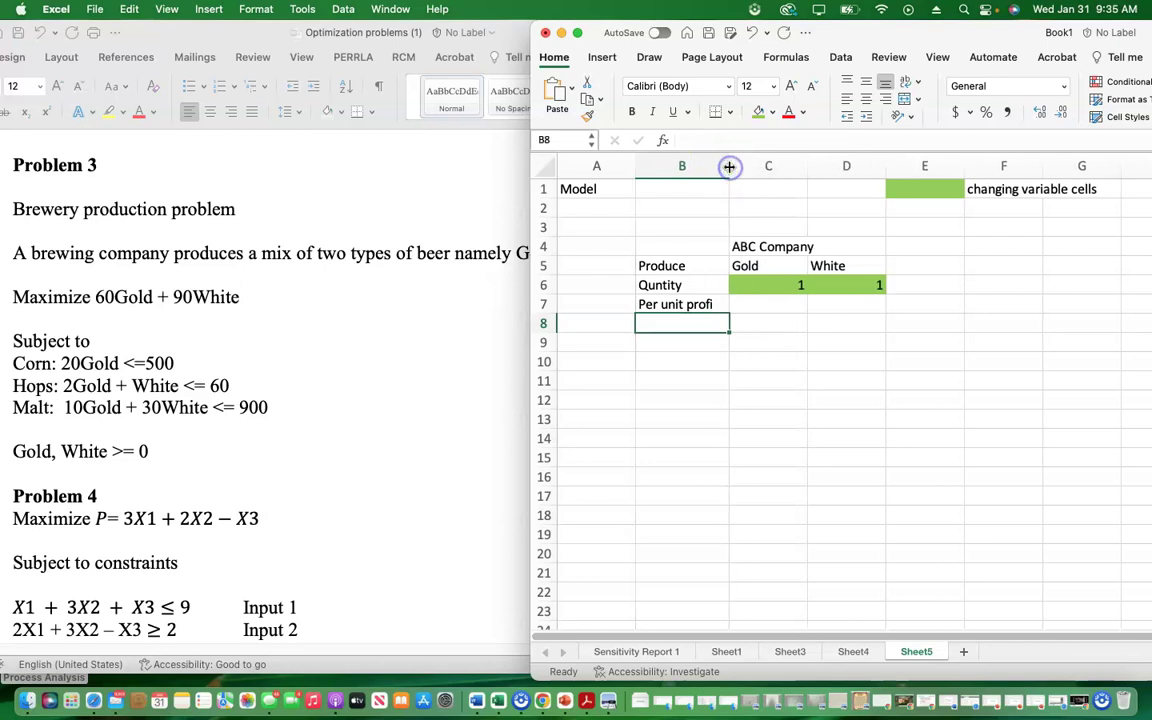
pyautogui.click(650, 304)
# Step: Complete the 'Per unit profit' label and enter profits of 60 for Gold and 90 for White
pyautogui.click(749, 140)
pyautogui.write('t')
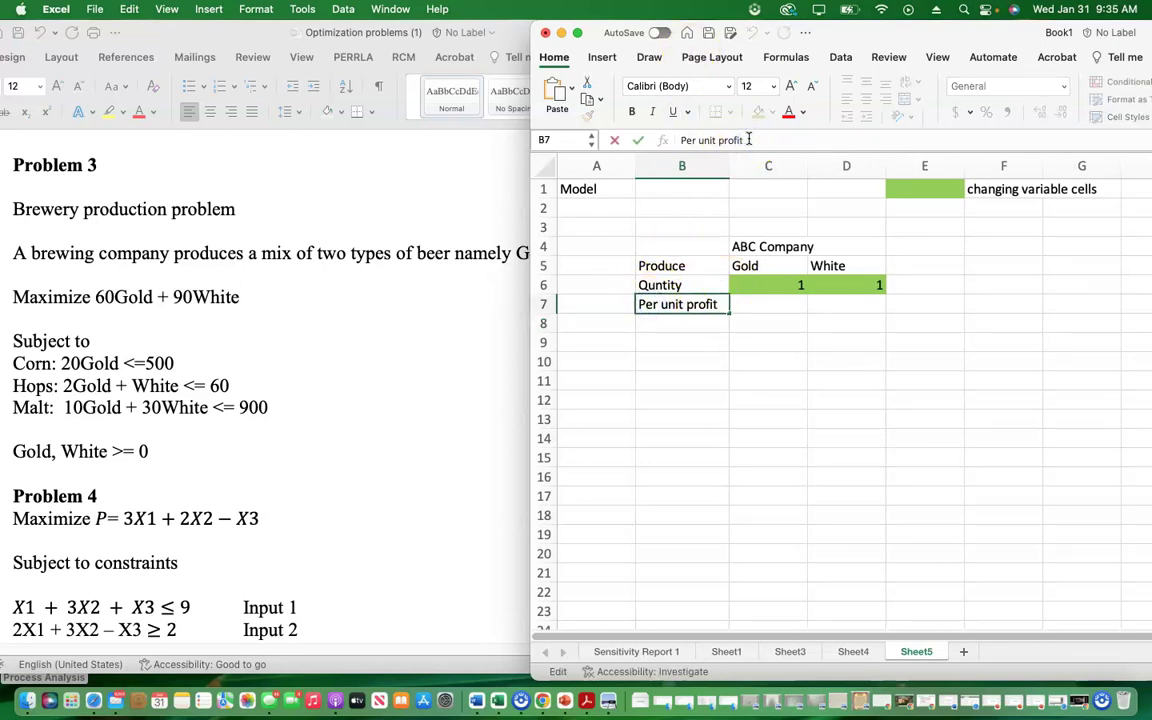
pyautogui.click(790, 305)
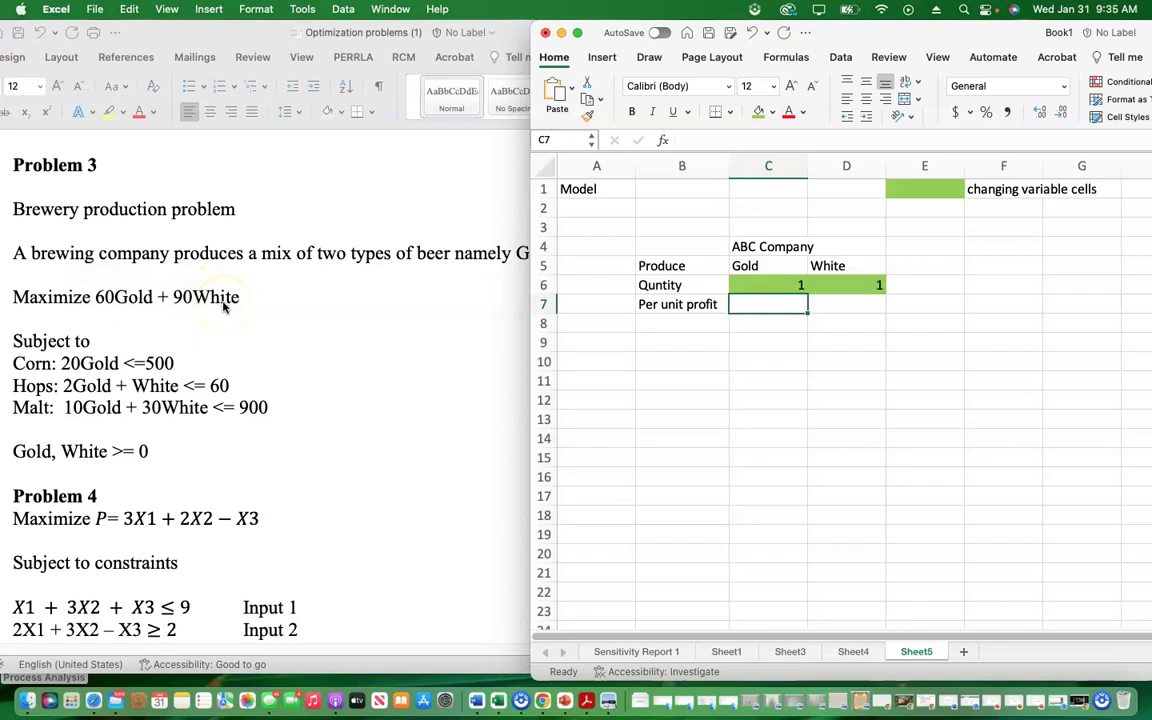
pyautogui.write('60')
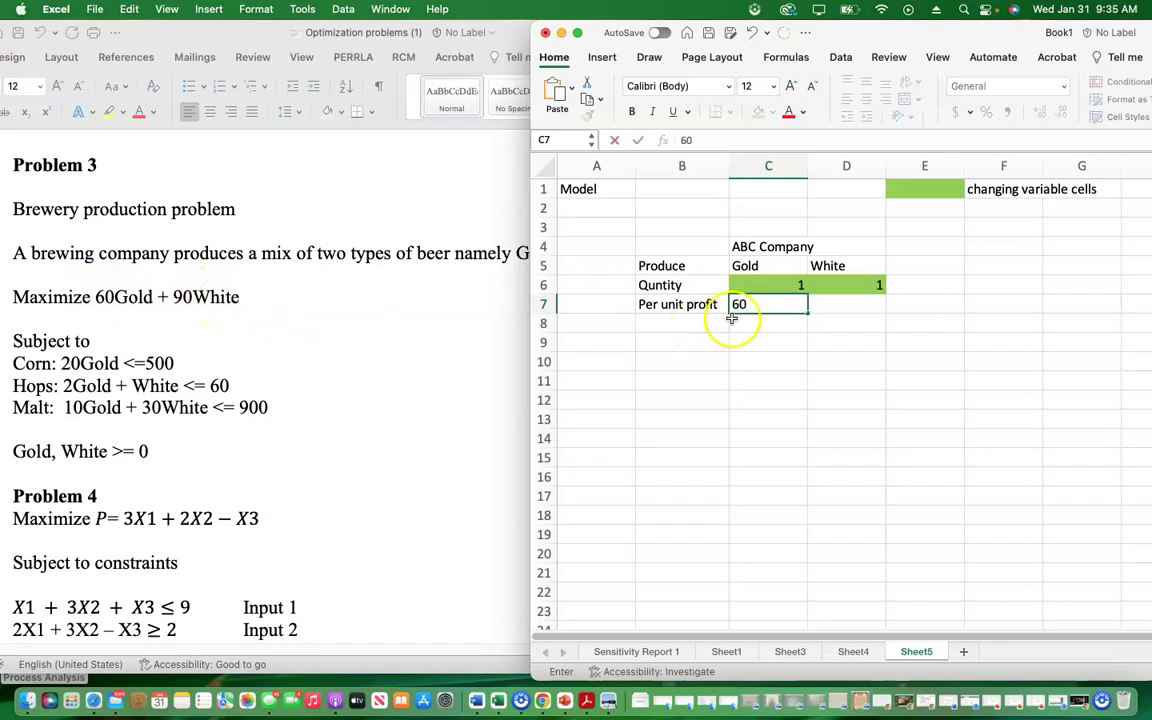
pyautogui.click(828, 301)
pyautogui.write('90')
pyautogui.click(743, 398)
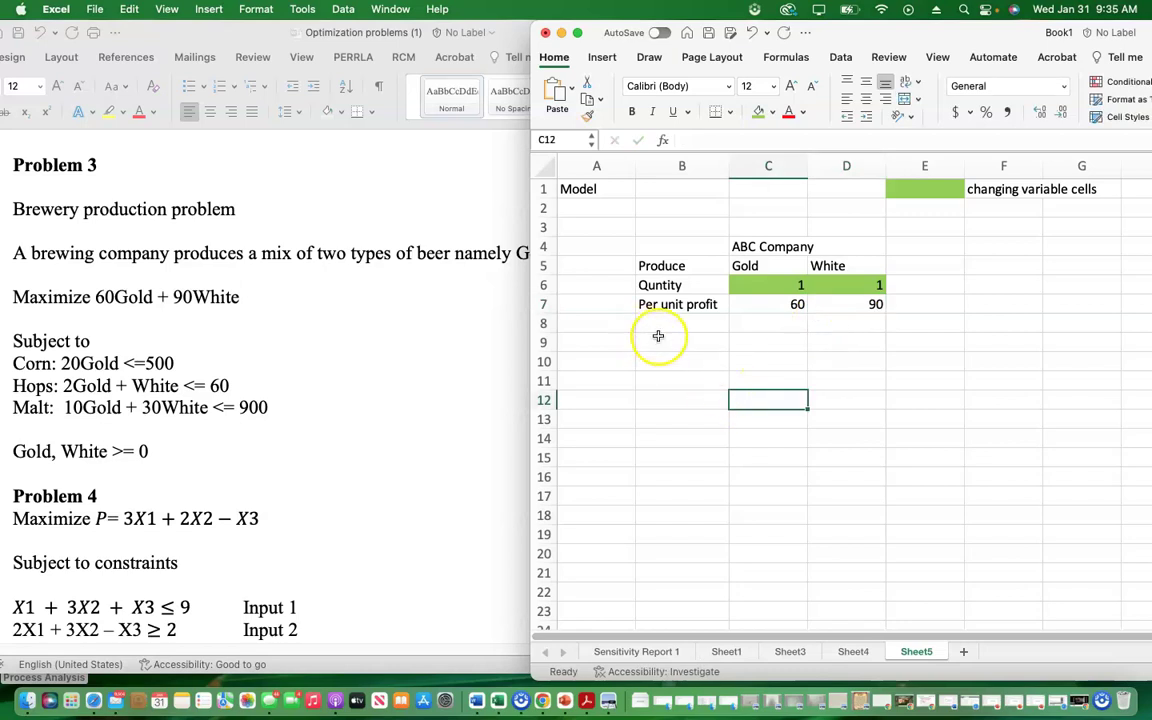
# Step: Type the label Profit in E6
pyautogui.click(928, 287)
pyautogui.write('Pr')
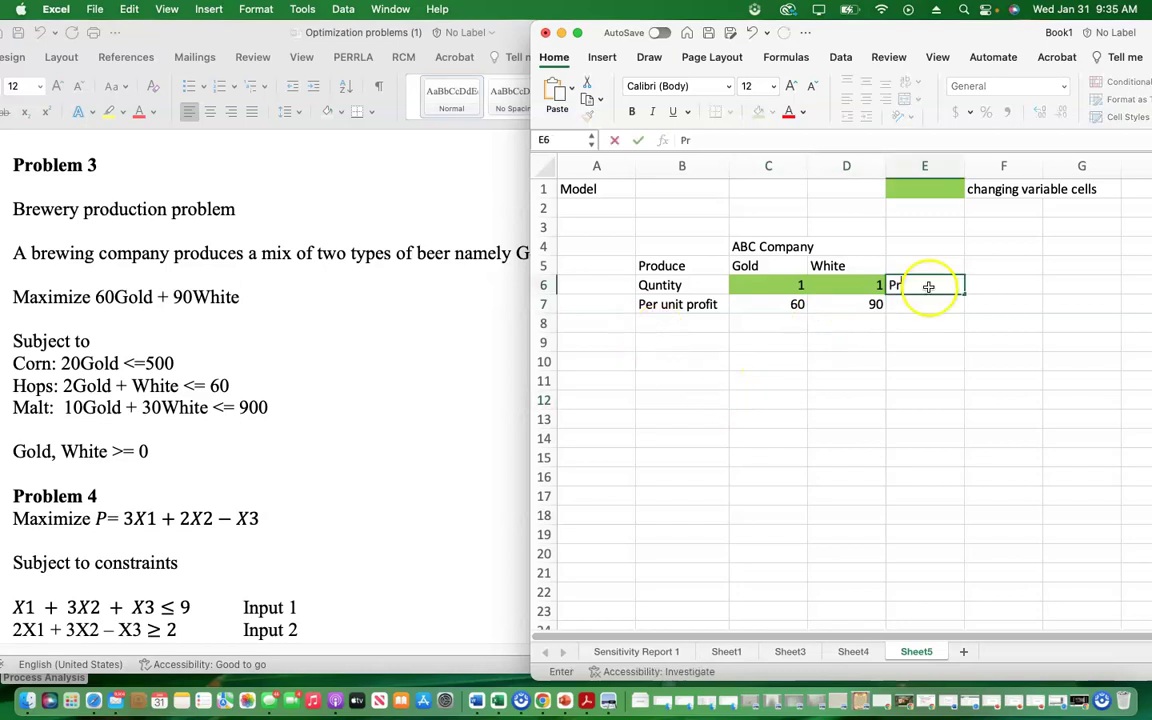
pyautogui.write('ofit')
pyautogui.press('Return')
# Step: Enter =SUMPRODUCT(C7:D7,C6:D6) in E7 so total profit shows 150
pyautogui.click(906, 307)
pyautogui.write('=')
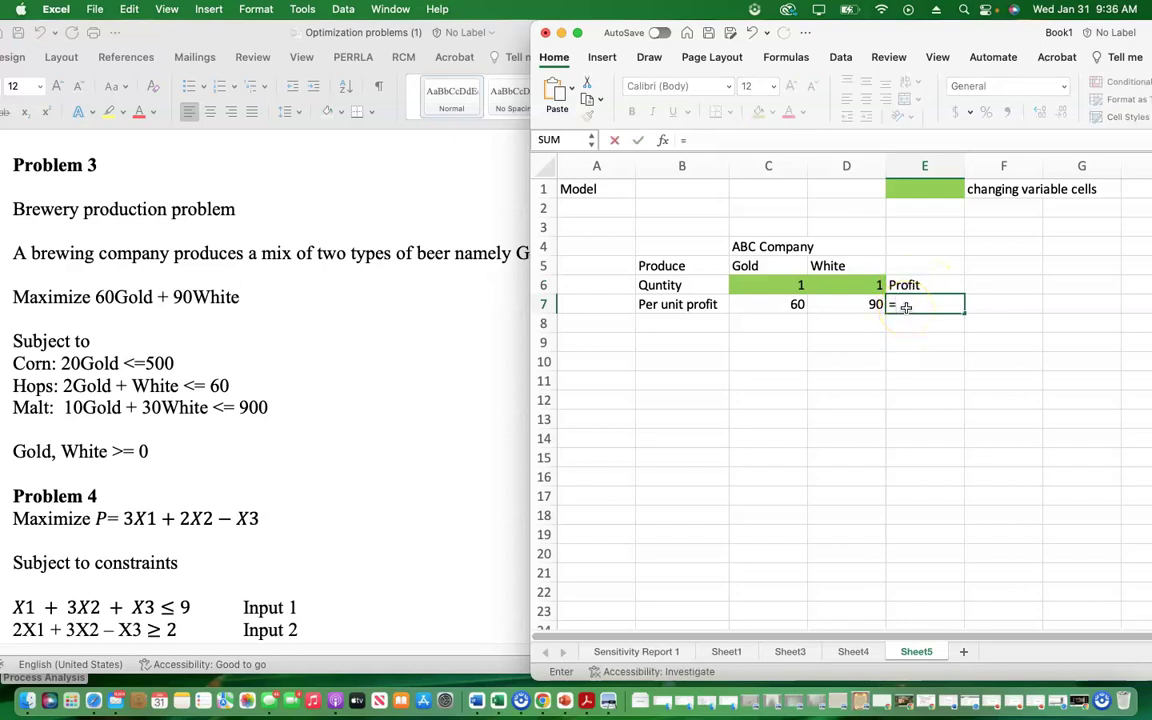
pyautogui.click(849, 349)
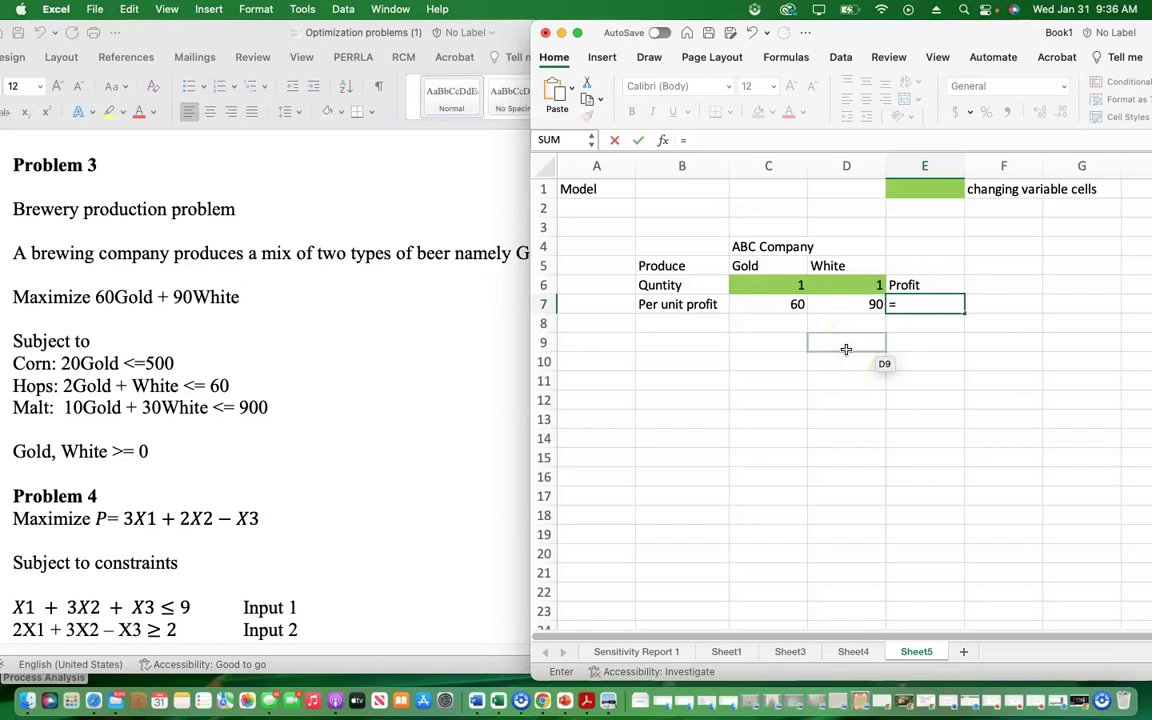
pyautogui.click(787, 307)
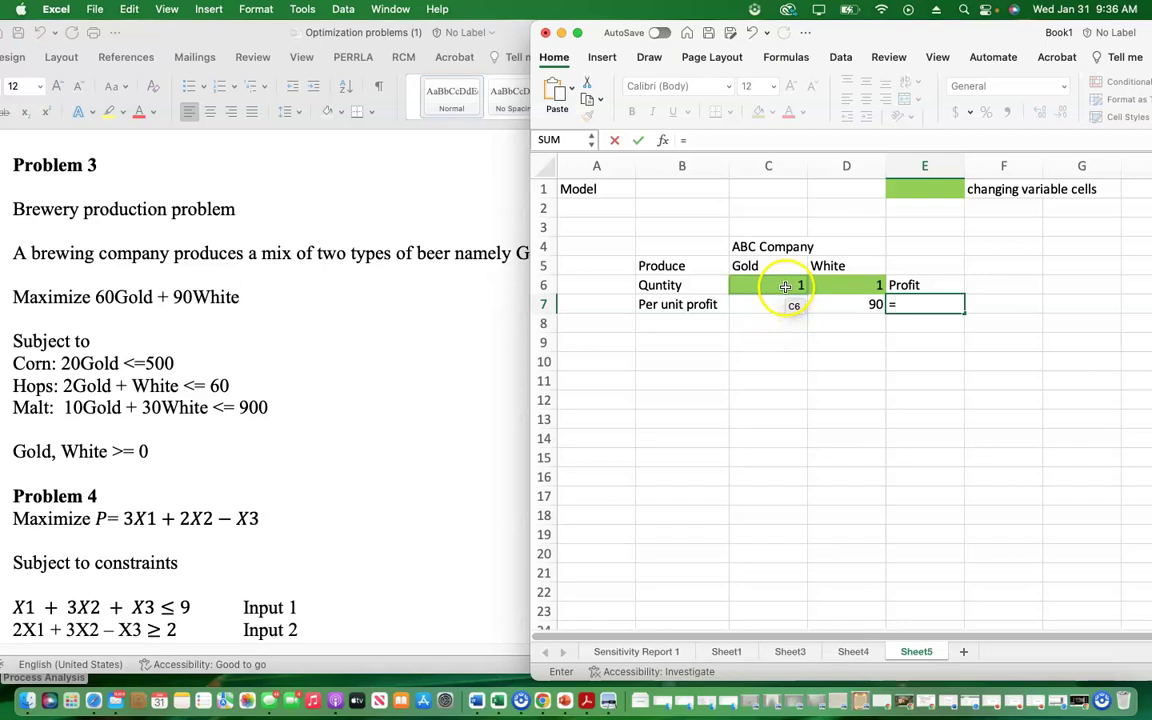
pyautogui.click(860, 307)
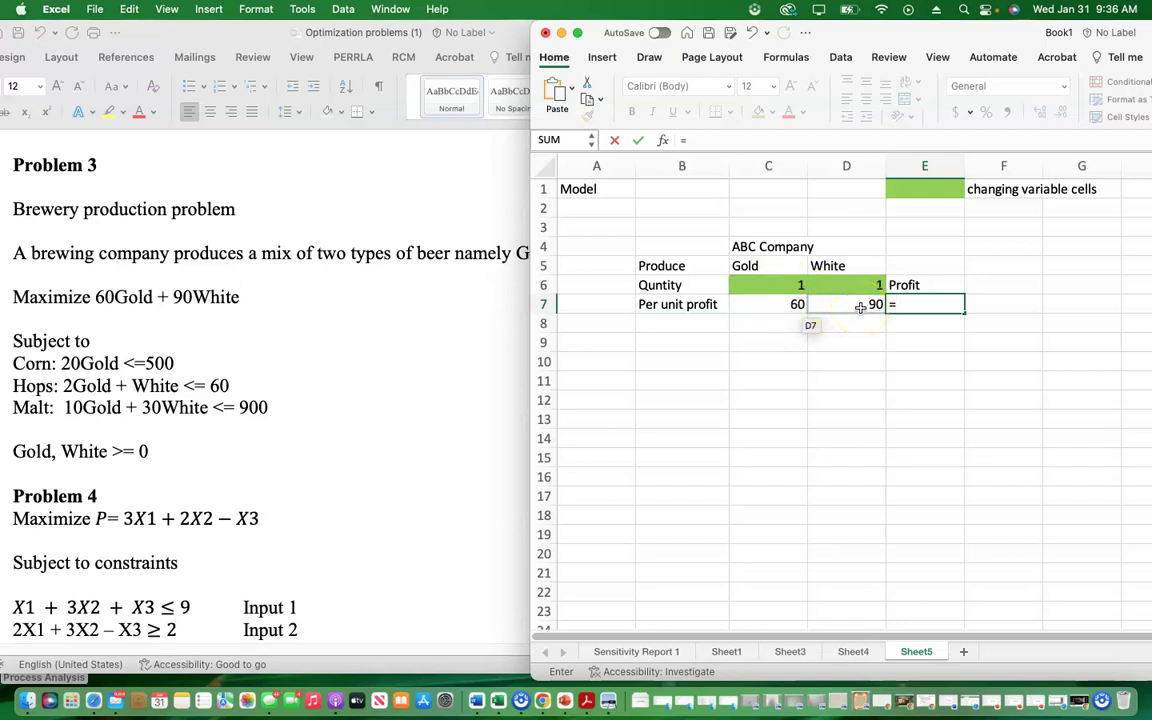
pyautogui.click(867, 287)
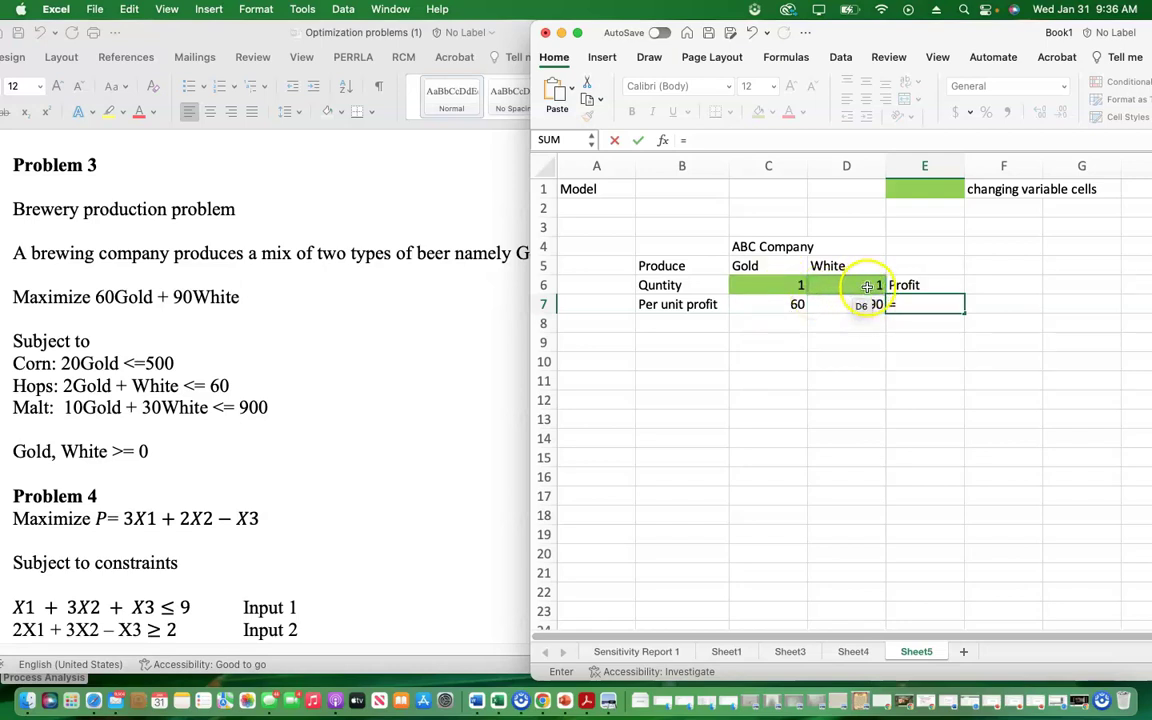
pyautogui.write('sumpr')
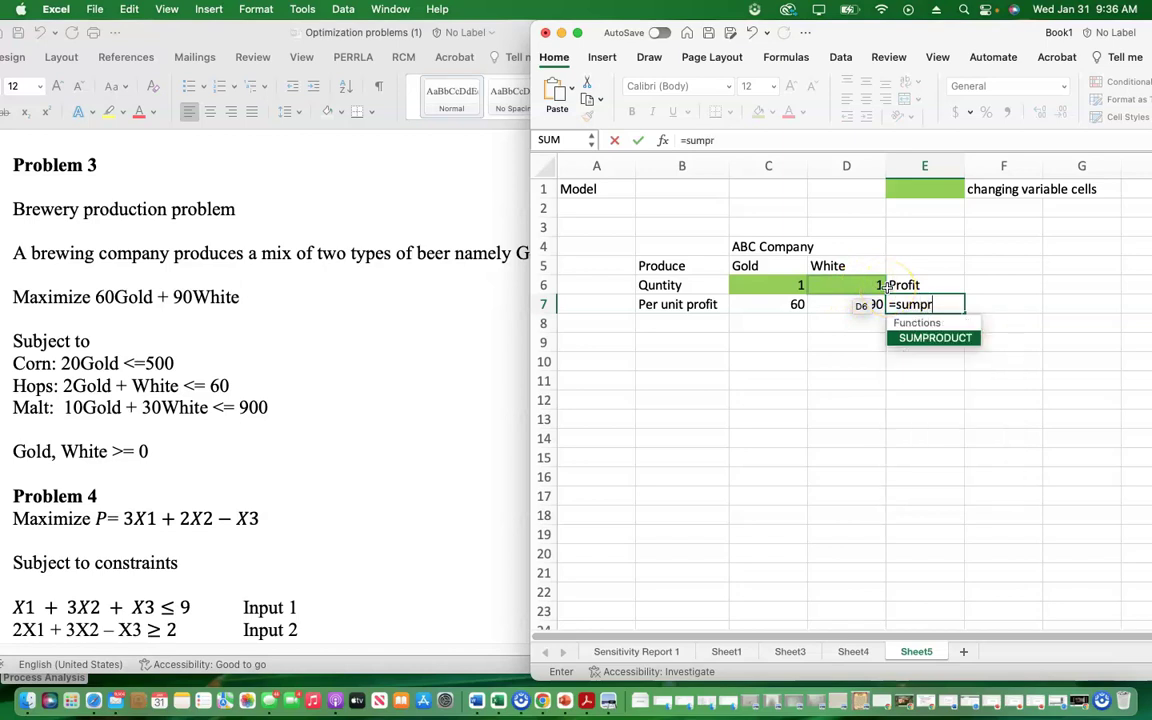
pyautogui.write('o')
pyautogui.doubleClick(930, 337)
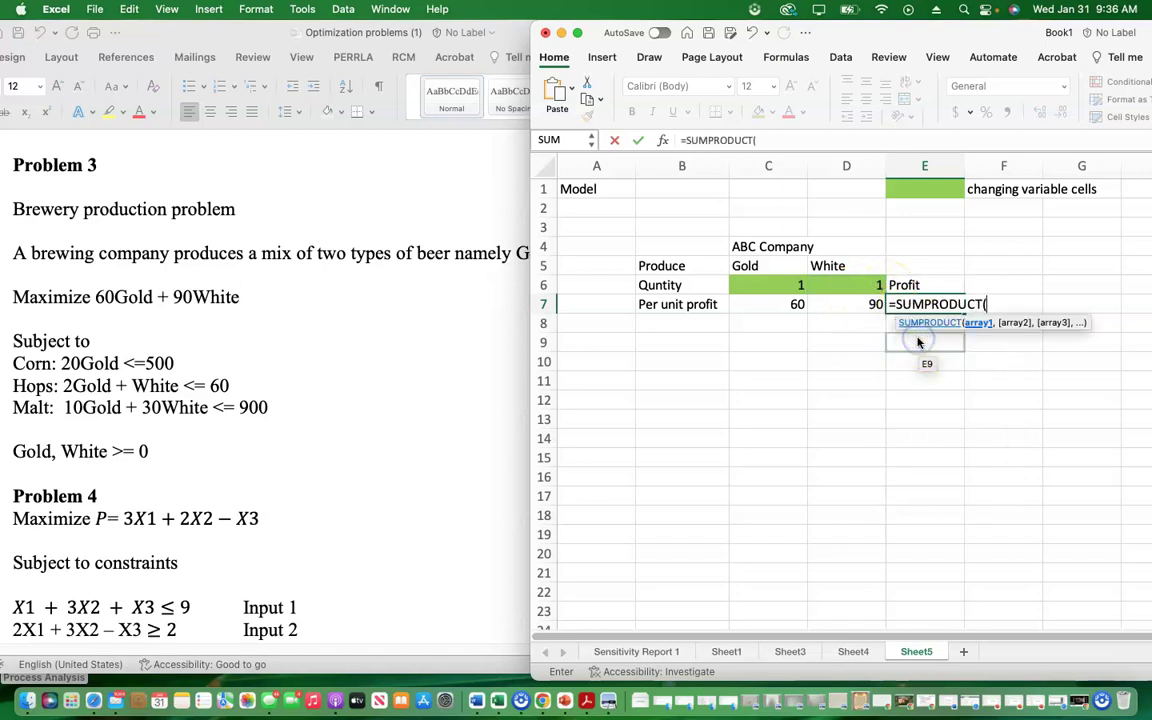
pyautogui.click(778, 304)
pyautogui.moveTo(778, 304); pyautogui.dragTo(812, 302)
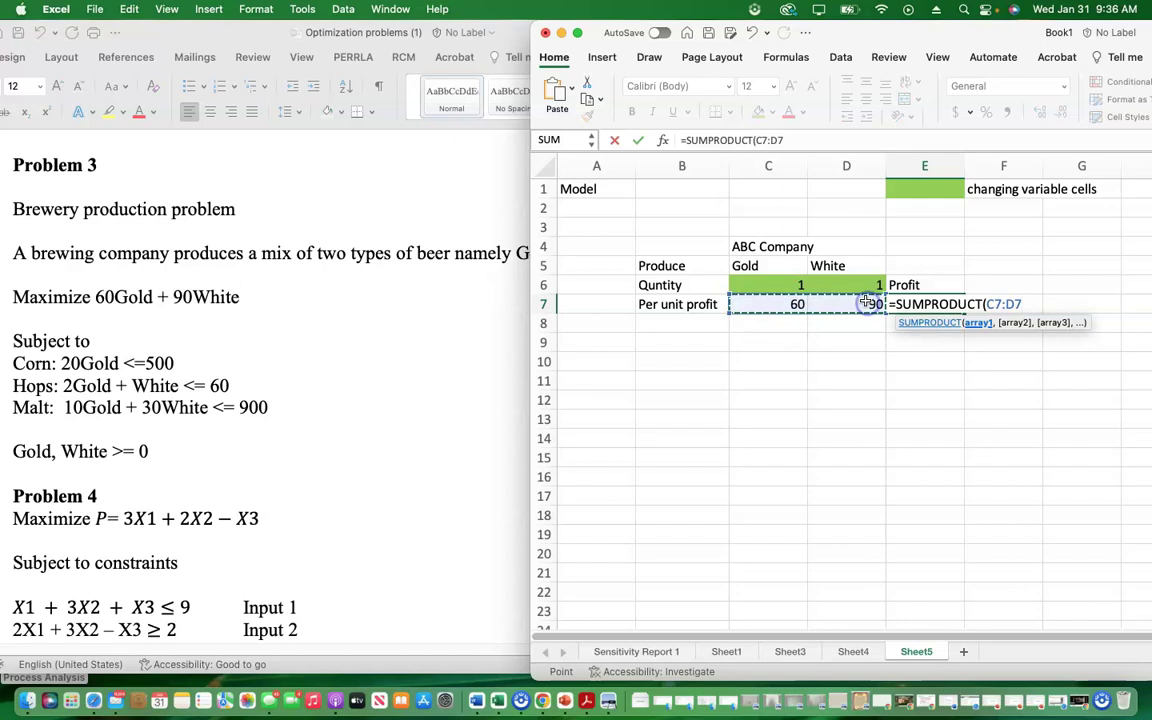
pyautogui.write(',')
pyautogui.click(745, 285)
pyautogui.moveTo(745, 285); pyautogui.dragTo(849, 284)
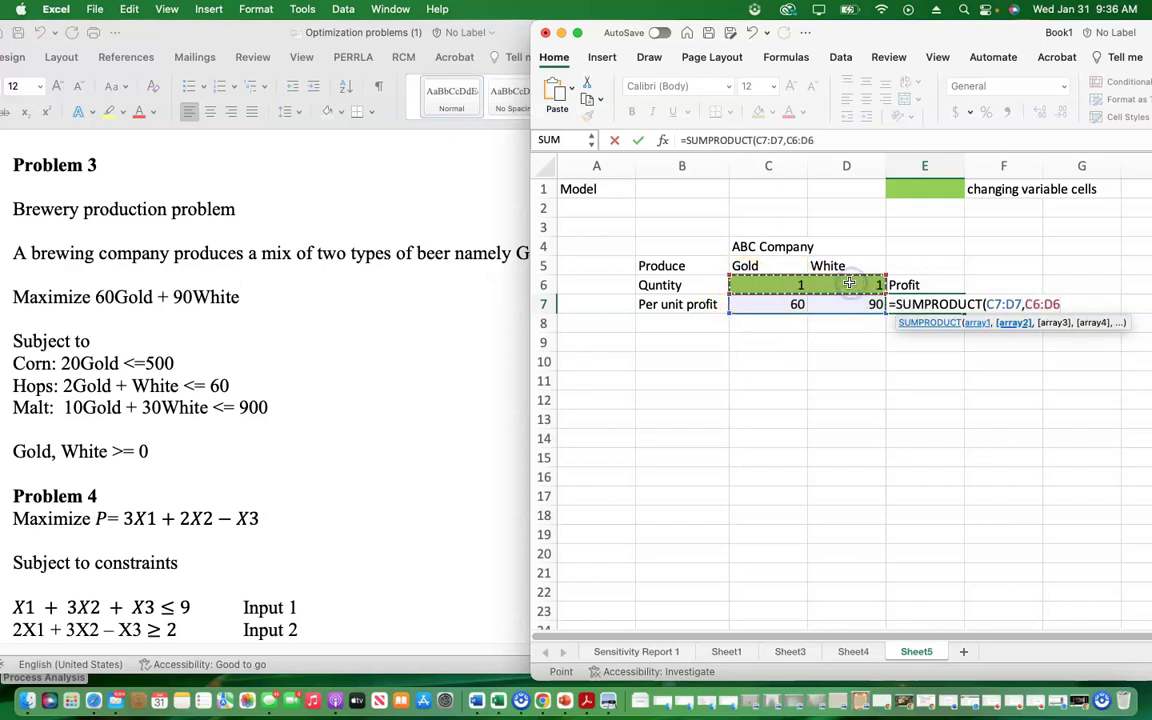
pyautogui.write(')')
pyautogui.press('Return')
# Step: Shade the Profit cells E6:E7 orange
pyautogui.click(912, 286)
pyautogui.moveTo(912, 286); pyautogui.dragTo(918, 300)
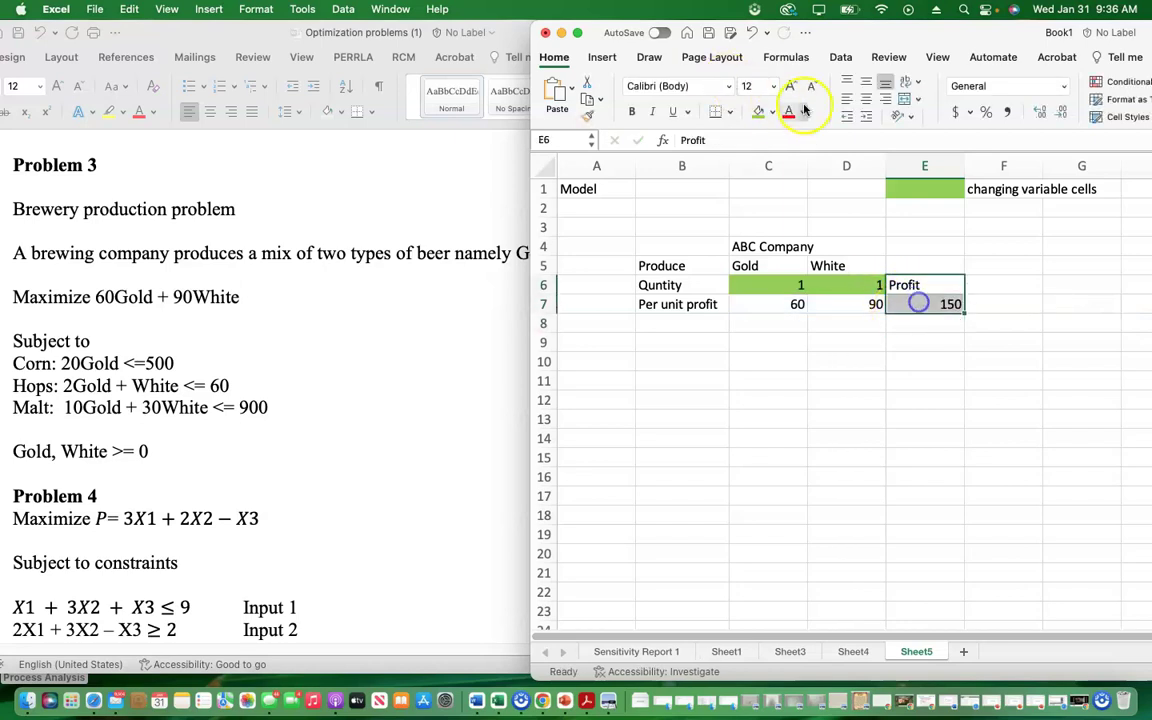
pyautogui.click(772, 116)
pyautogui.click(863, 183)
# Step: Fill E2 orange and label it 'set objective cell' in F2
pyautogui.click(924, 207)
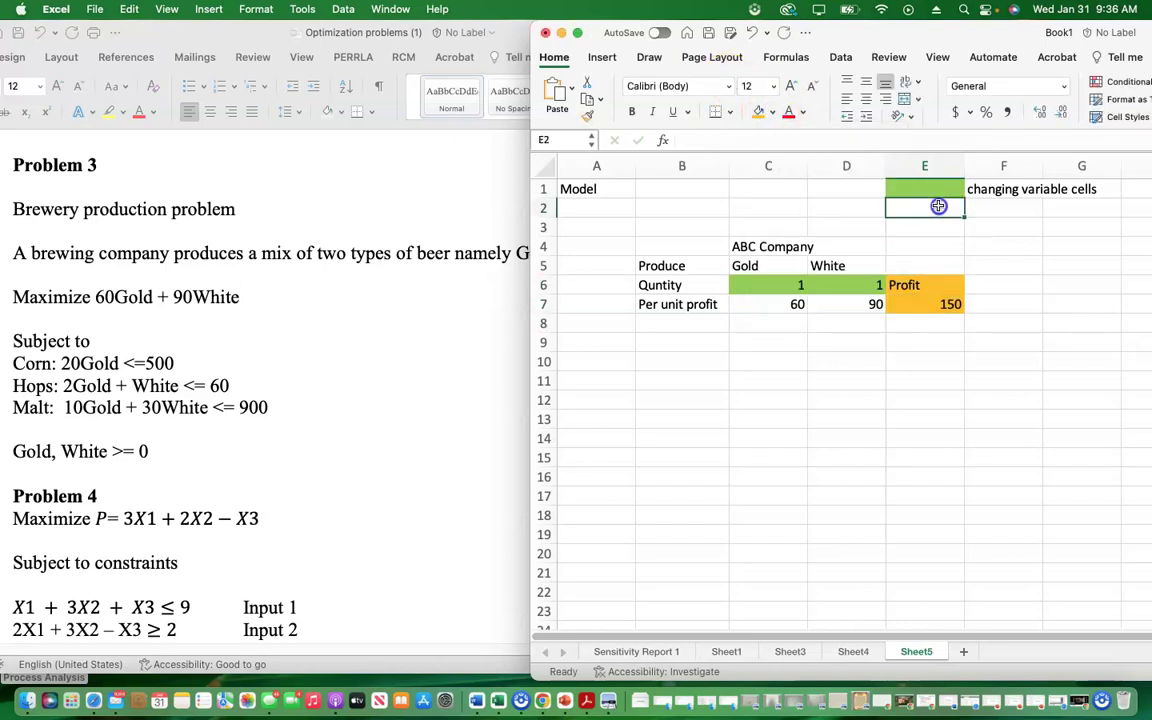
pyautogui.click(756, 113)
pyautogui.click(997, 209)
pyautogui.write('set objec')
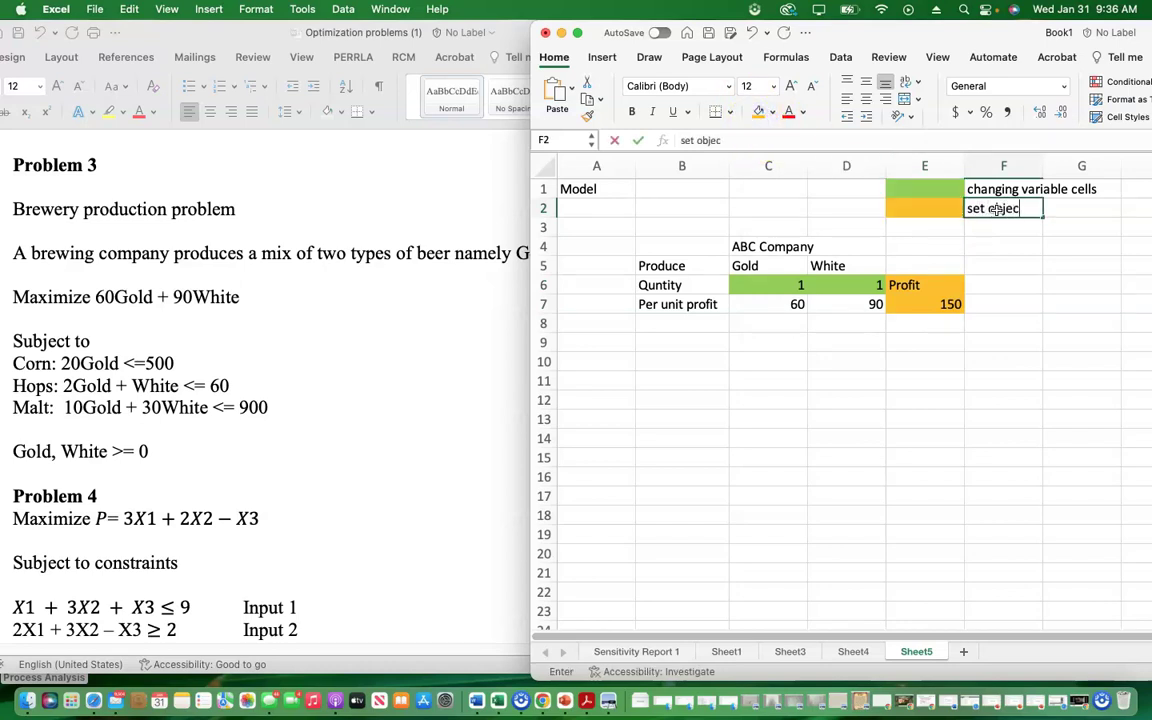
pyautogui.write('tive cell')
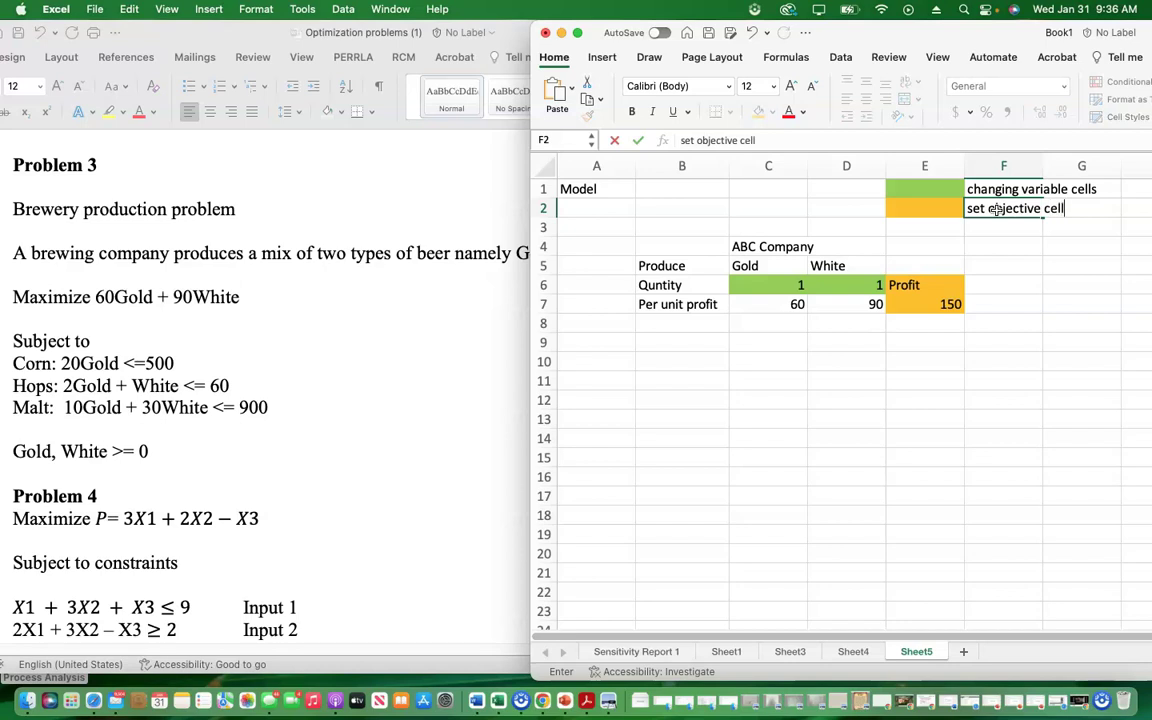
pyautogui.click(846, 380)
# Step: List Inputs, Corn, Hops and Malt in B9:B12
pyautogui.click(677, 342)
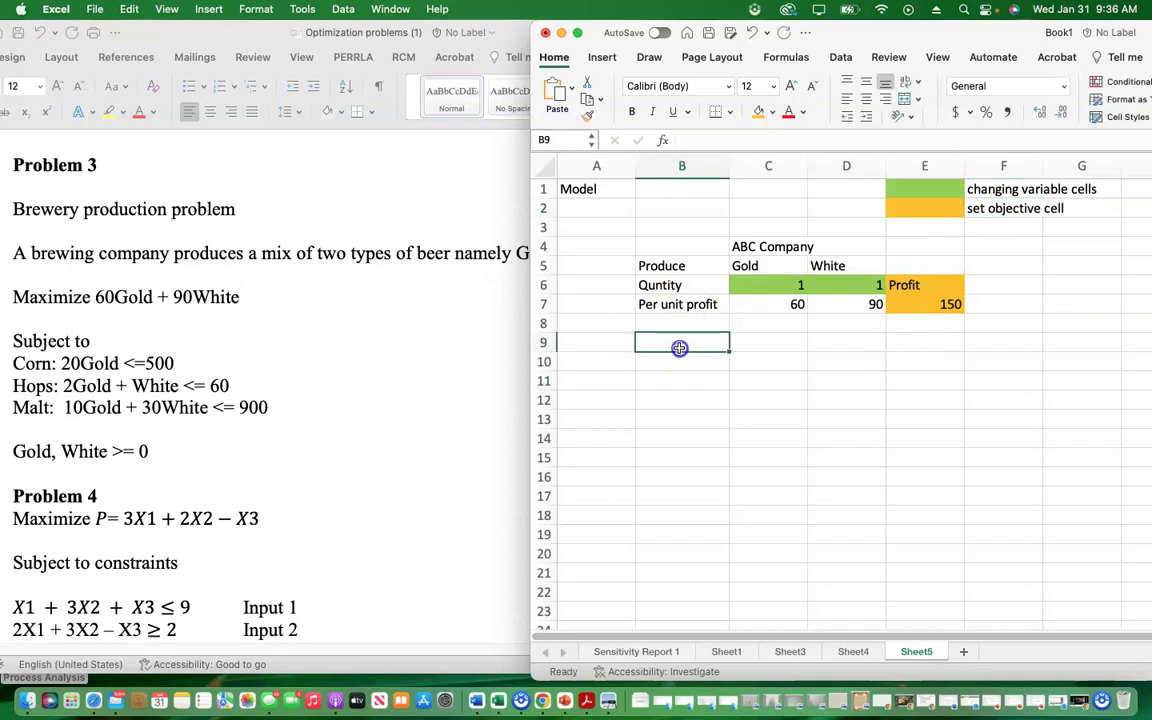
pyautogui.write('Inputs')
pyautogui.click(679, 362)
pyautogui.write('Corn')
pyautogui.click(672, 381)
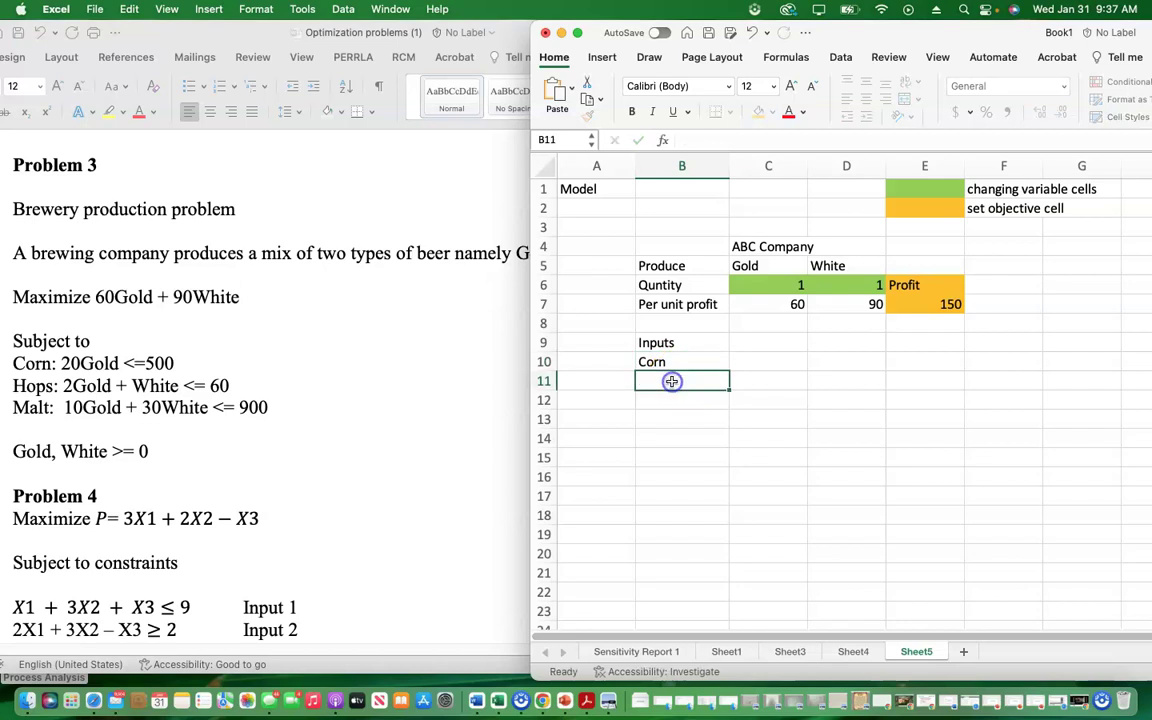
pyautogui.write('Hops')
pyautogui.press('Return')
pyautogui.write('Mal')
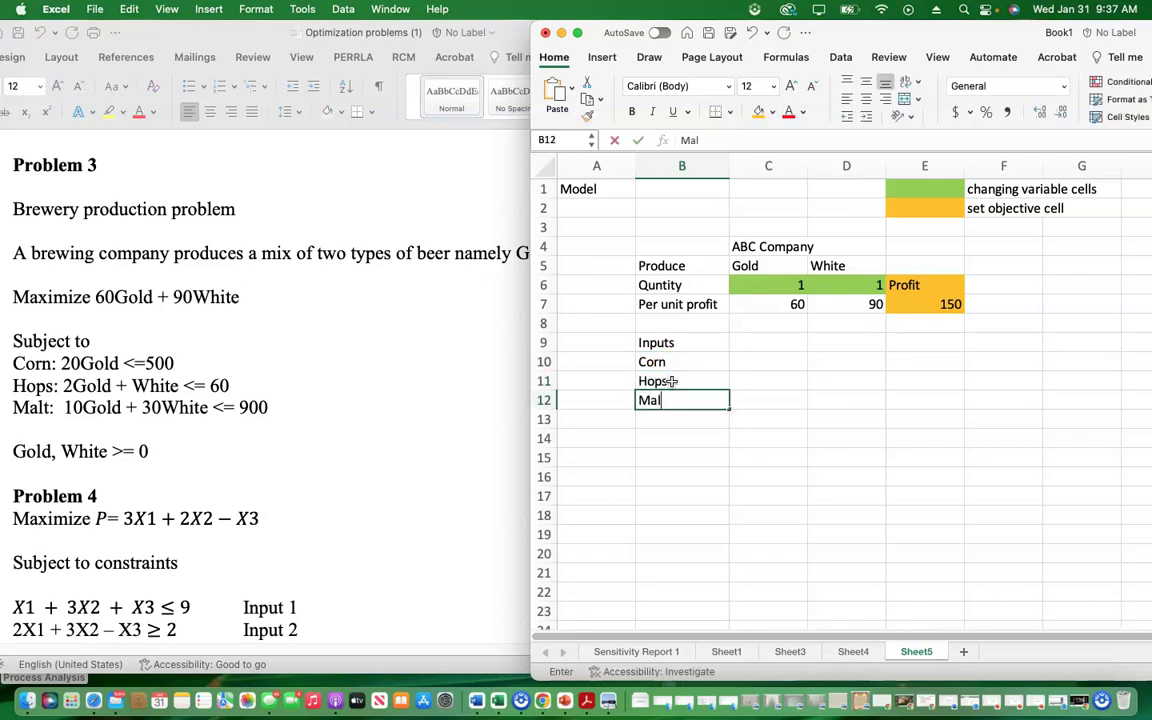
pyautogui.write('t')
pyautogui.click(773, 362)
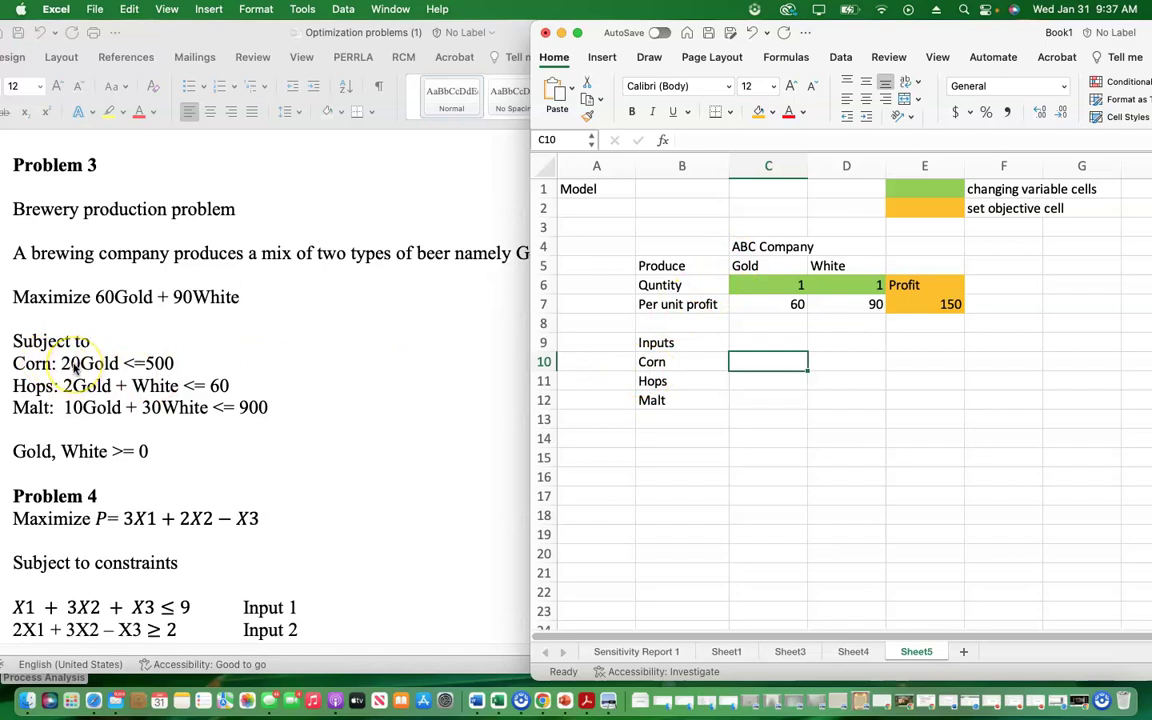
# Step: Enter Corn usage 20 and 0 and Hops usage 2 and 1 for Gold and White
pyautogui.write('20')
pyautogui.click(852, 362)
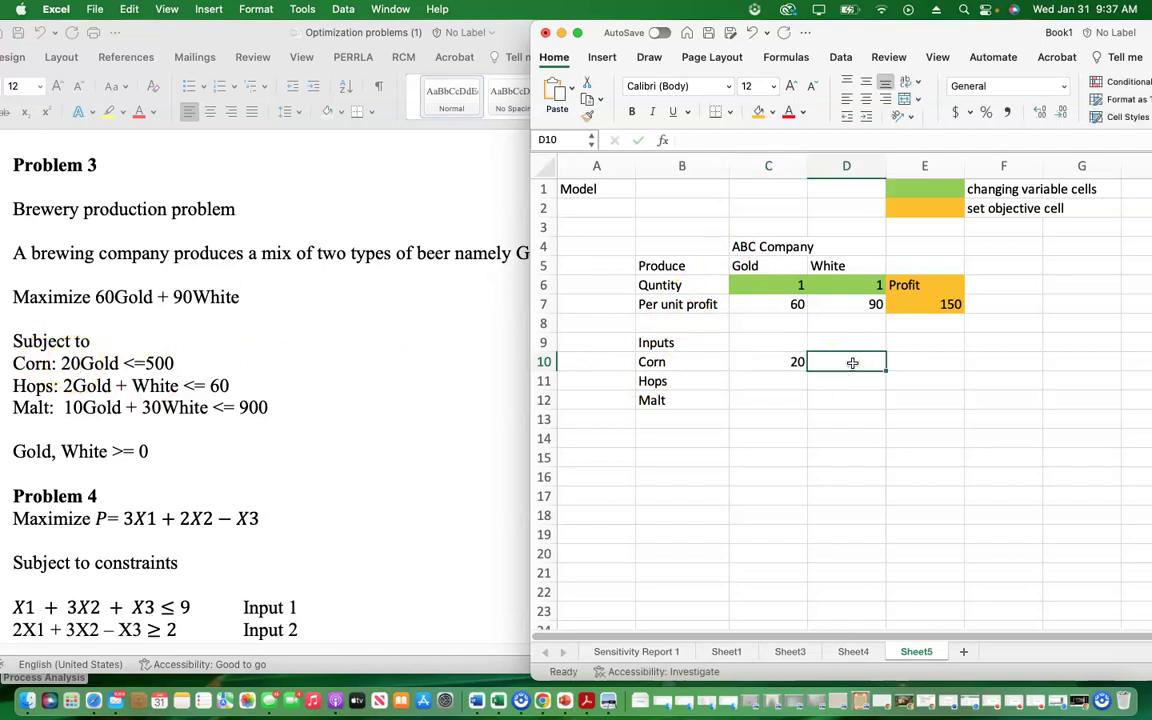
pyautogui.write('0')
pyautogui.click(798, 399)
pyautogui.click(782, 380)
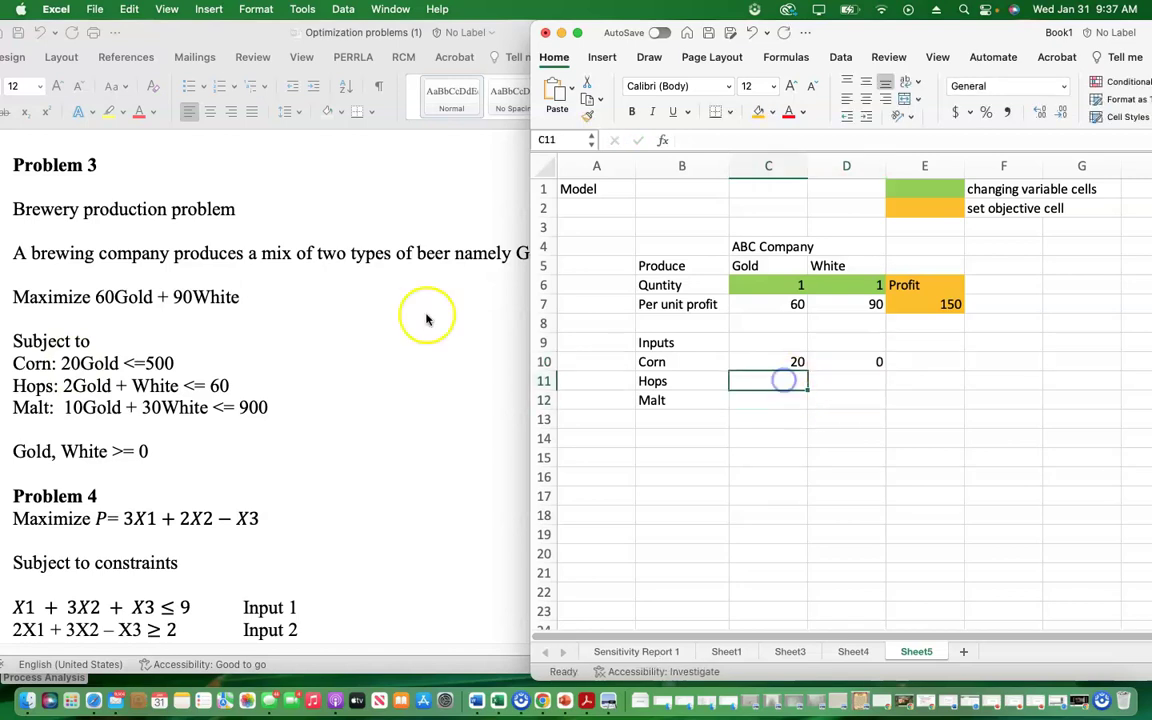
pyautogui.write('2')
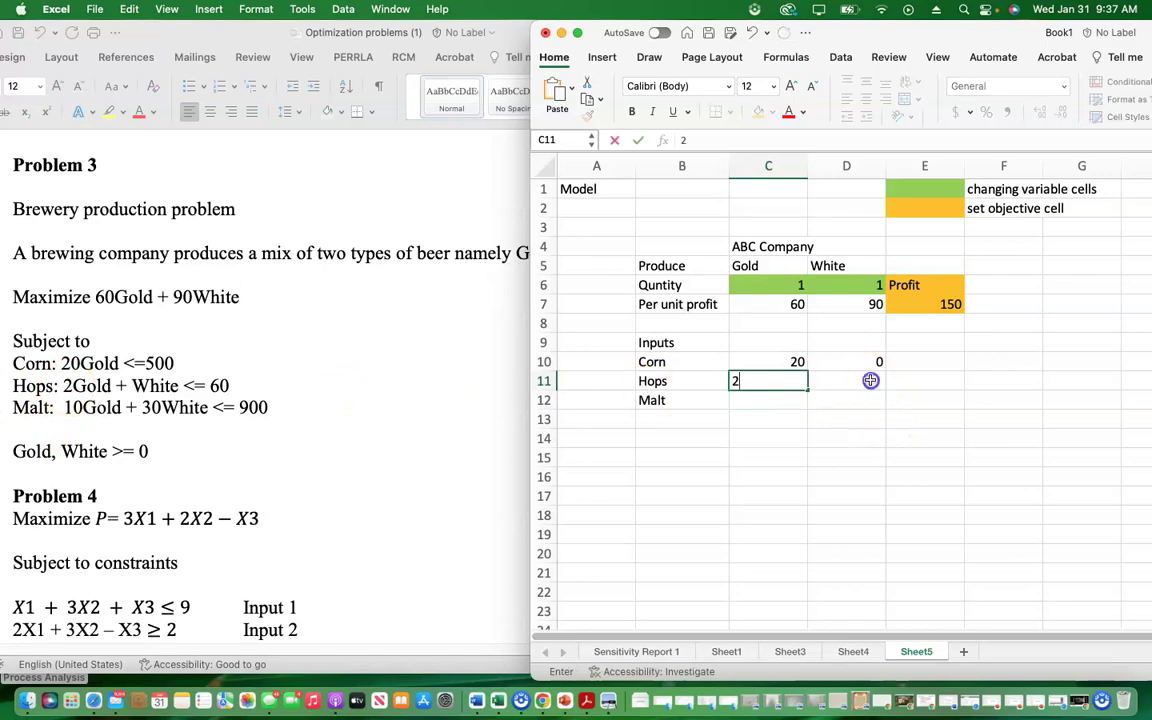
pyautogui.click(870, 380)
pyautogui.write('1')
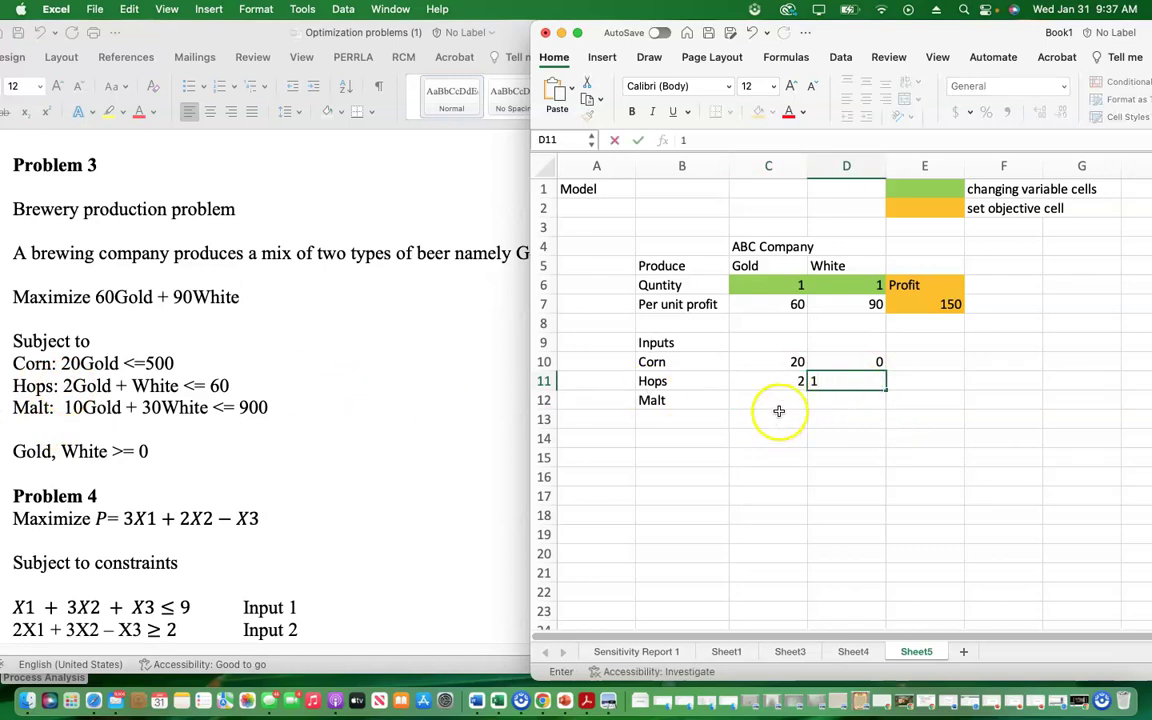
# Step: Enter Malt usage of 10 for Gold and 30 for White
pyautogui.click(780, 400)
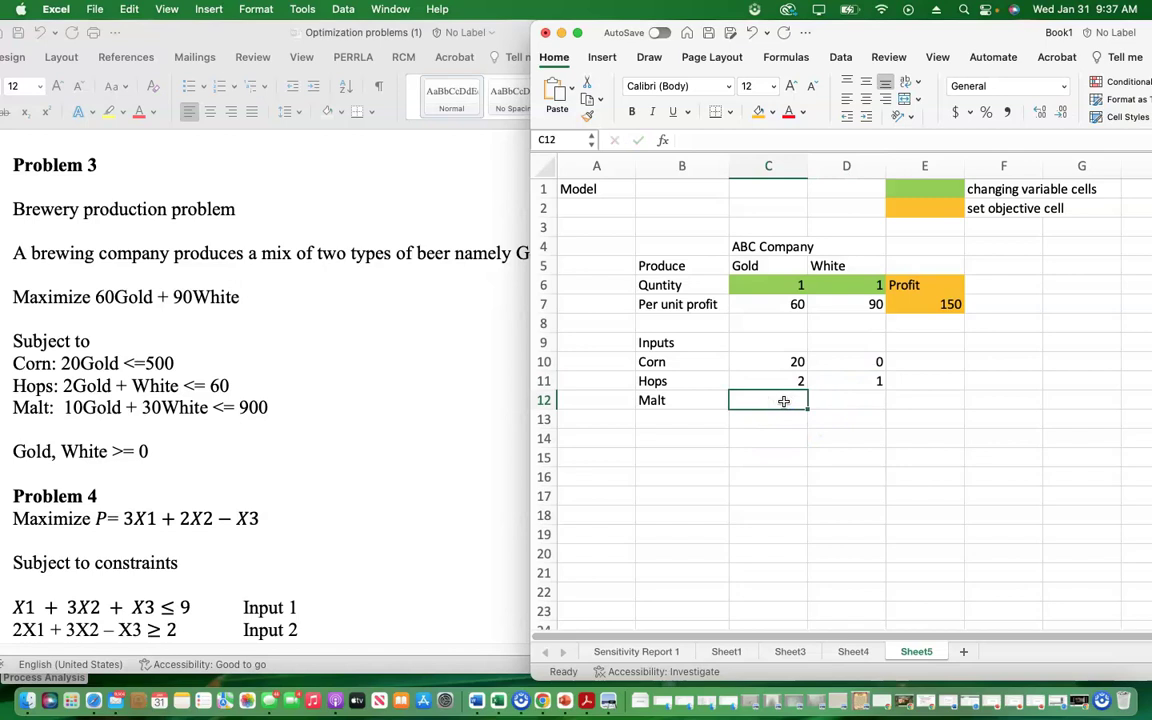
pyautogui.write('10')
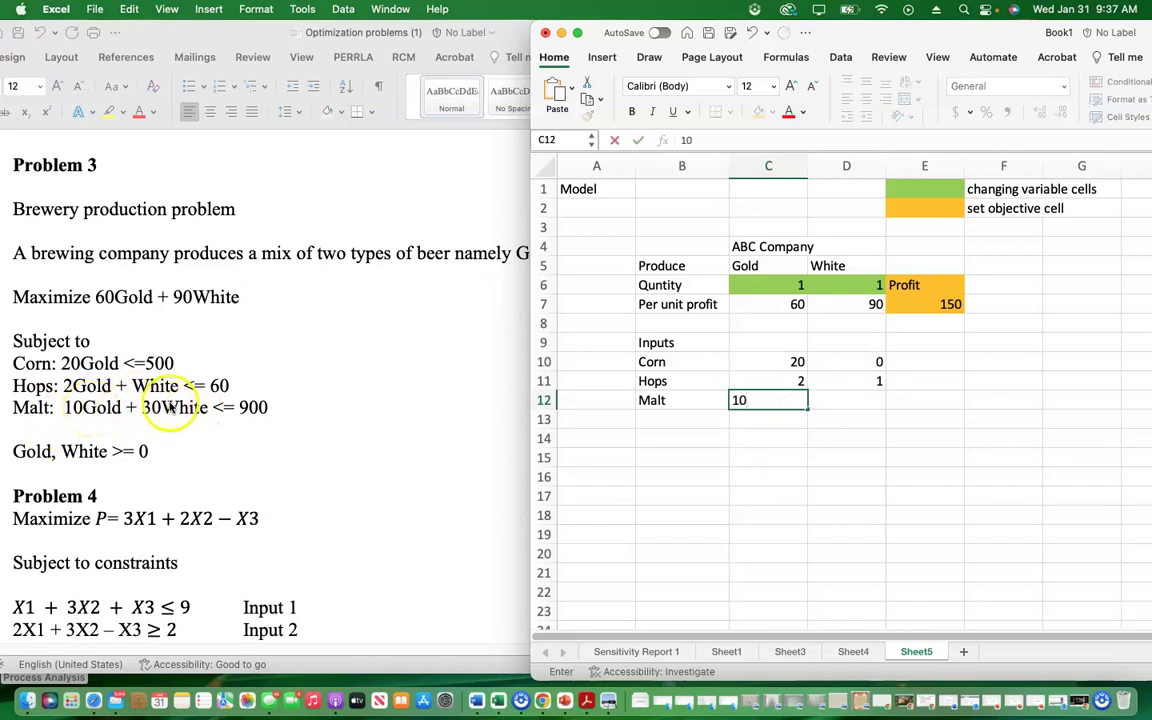
pyautogui.click(865, 395)
pyautogui.write('30')
pyautogui.press('Return')
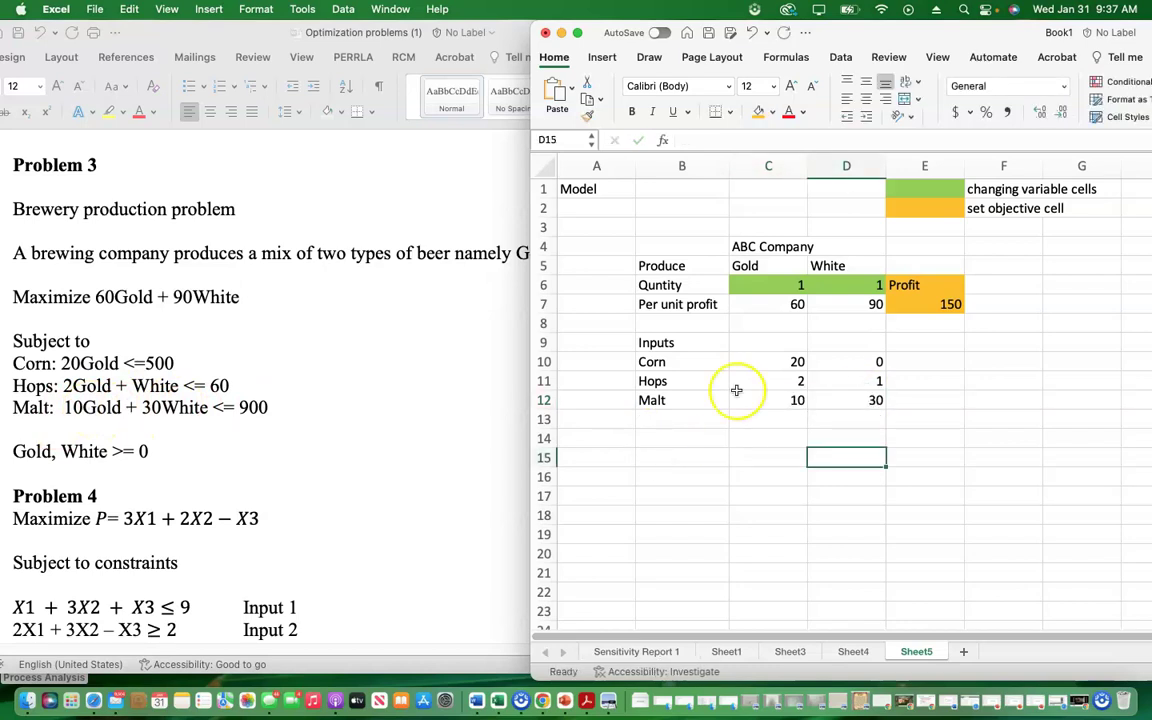
pyautogui.click(917, 344)
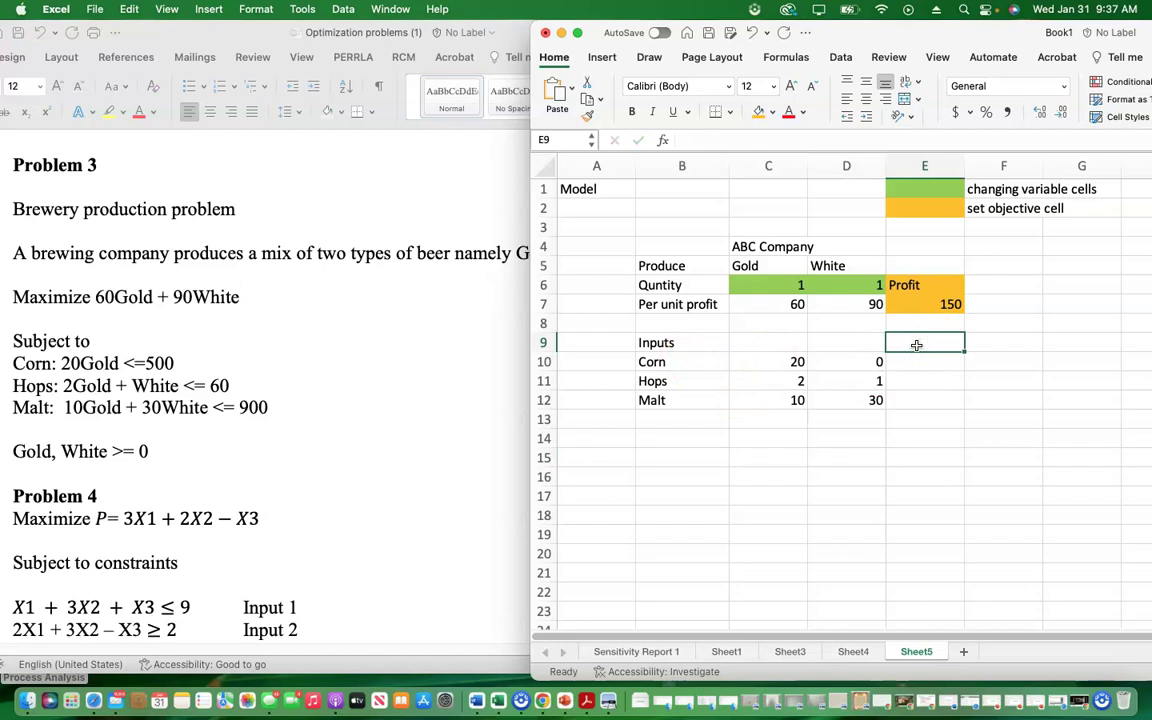
# Step: Add a Used resources heading in E9 and widen column E to fit it
pyautogui.write('Used resourc')
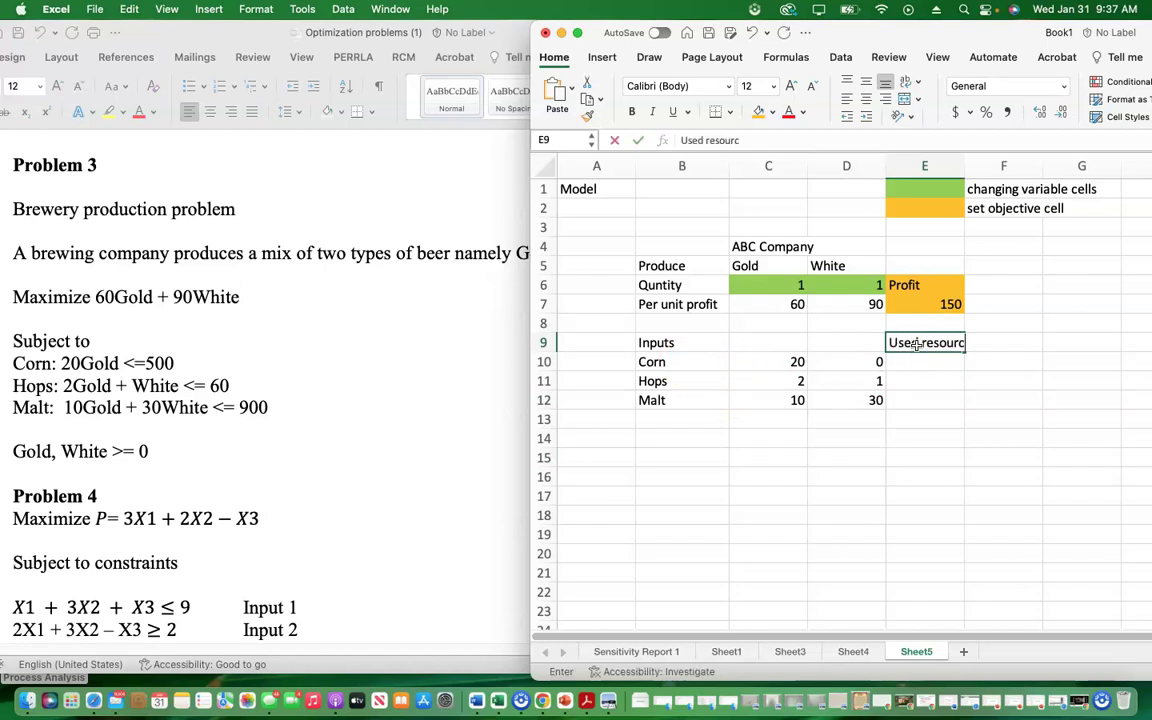
pyautogui.write('es')
pyautogui.click(960, 436)
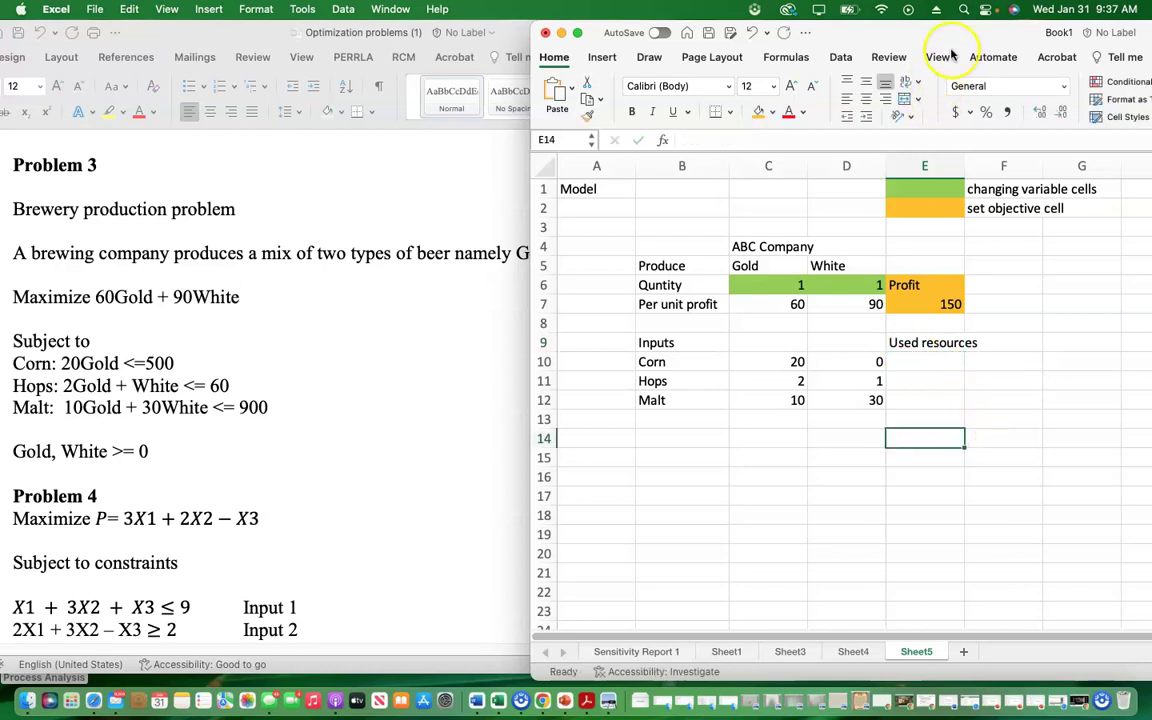
pyautogui.moveTo(963, 164); pyautogui.dragTo(984, 165)
# Step: Build =SUMPRODUCT(C10:D10,C6:D6) in E10 for Corn's used resources
pyautogui.click(927, 362)
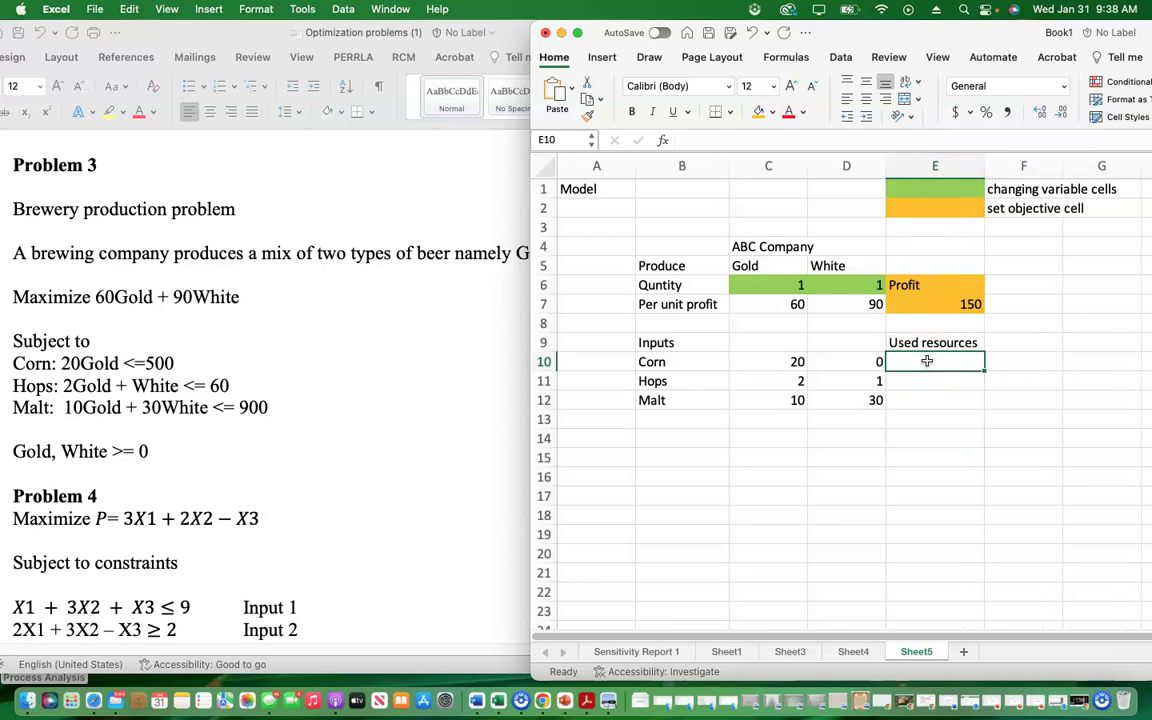
pyautogui.write('=')
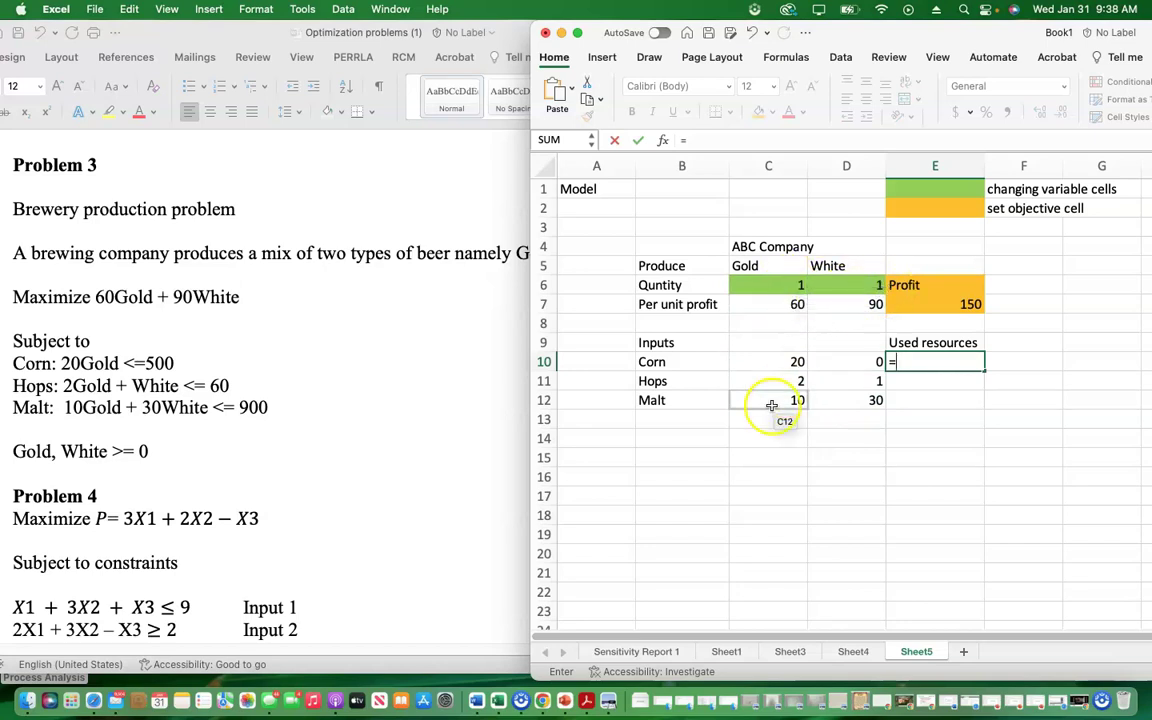
pyautogui.click(768, 363)
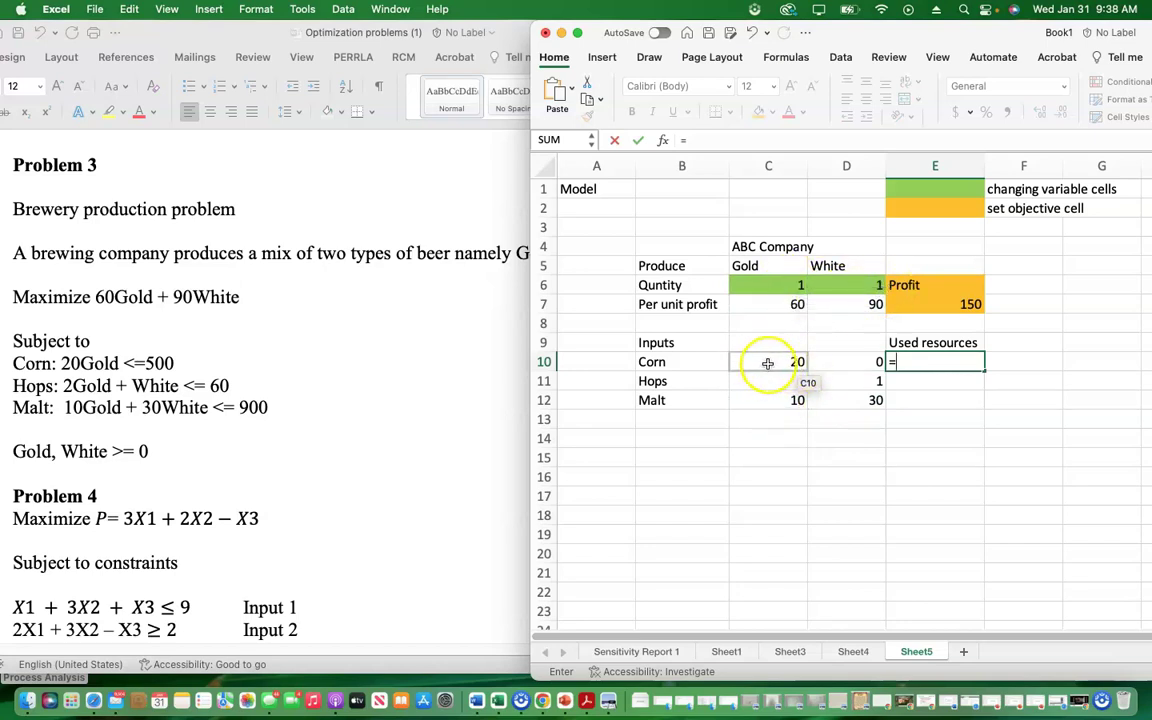
pyautogui.click(780, 287)
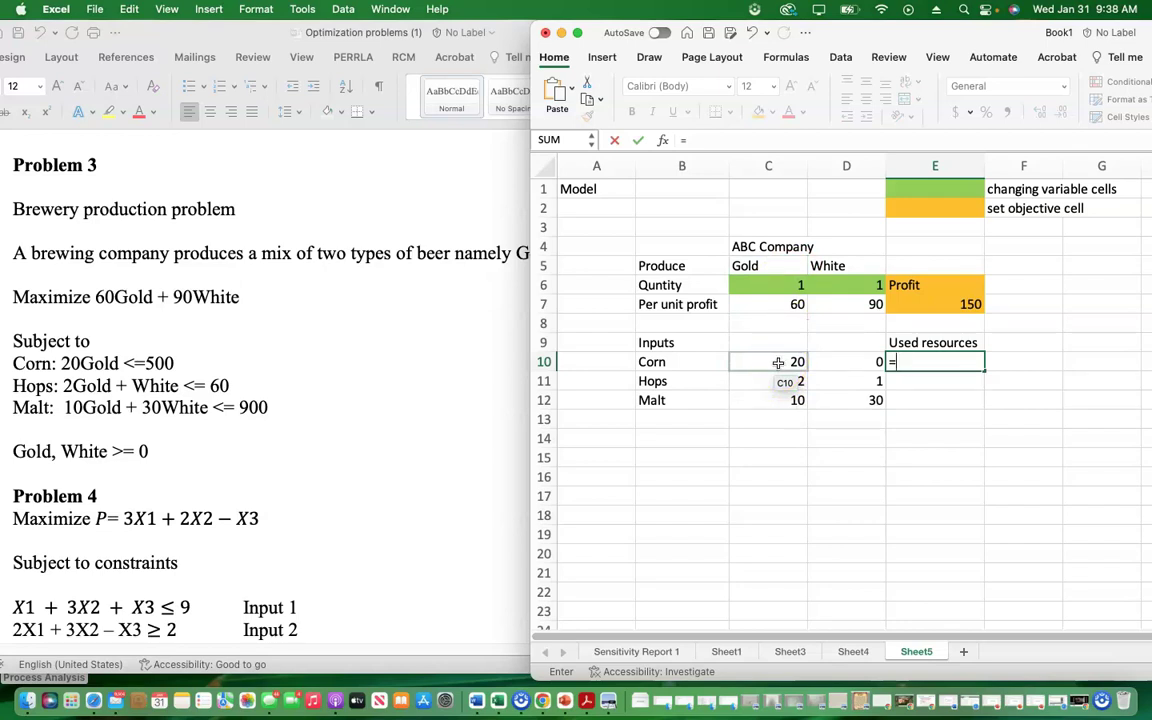
pyautogui.write('sump')
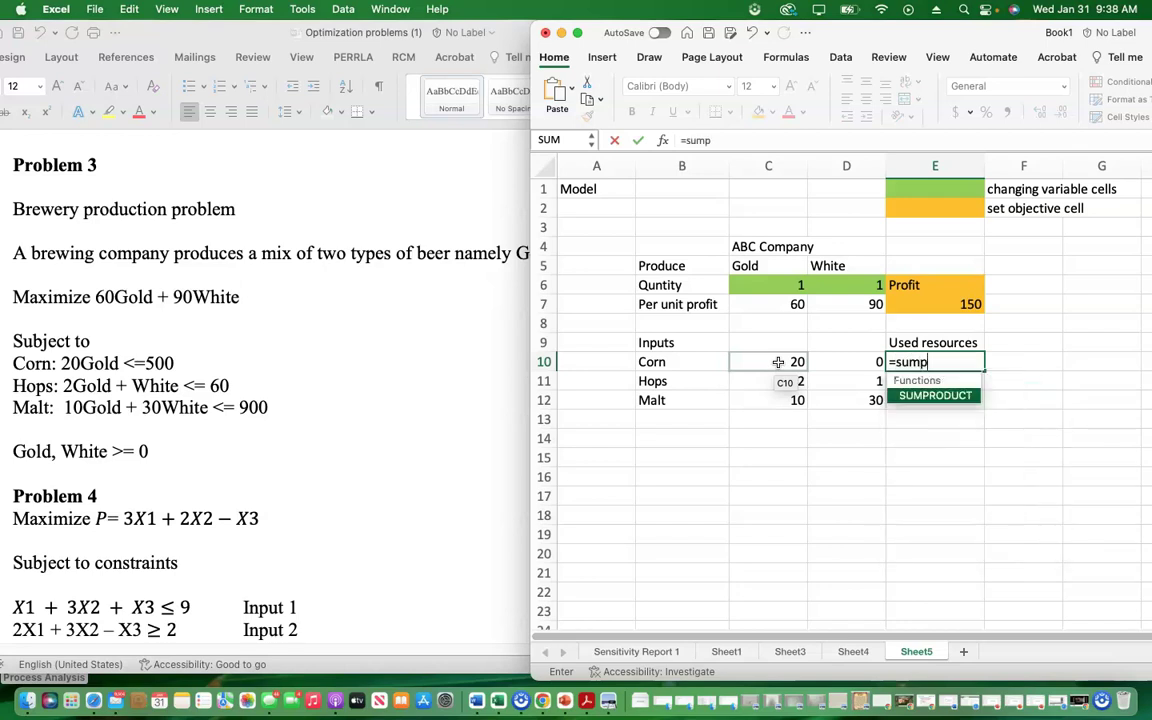
pyautogui.write('roduct')
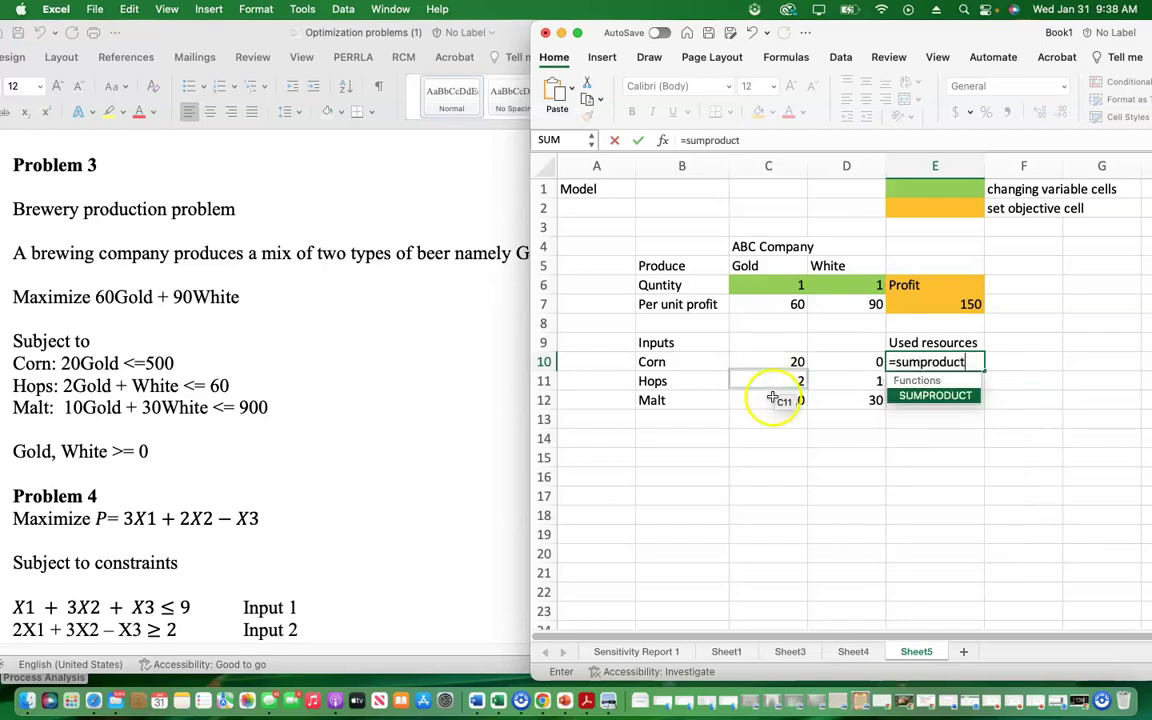
pyautogui.doubleClick(918, 394)
pyautogui.moveTo(740, 366); pyautogui.dragTo(837, 358)
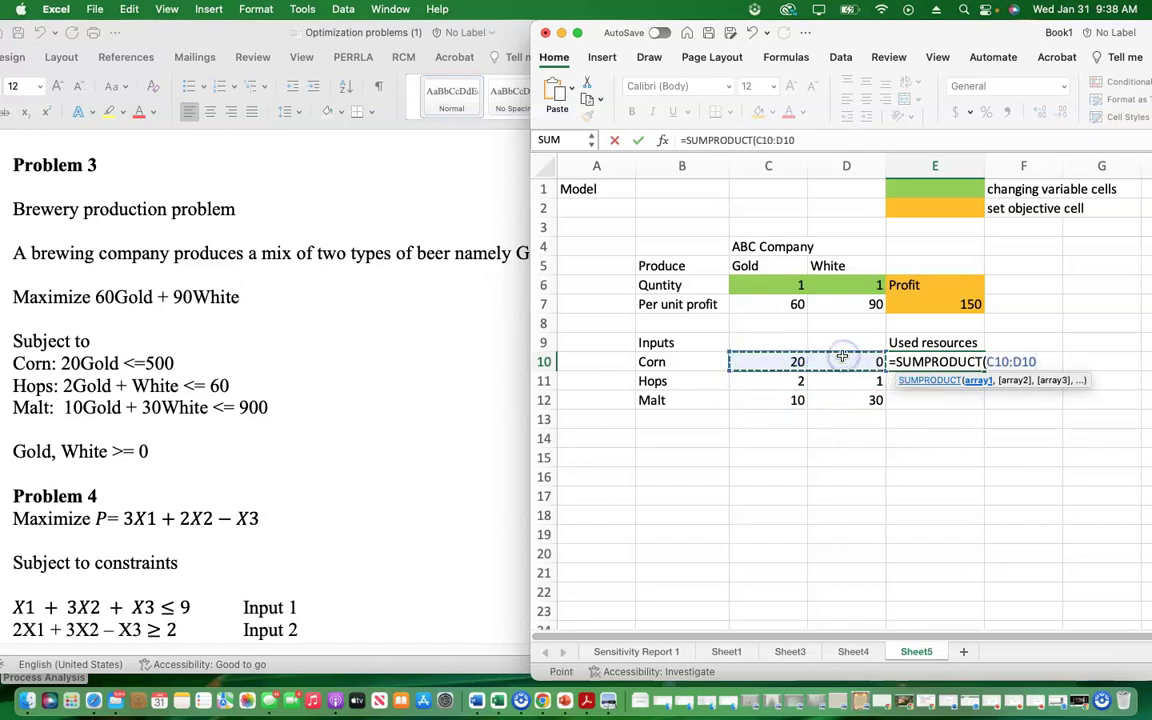
pyautogui.write(',')
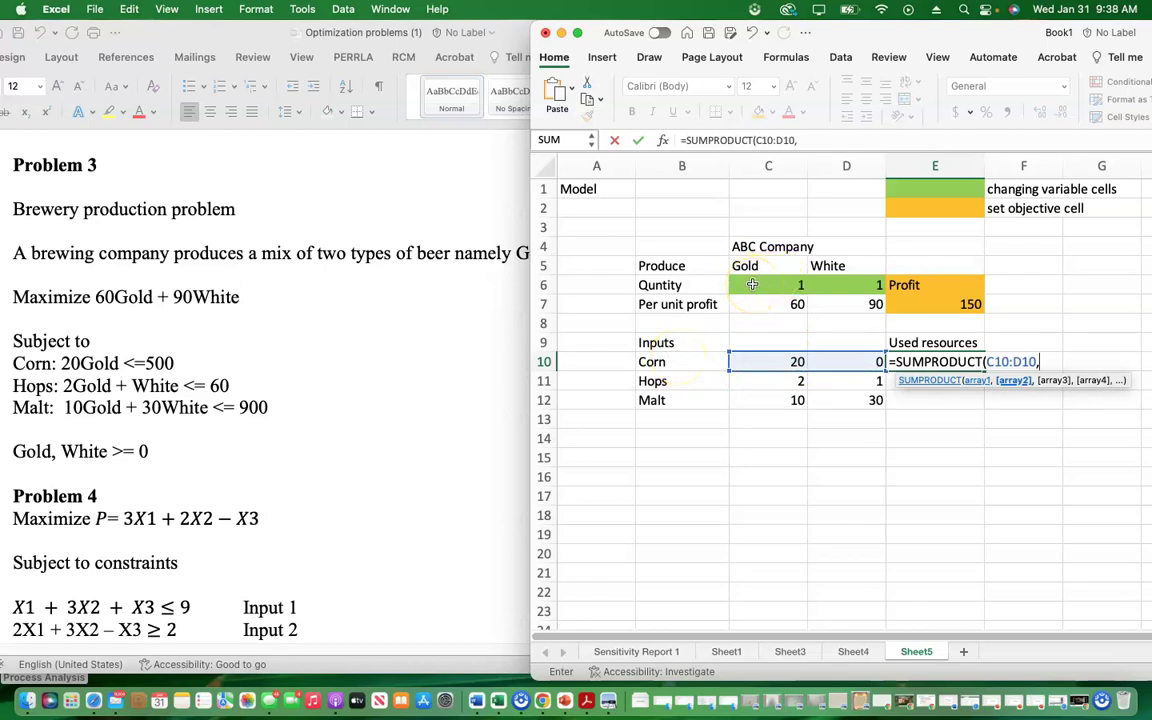
pyautogui.moveTo(752, 285); pyautogui.dragTo(850, 283)
pyautogui.write(')')
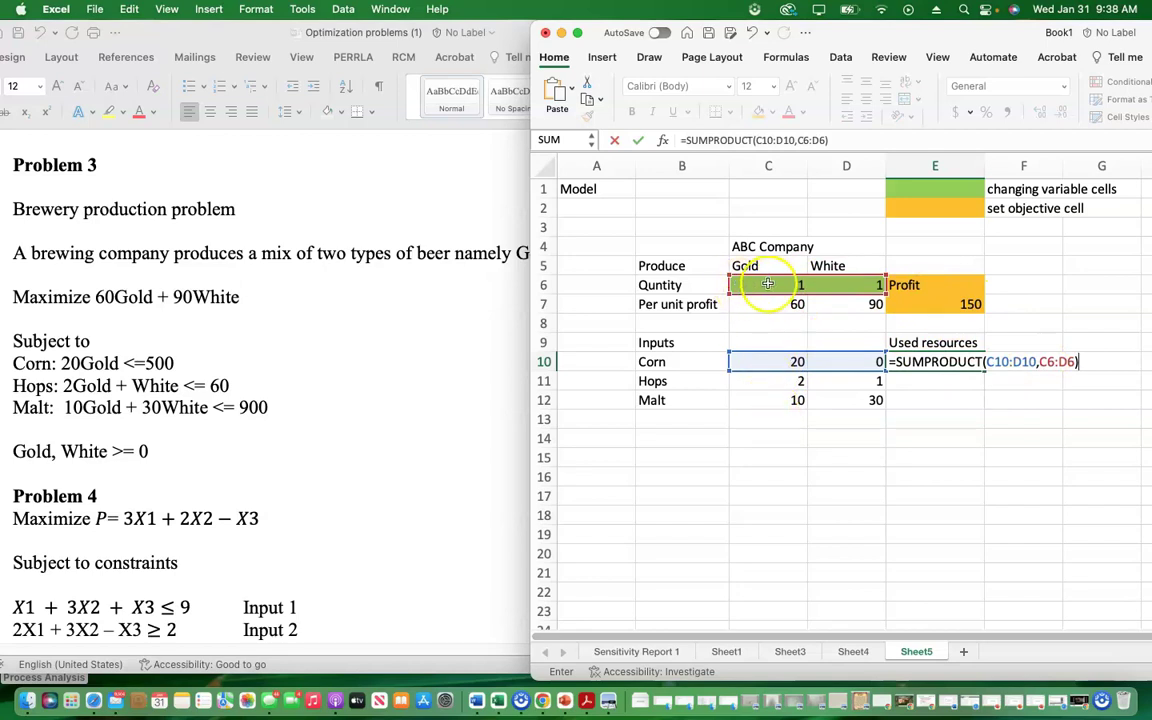
# Step: Change E10's quantity range to $C$6:$D$6 so Corn used resources shows 20
pyautogui.click(1041, 361)
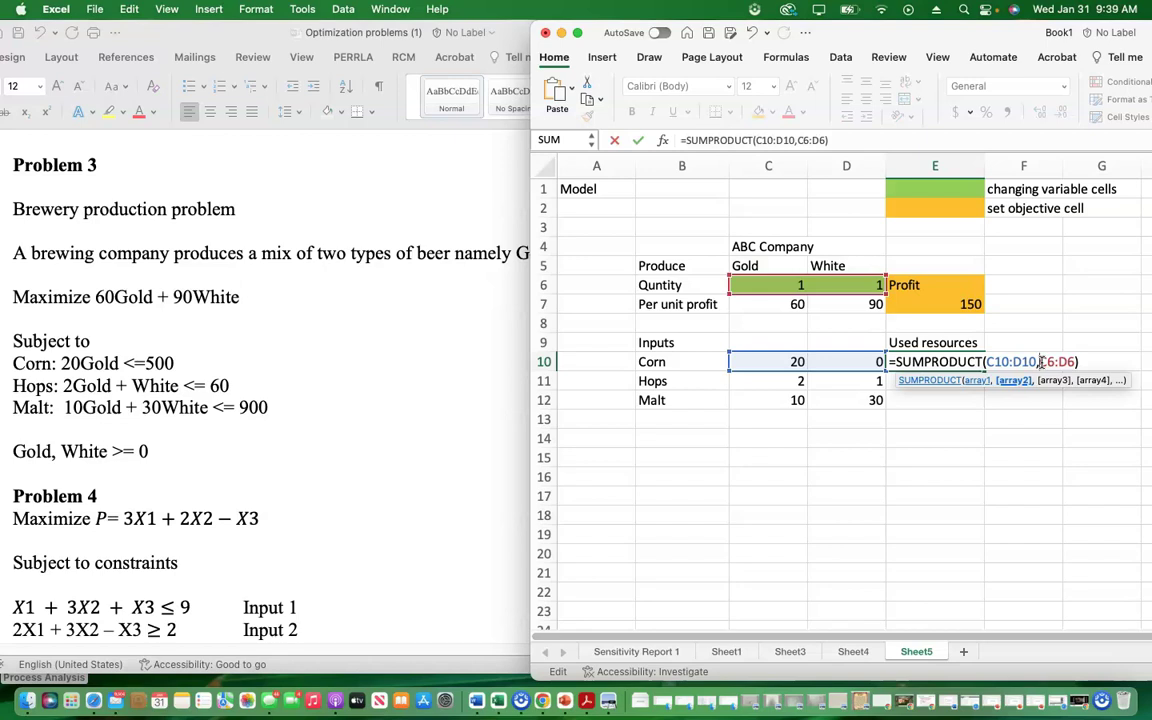
pyautogui.click(1061, 362)
pyautogui.click(1050, 362)
pyautogui.press('F4')
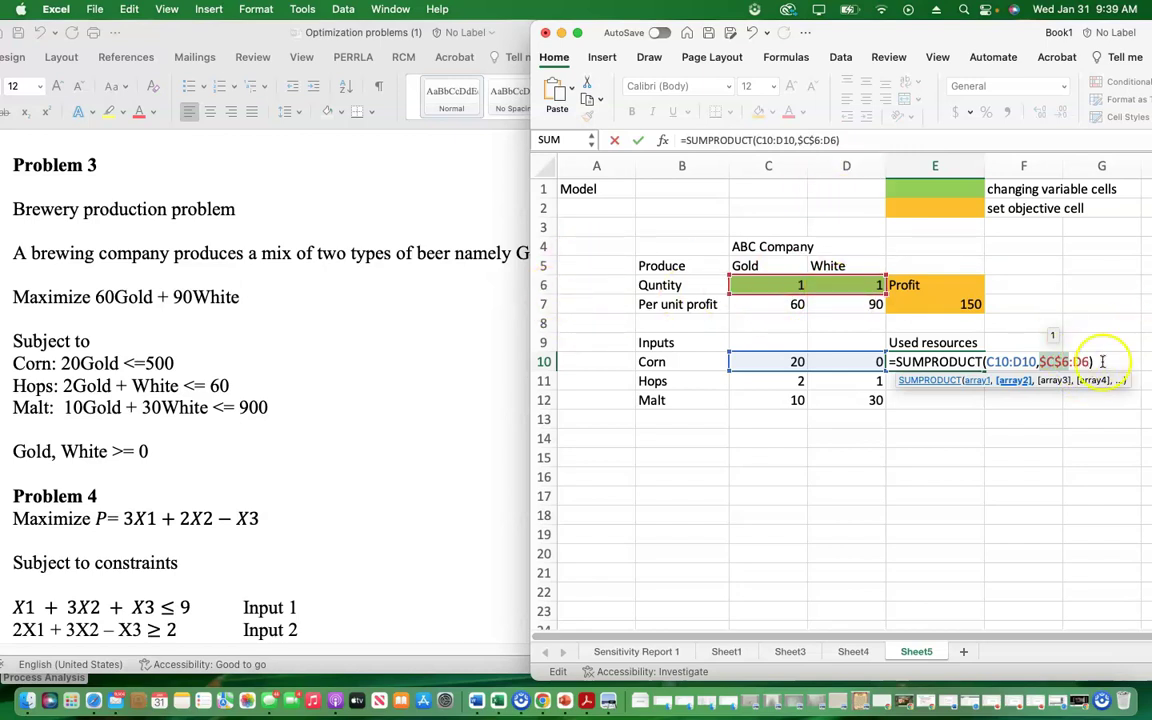
pyautogui.click(1072, 363)
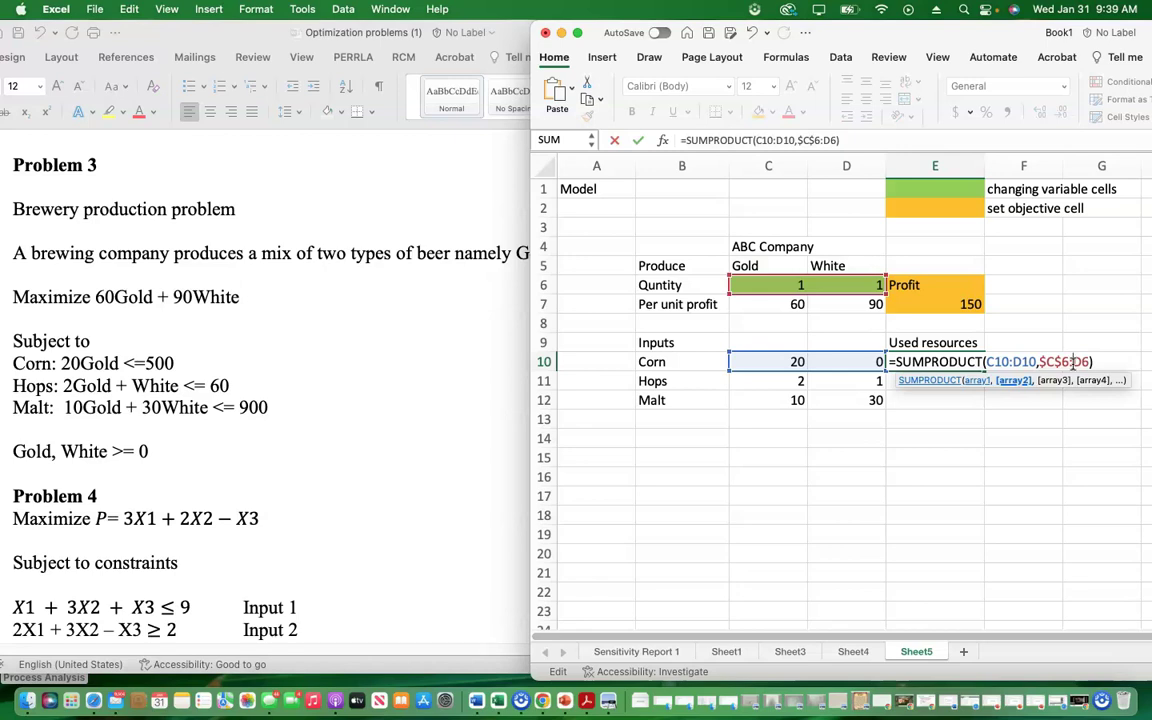
pyautogui.press('F4')
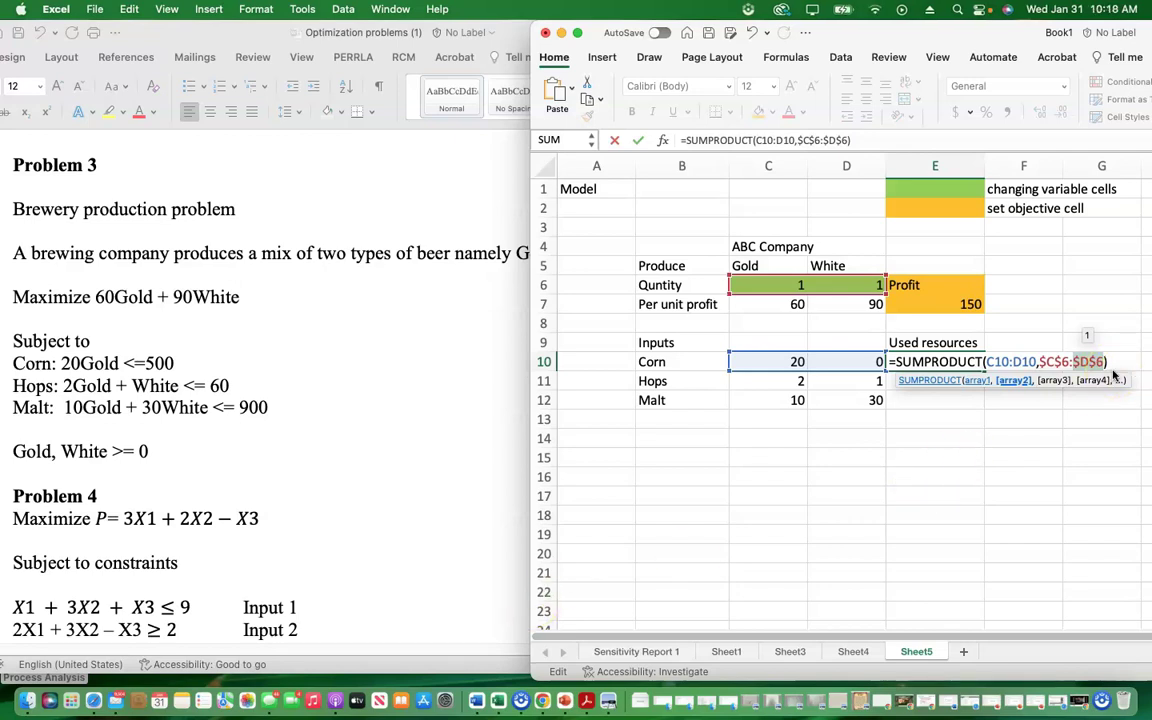
pyautogui.press('Return')
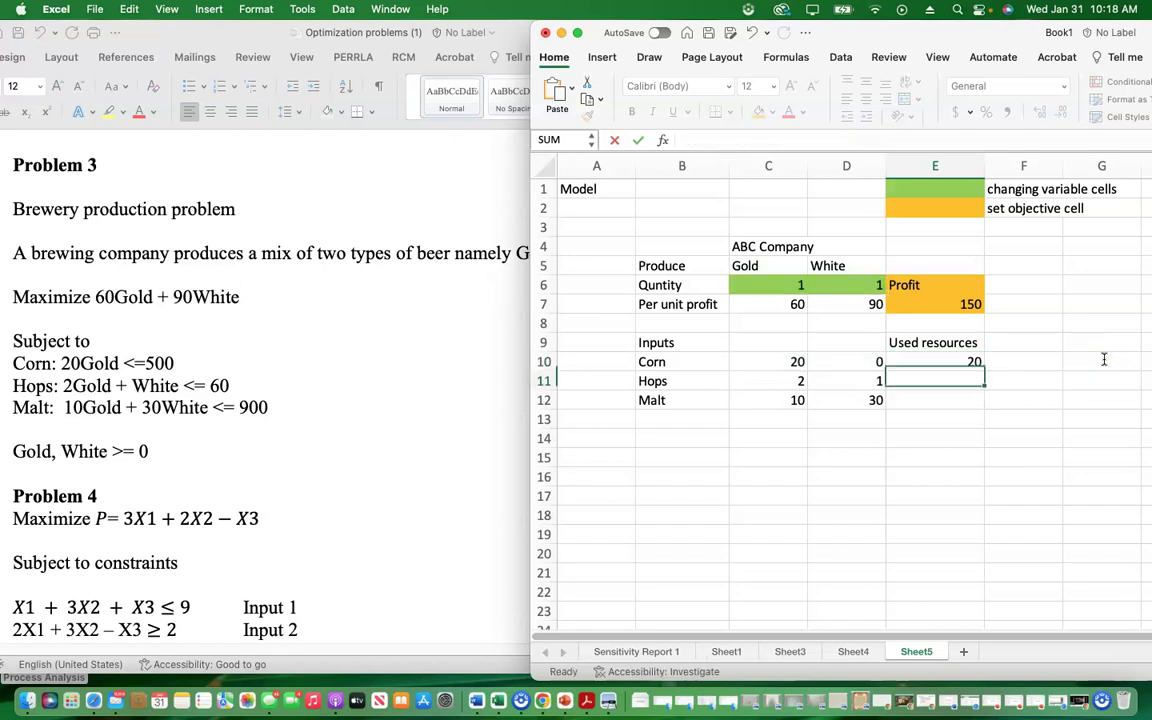
# Step: Set the Gold quantity to 2, raising profit to 210 and Corn usage to 40
pyautogui.click(941, 361)
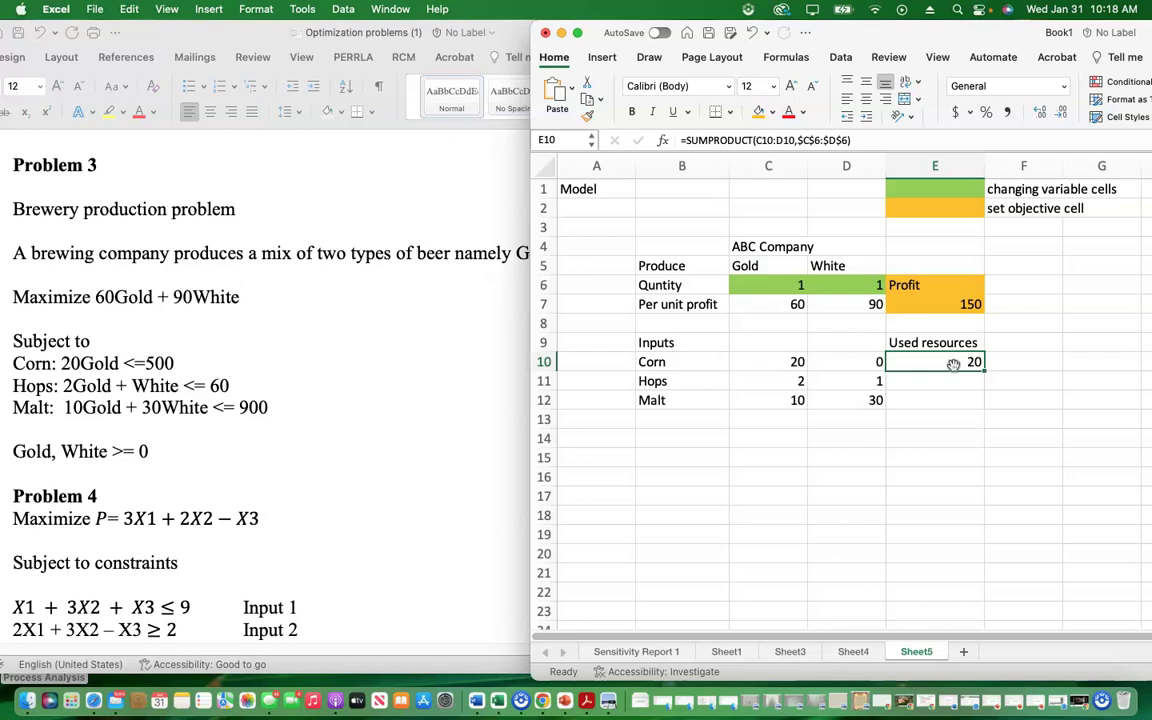
pyautogui.click(792, 286)
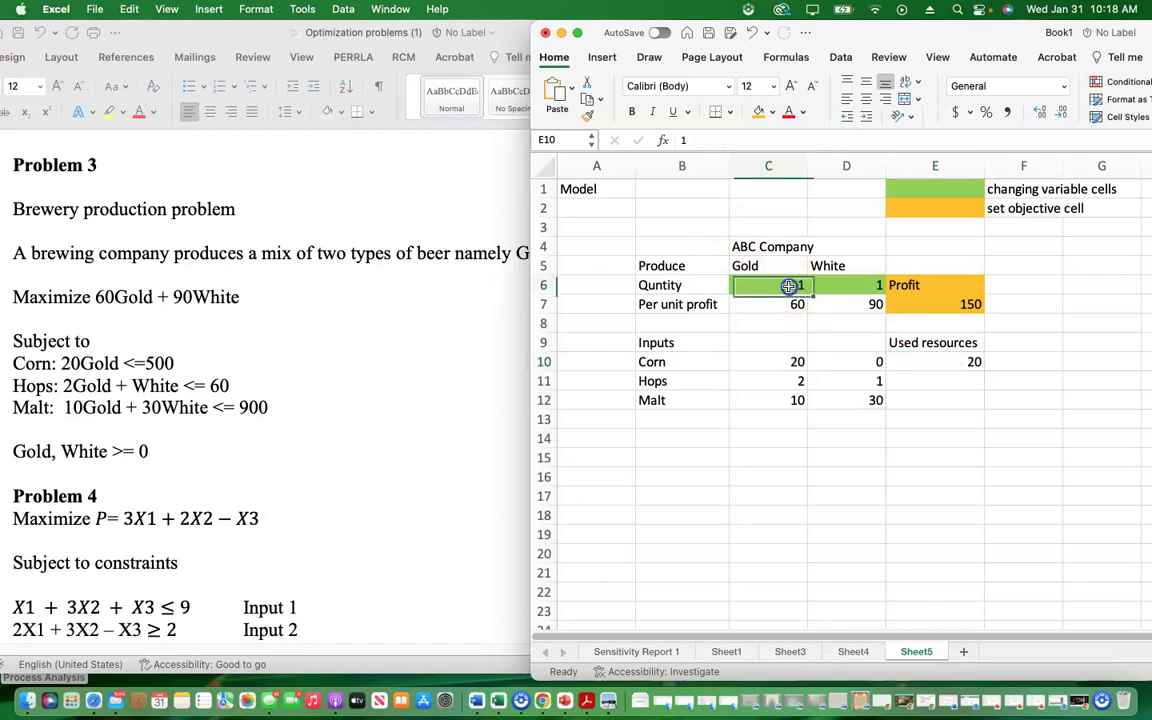
pyautogui.write('2')
pyautogui.press('Return')
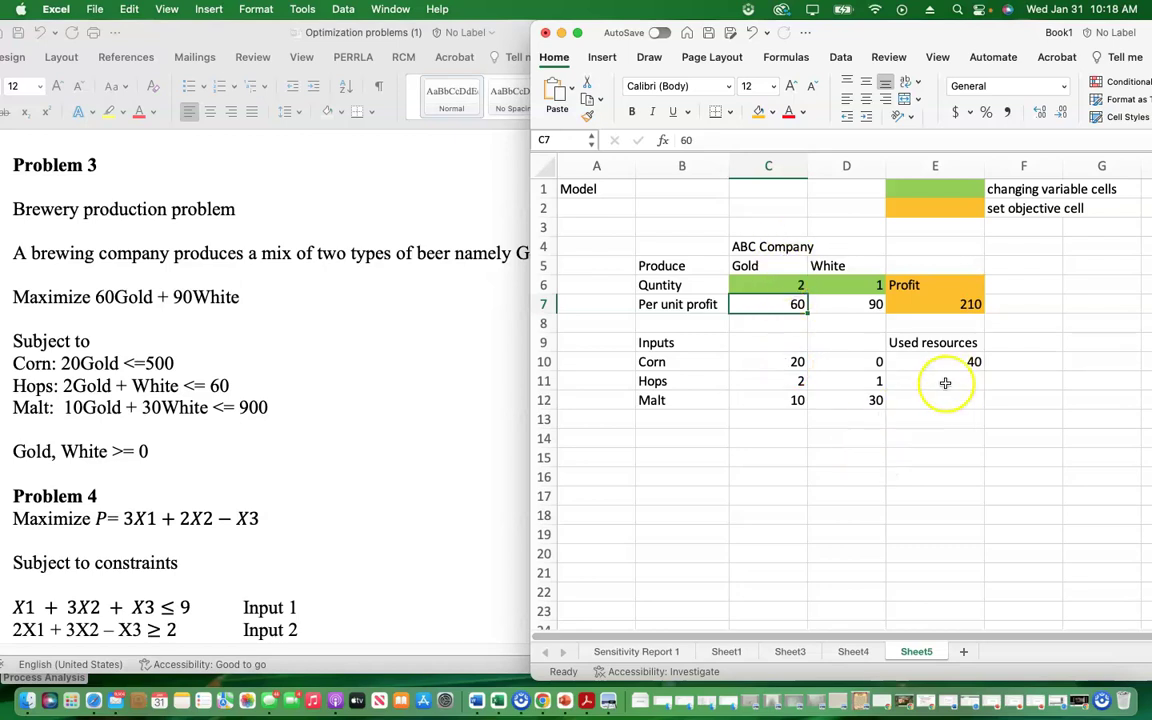
pyautogui.click(902, 364)
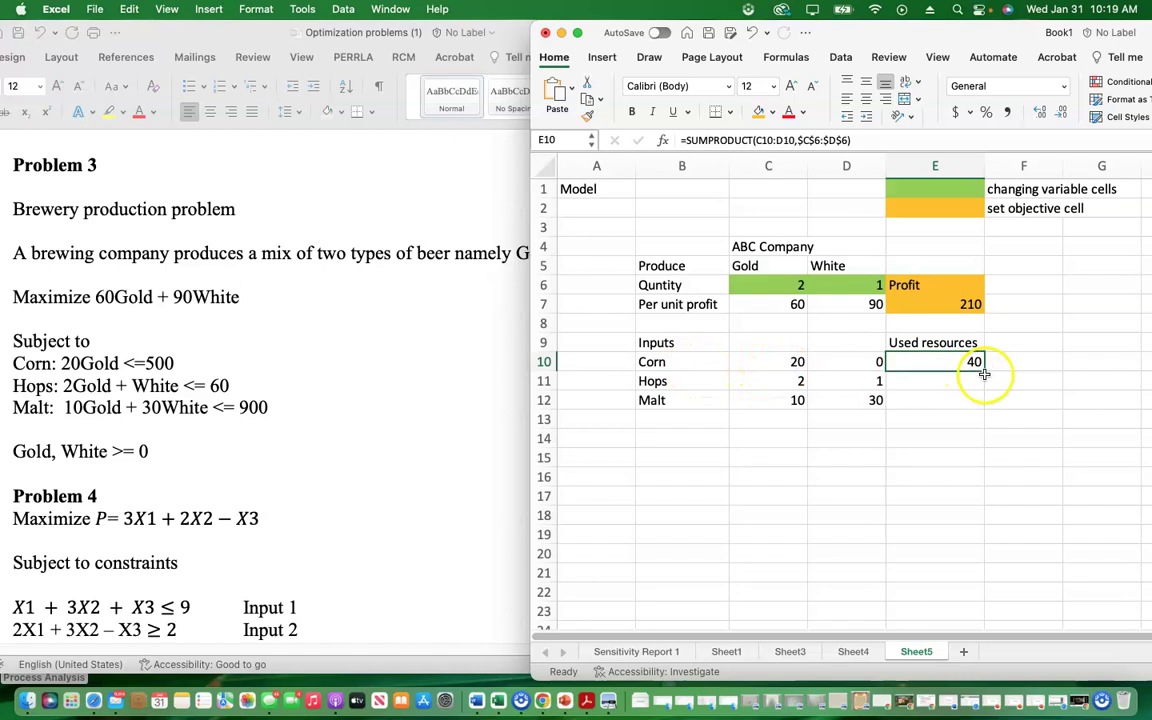
# Step: Fill E10's formula down to E12, giving Hops 5 and Malt 50 used resources
pyautogui.moveTo(984, 370); pyautogui.dragTo(984, 401)
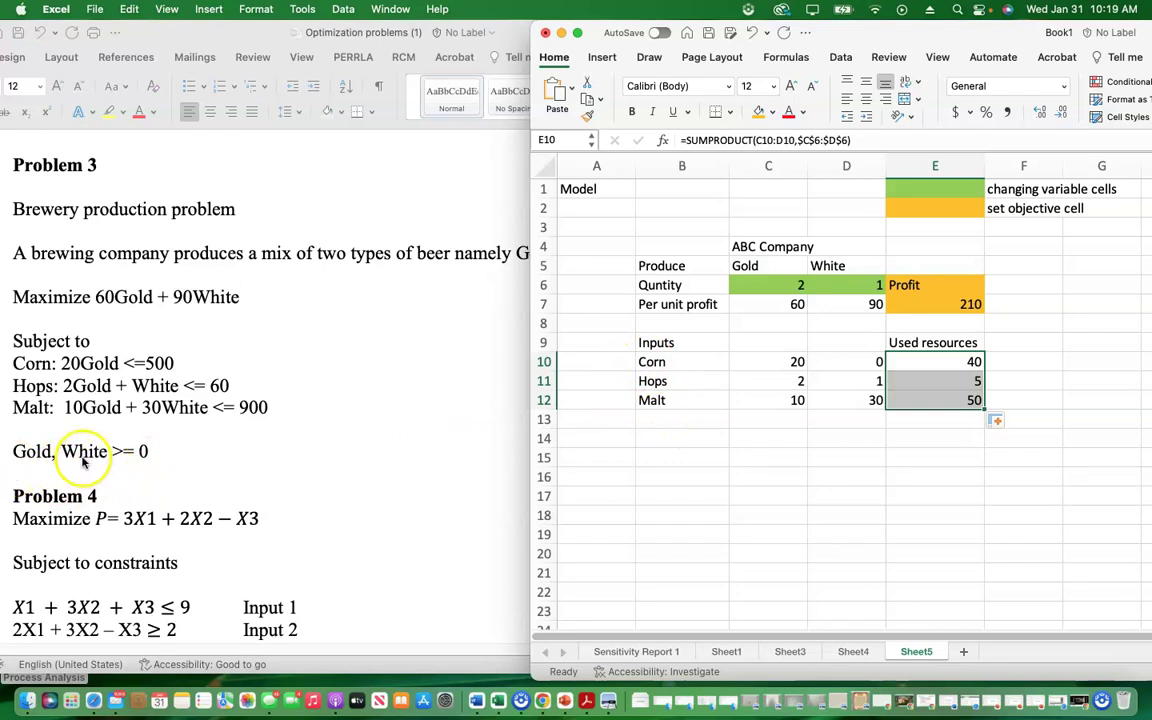
# Step: Enter the labels Gold in B13 and White in B14
pyautogui.click(673, 419)
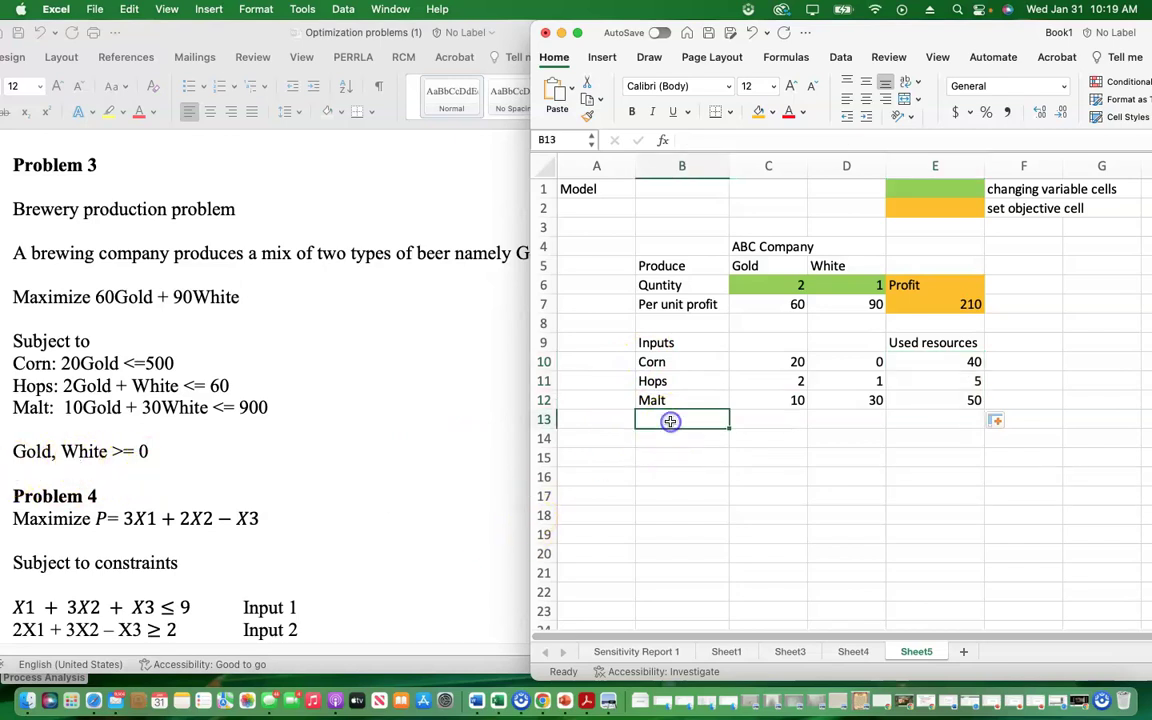
pyautogui.write('Gold')
pyautogui.press('Return')
pyautogui.write('Whi')
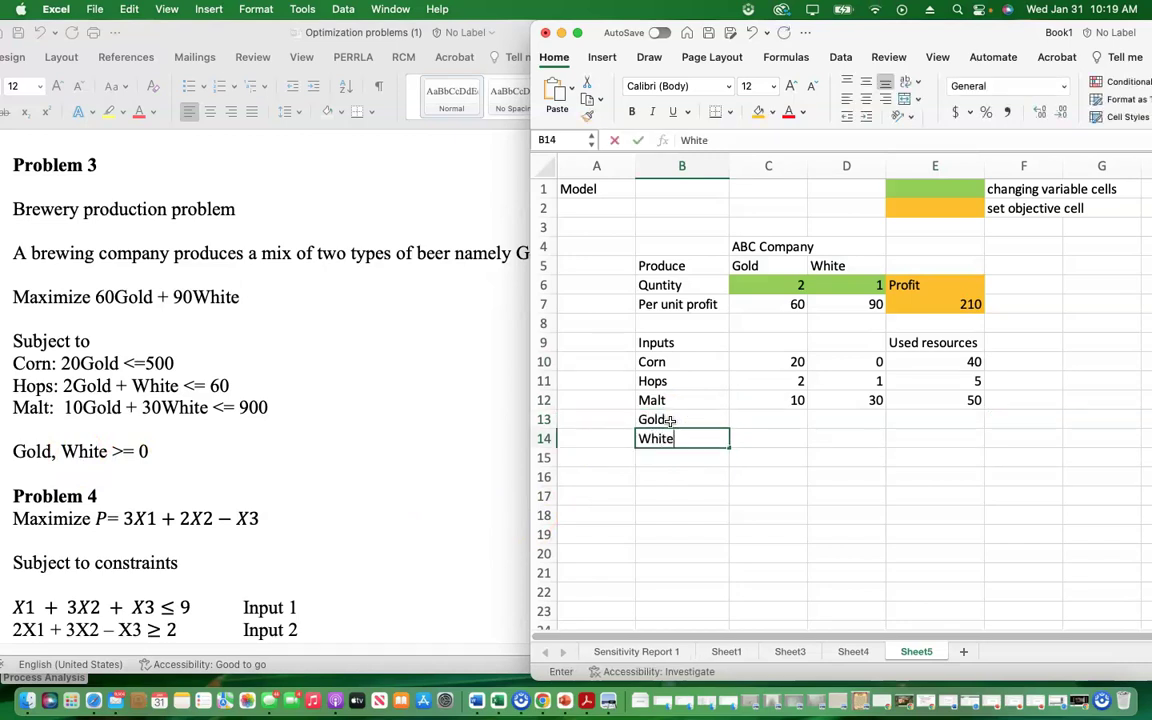
pyautogui.write('te')
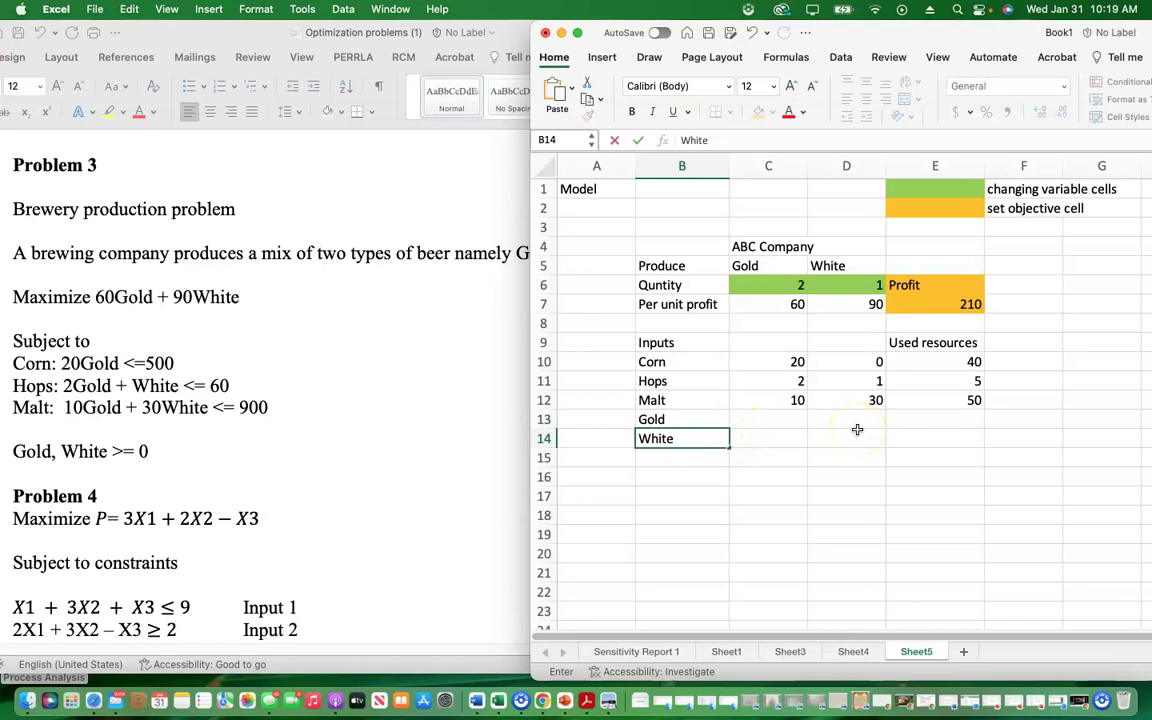
# Step: Link used resources E13 to =C6 and E14 to =D6, showing 2 and 1
pyautogui.click(954, 419)
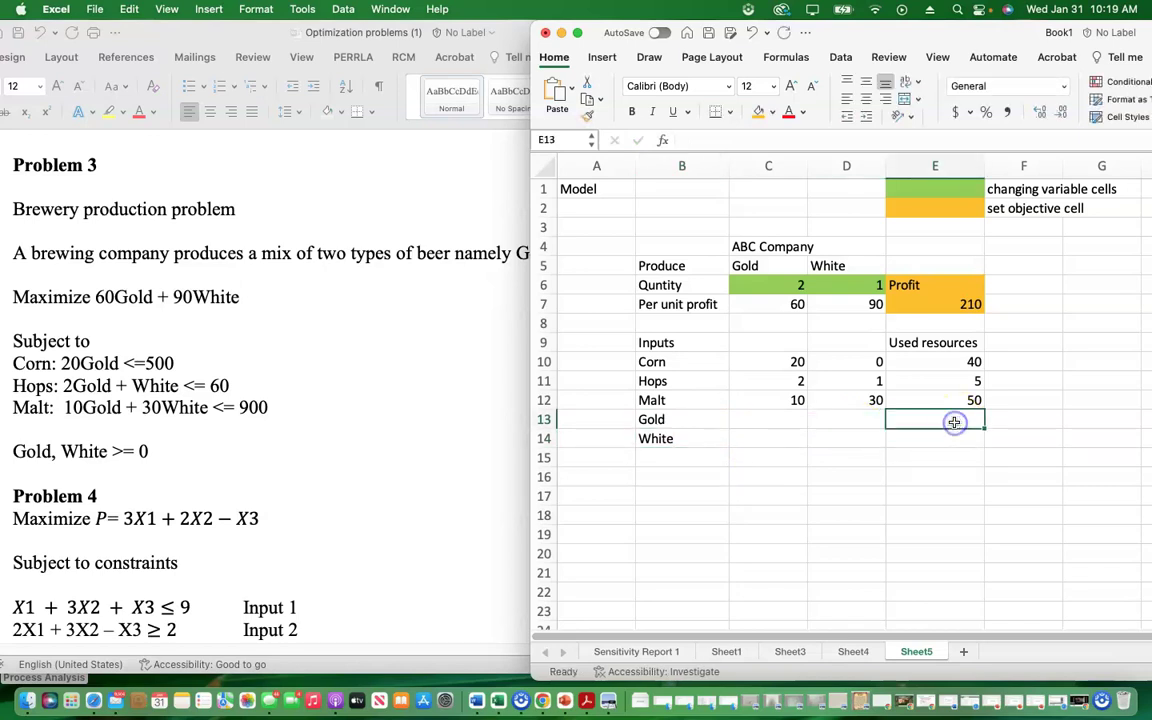
pyautogui.write('=')
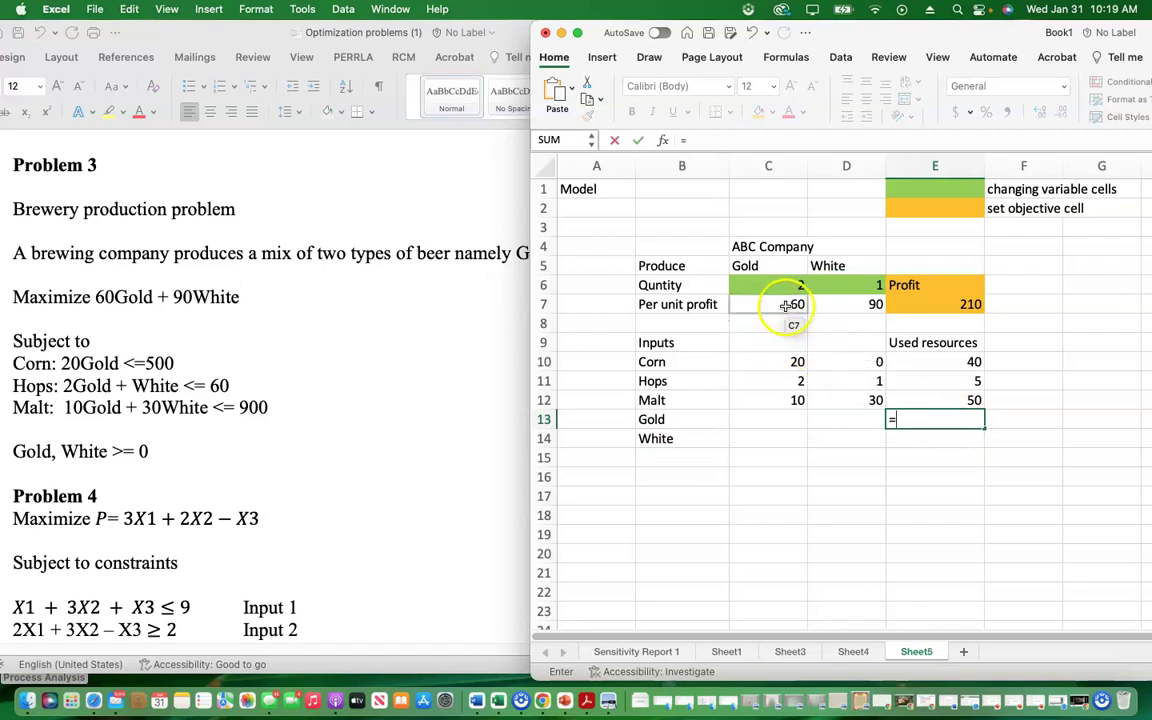
pyautogui.click(763, 284)
pyautogui.press('Return')
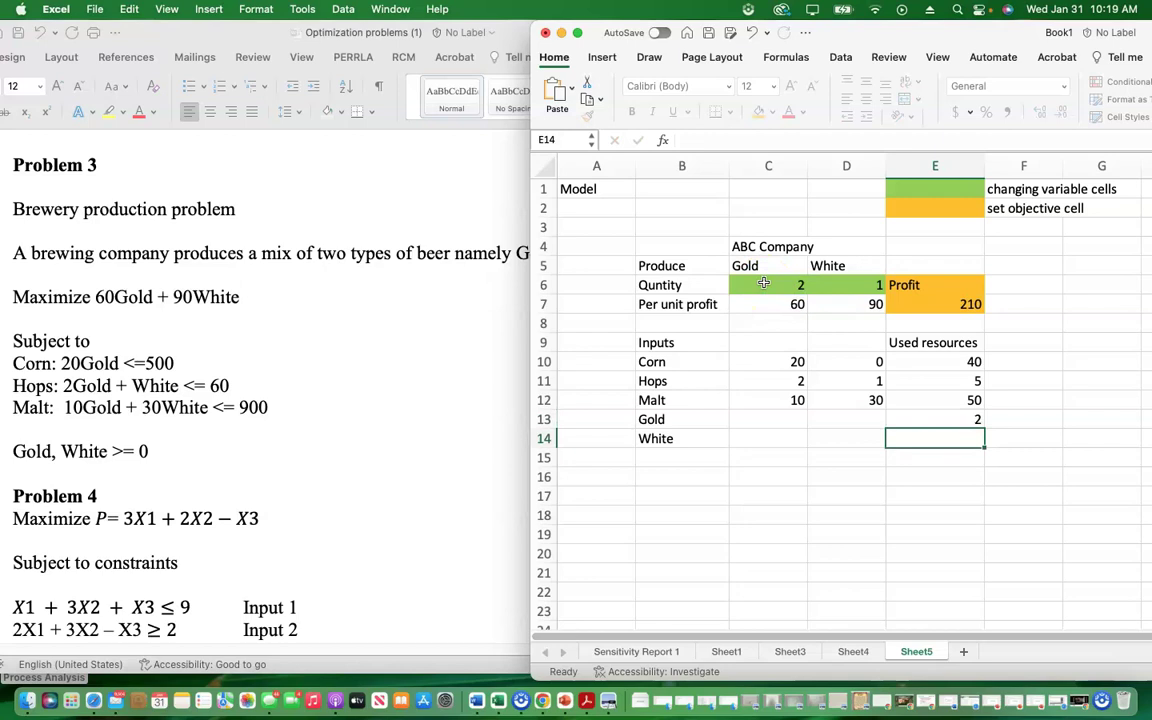
pyautogui.click(962, 438)
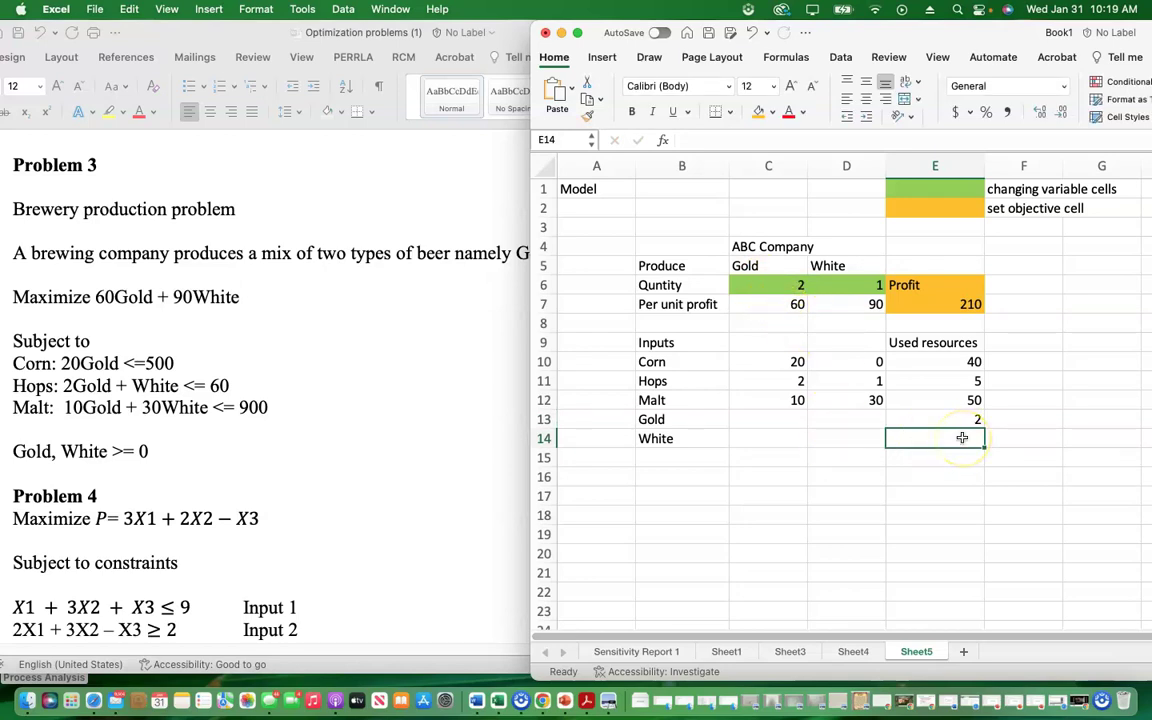
pyautogui.write('=')
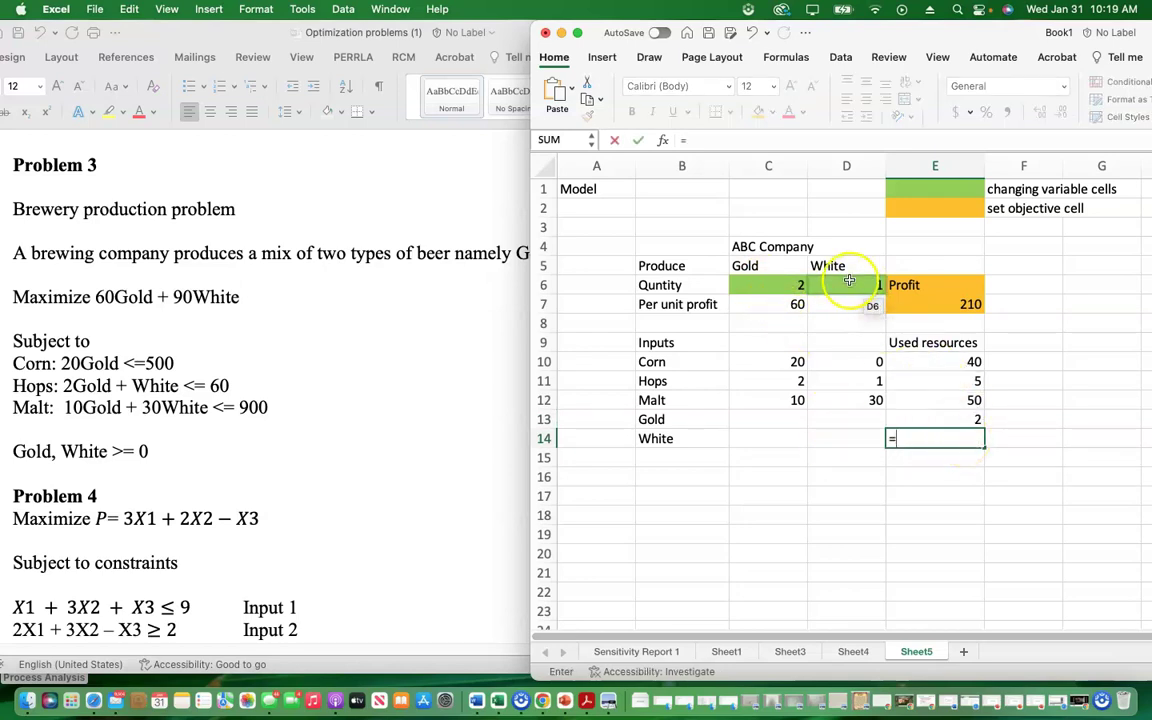
pyautogui.click(849, 285)
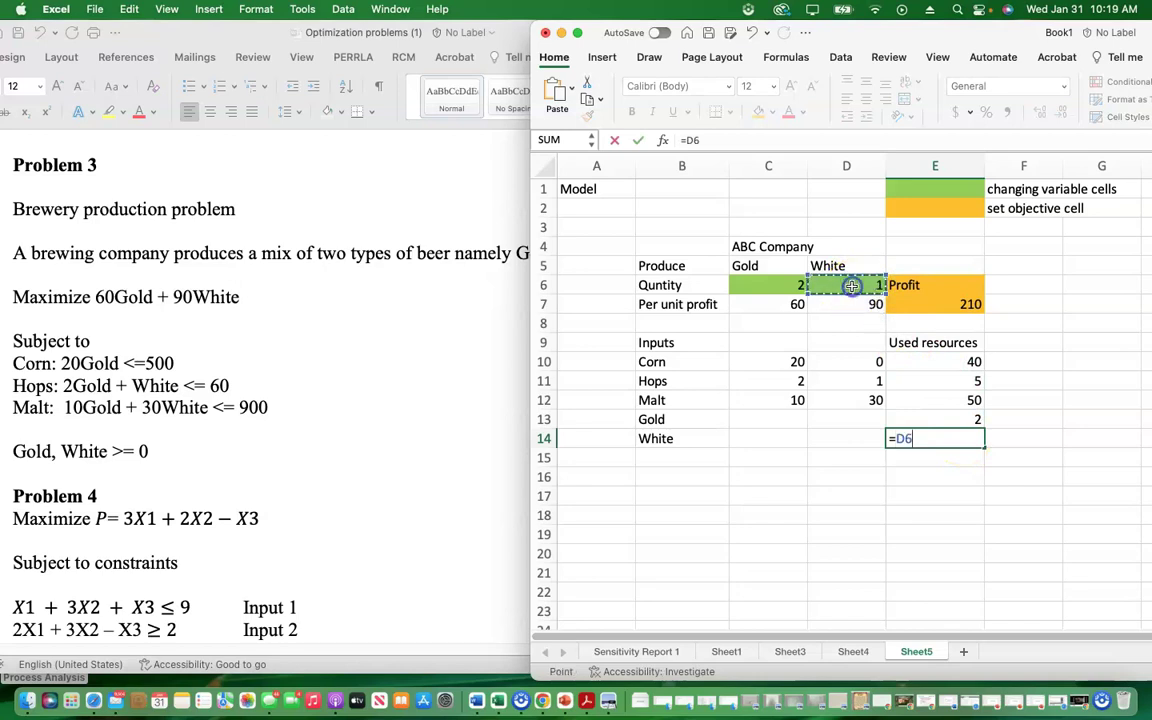
pyautogui.press('Return')
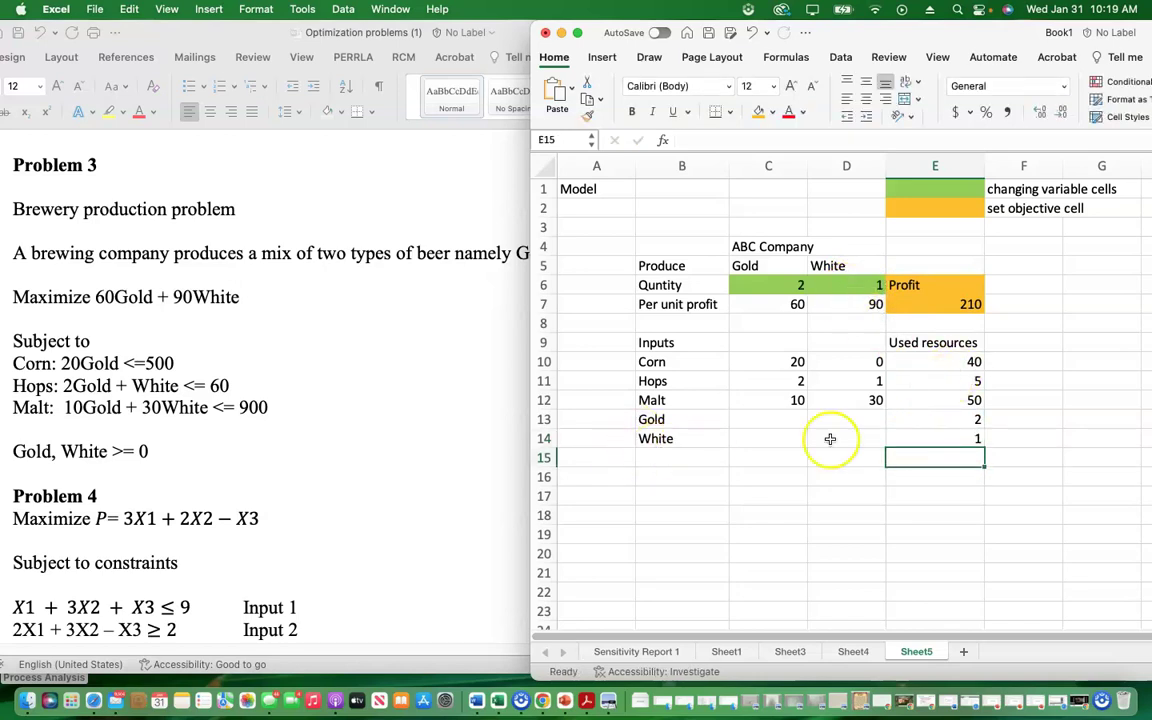
pyautogui.click(1018, 424)
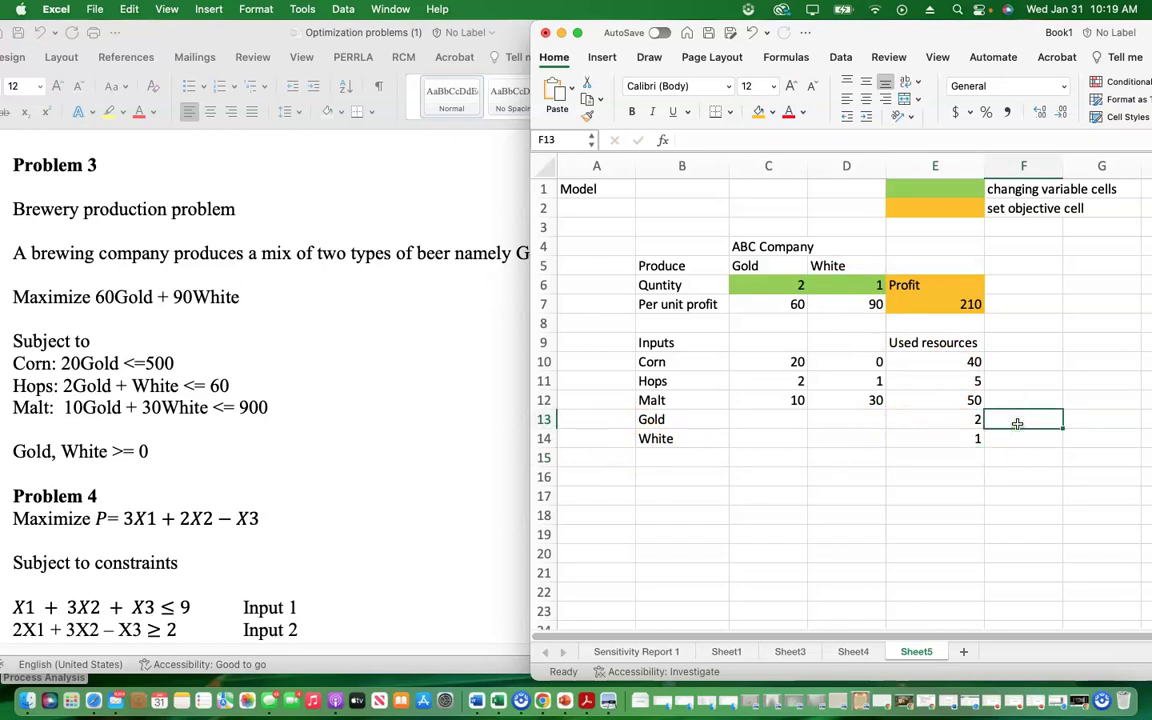
# Step: Enter the >= sign in F13 and the 0 limit in G13 for Gold
pyautogui.write('>')
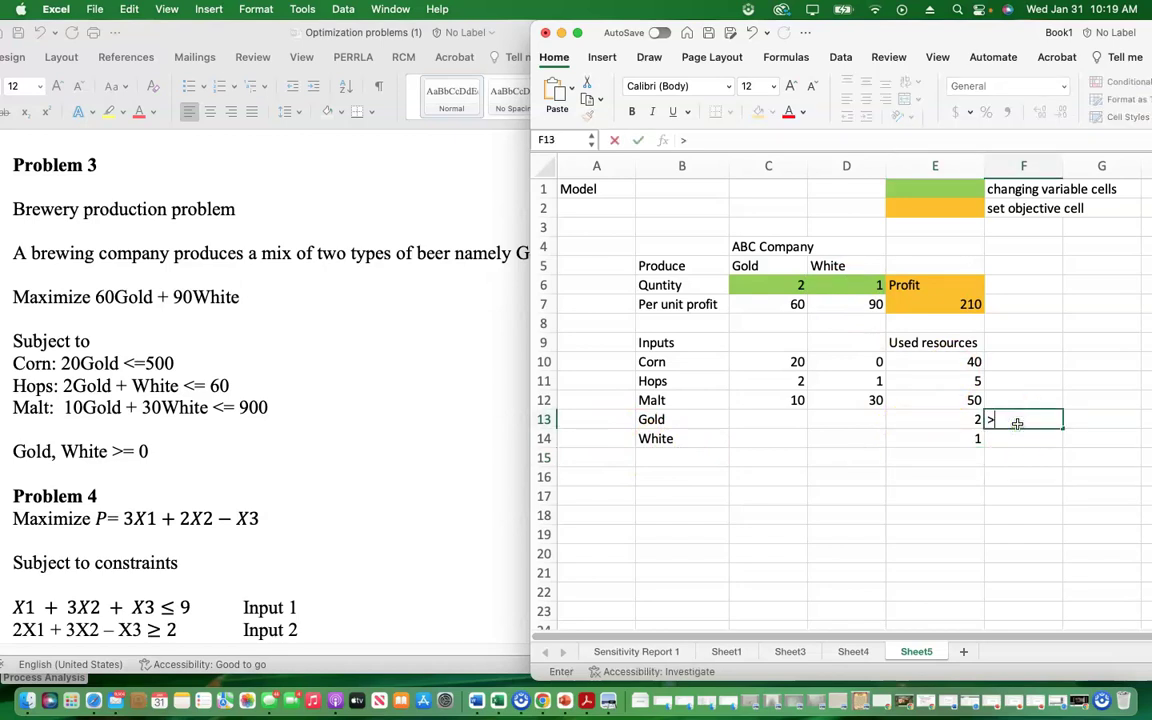
pyautogui.click(1108, 420)
pyautogui.write('0')
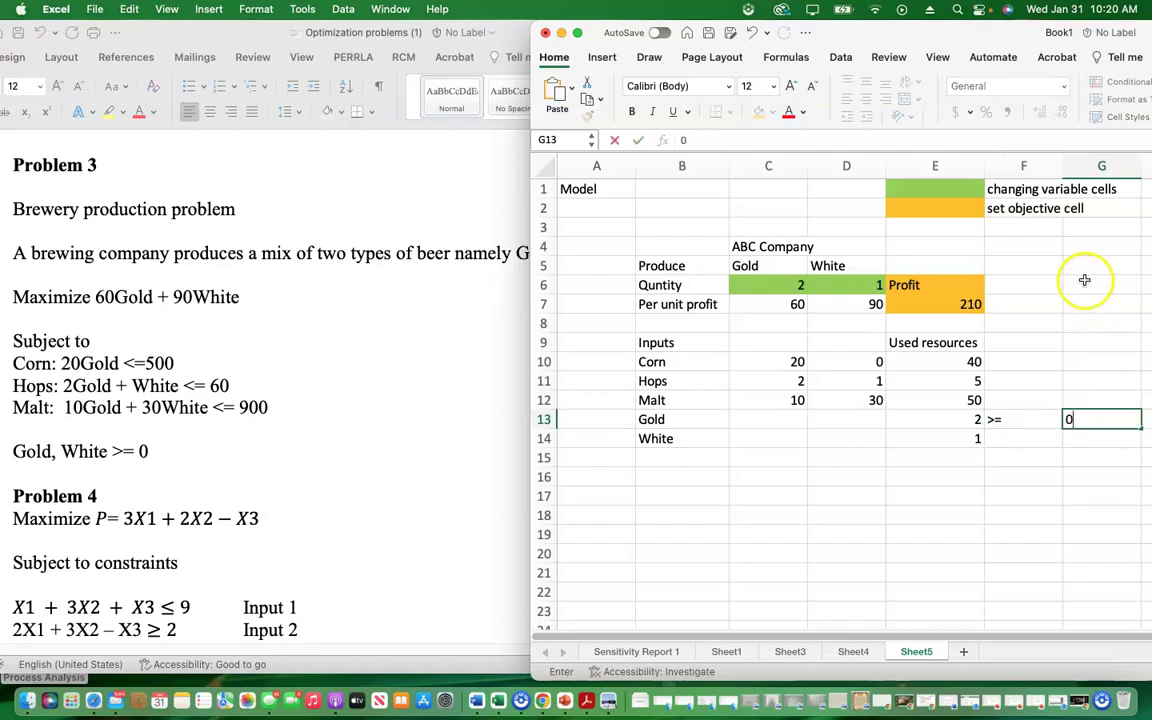
pyautogui.click(1084, 281)
# Step: Add Limits and Constraints headings in F6:G6 and fill >= and 0 down to White's row
pyautogui.write('Cons')
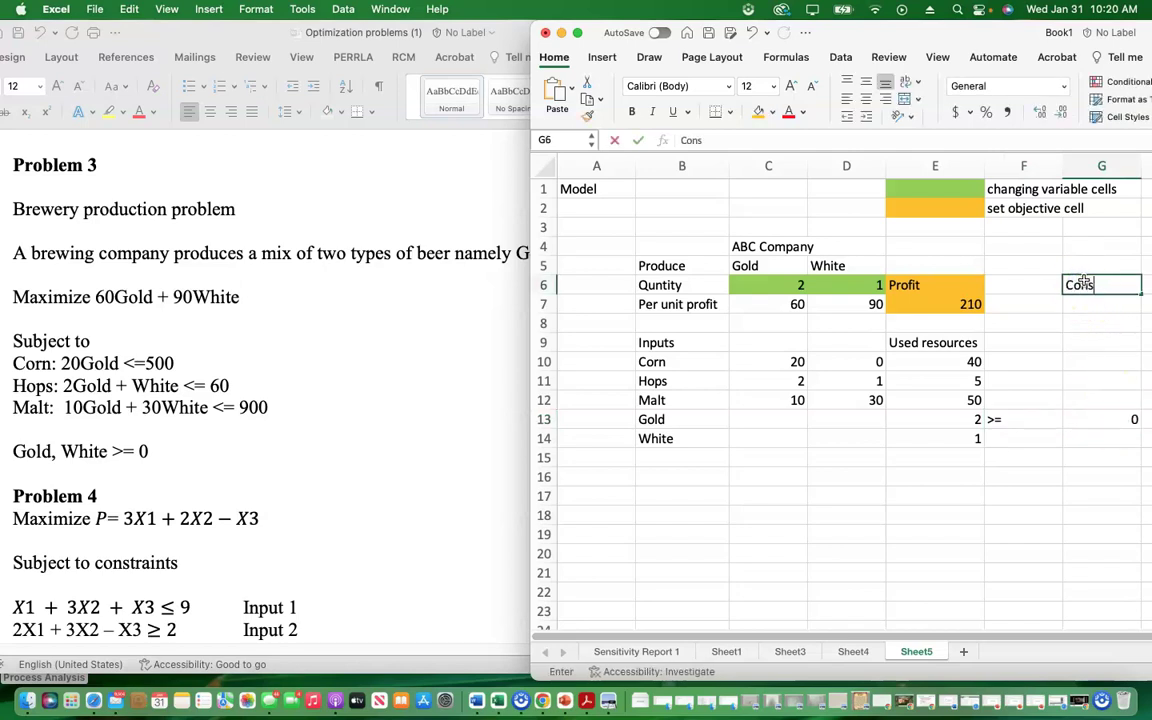
pyautogui.write('traints')
pyautogui.click(1032, 283)
pyautogui.write('Limits')
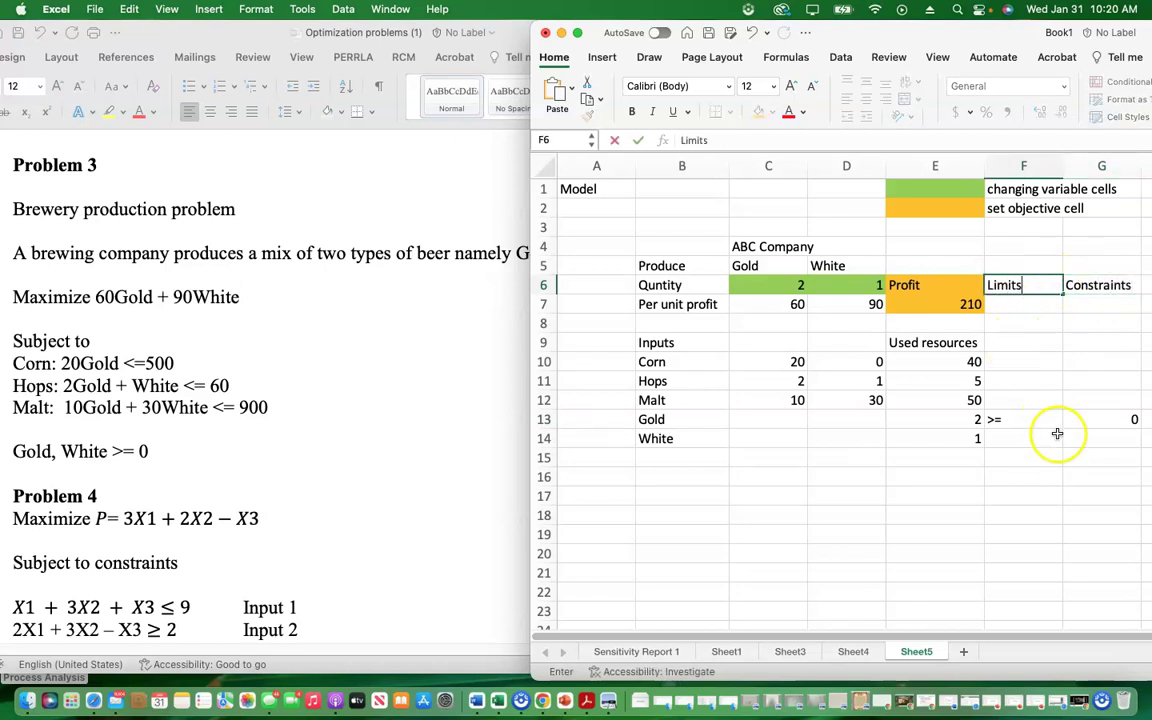
pyautogui.moveTo(1050, 437)
pyautogui.mouseDown()
pyautogui.moveTo(1003, 423)
pyautogui.moveTo(1062, 424)
pyautogui.moveTo(1062, 442)
pyautogui.mouseUp()
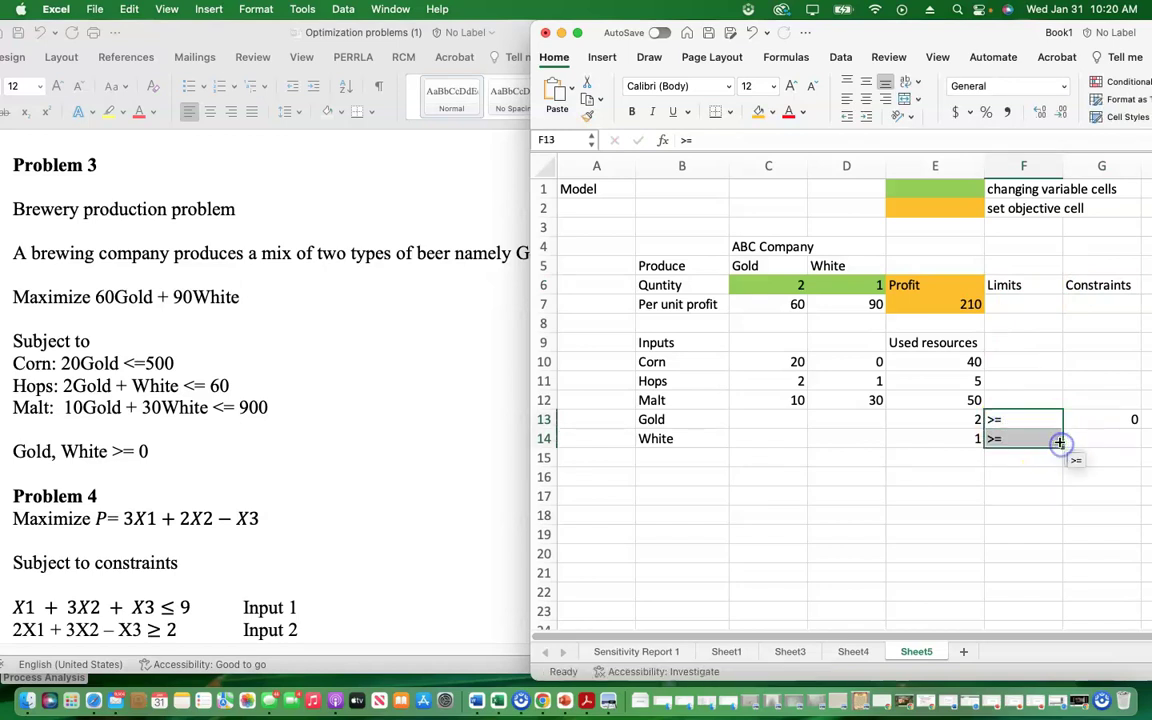
pyautogui.click(1117, 421)
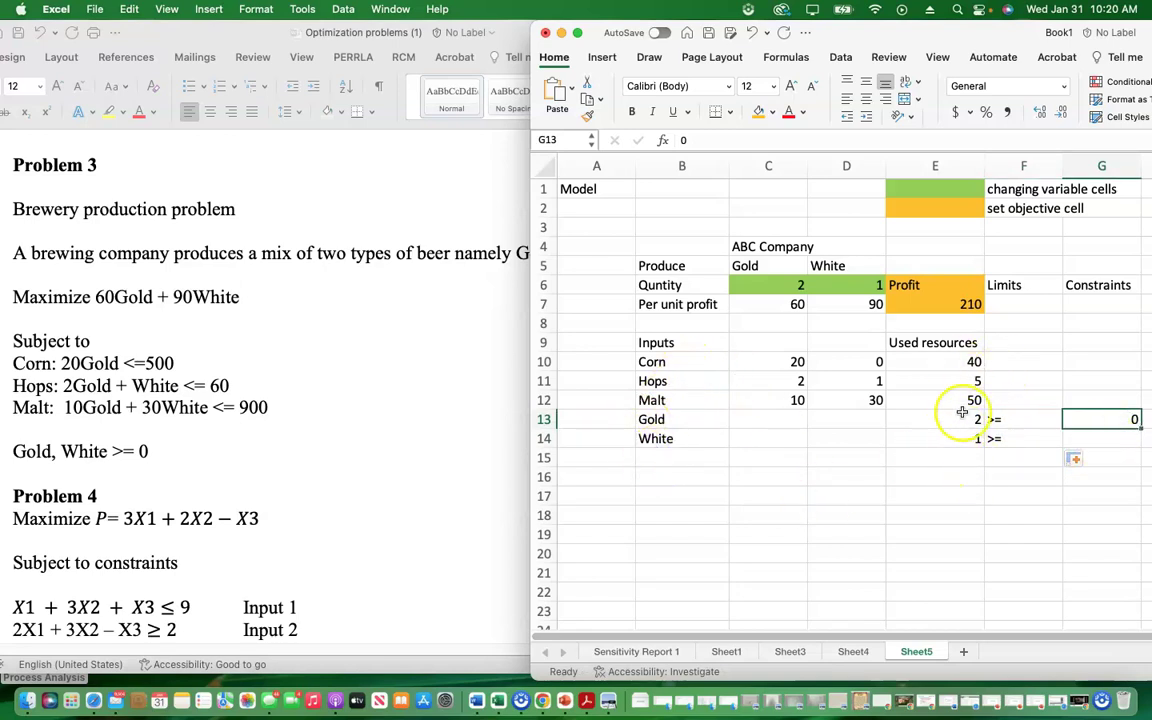
pyautogui.moveTo(1142, 427); pyautogui.dragTo(1120, 445)
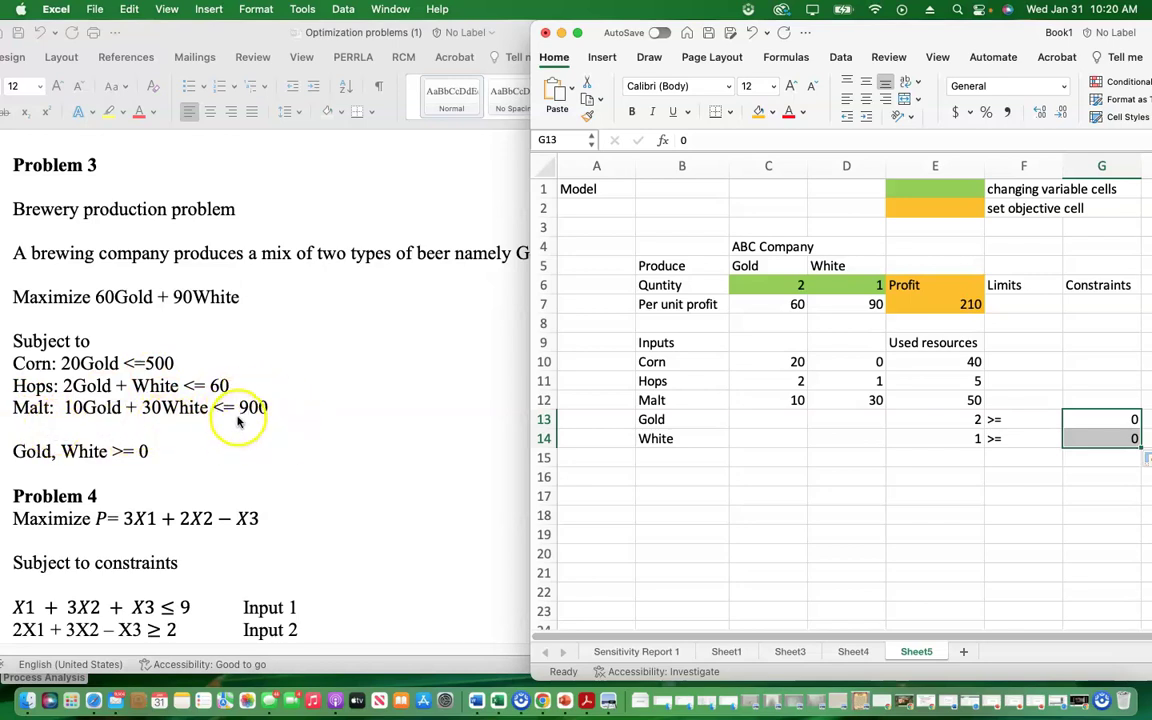
# Step: Put the <= sign in F10 and fill it down to F12 for Corn, Hops and Malt
pyautogui.click(1009, 365)
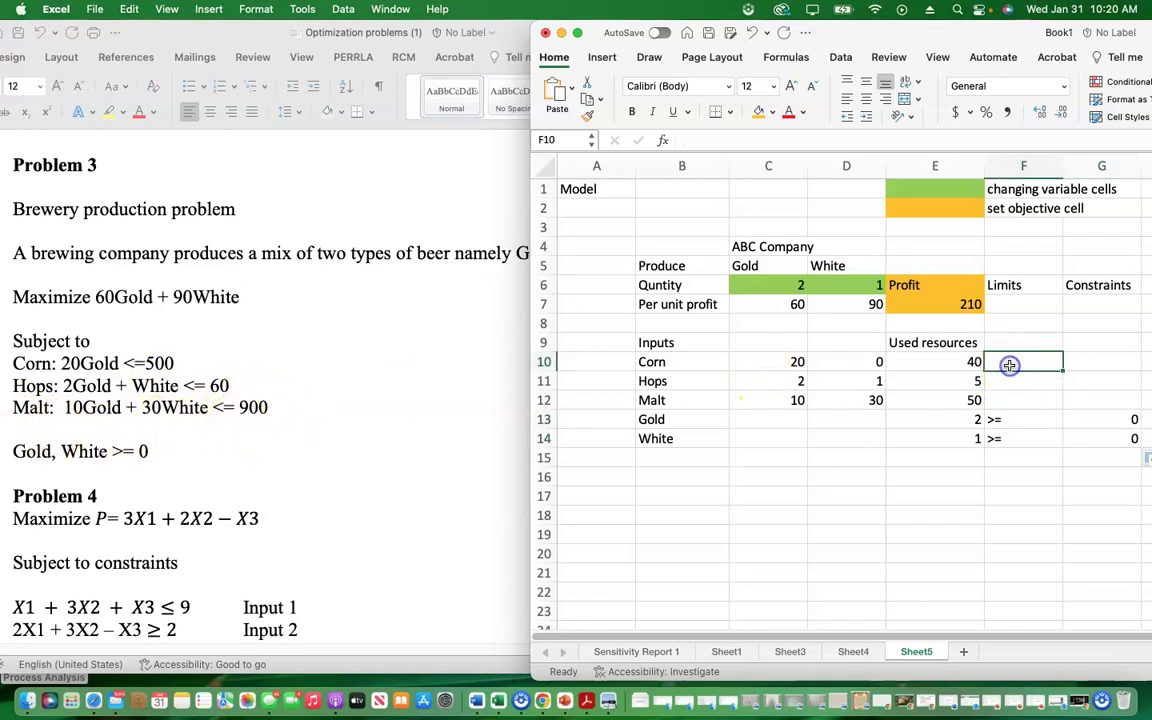
pyautogui.write('<')
pyautogui.click(1055, 435)
pyautogui.click(1033, 363)
pyautogui.moveTo(1062, 371); pyautogui.dragTo(1062, 408)
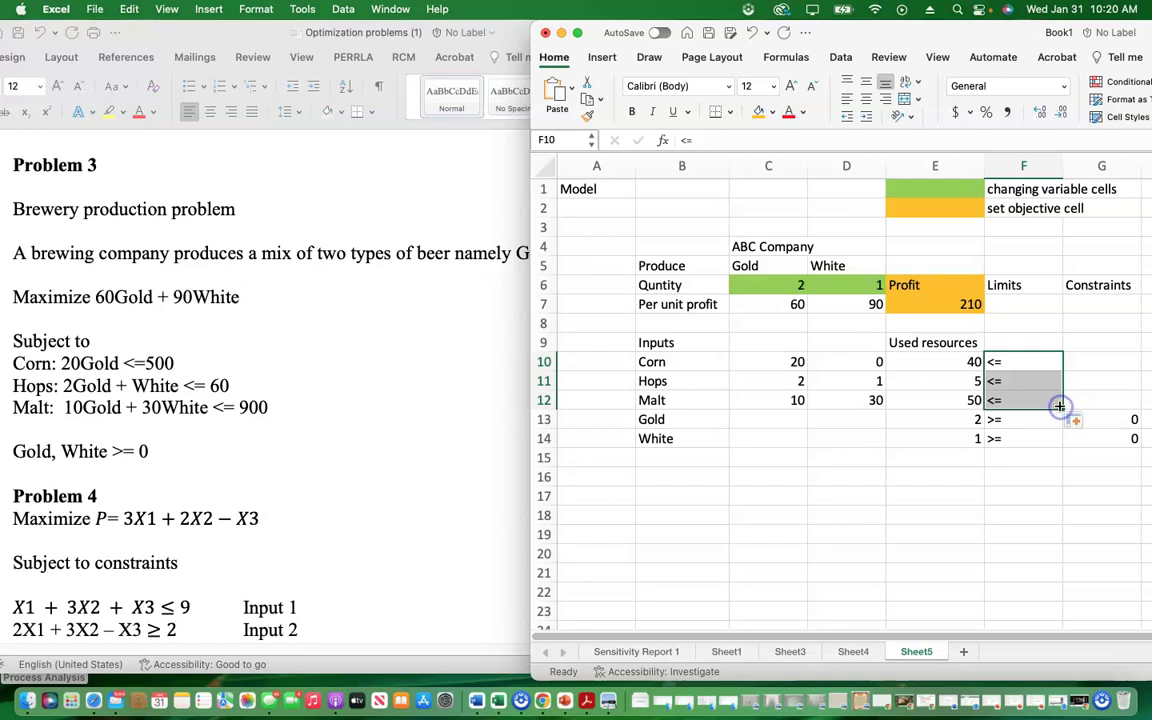
# Step: Enter the limits 500, 60 and 900 in G10:G12
pyautogui.click(1093, 364)
pyautogui.write('5')
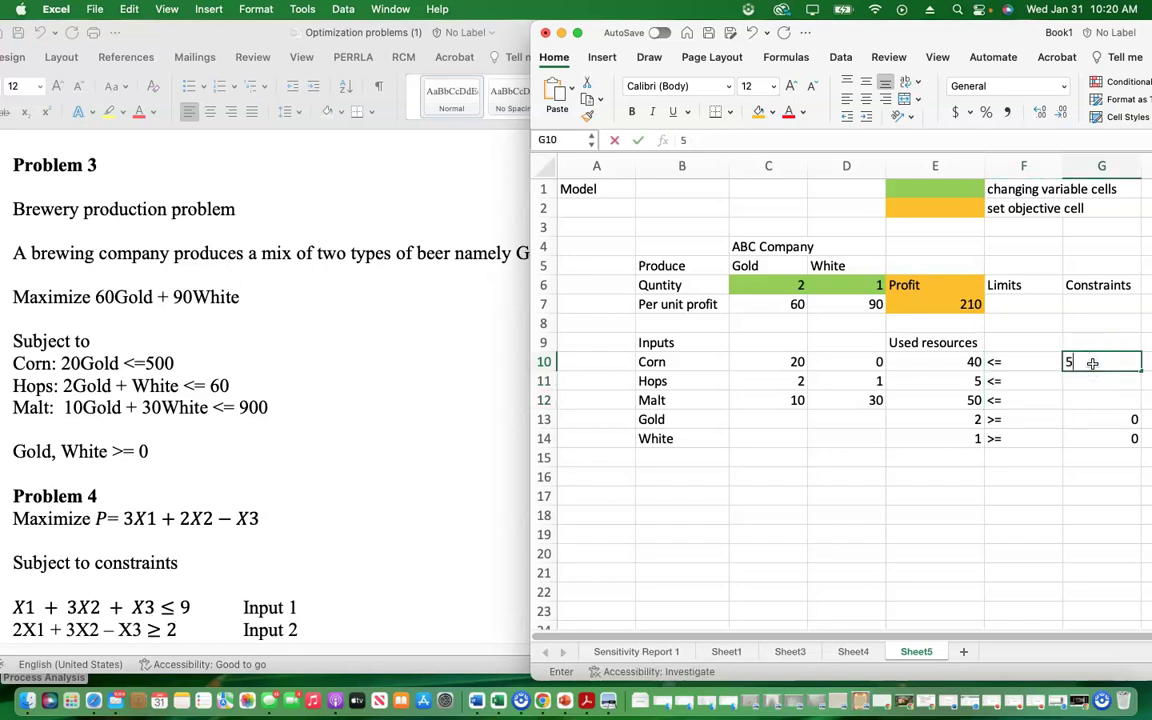
pyautogui.write('00')
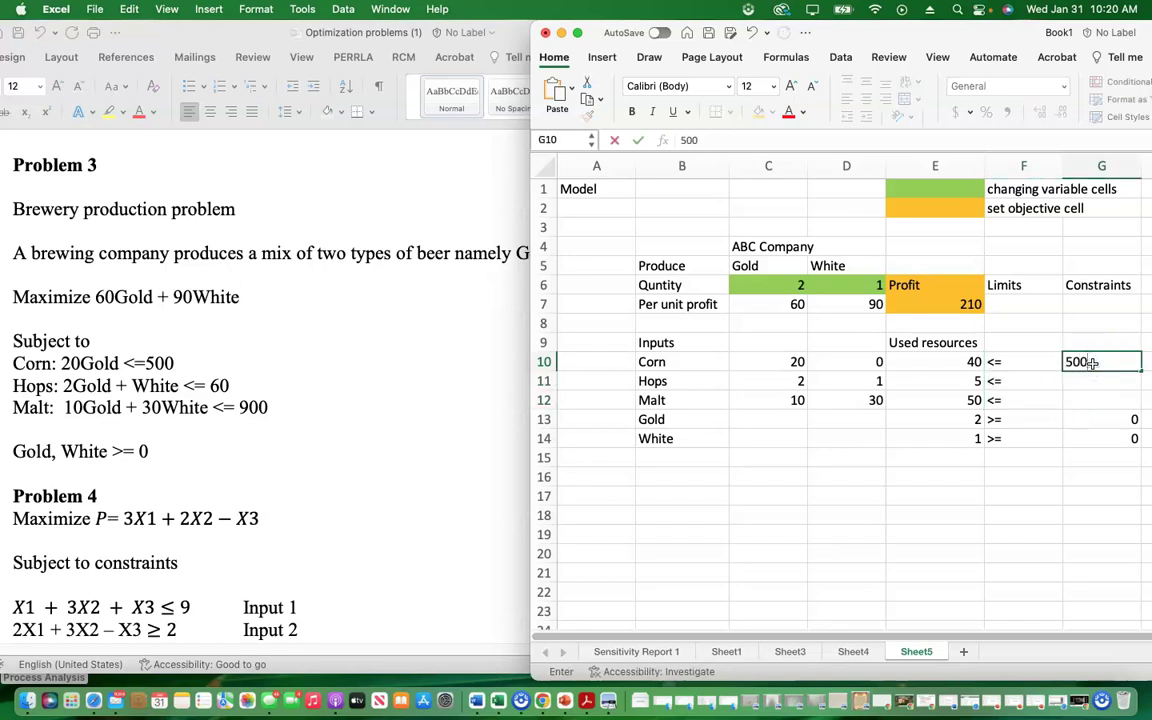
pyautogui.press('Return')
pyautogui.write('60')
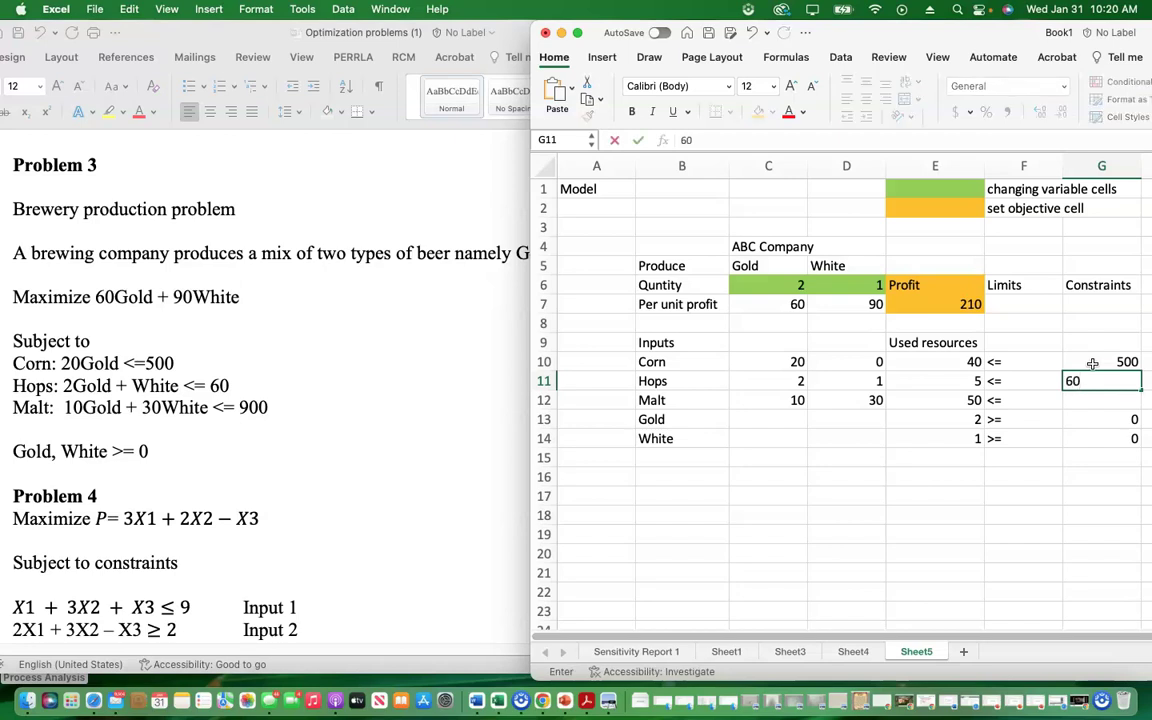
pyautogui.press('Return')
pyautogui.write('900')
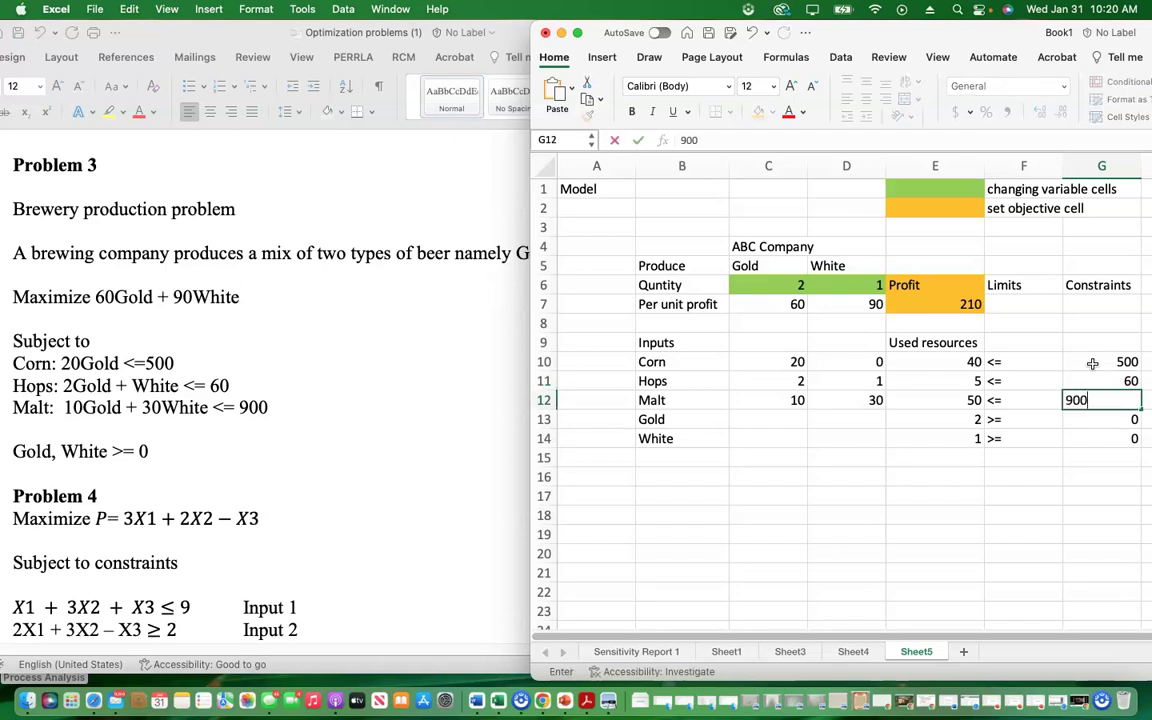
pyautogui.click(985, 514)
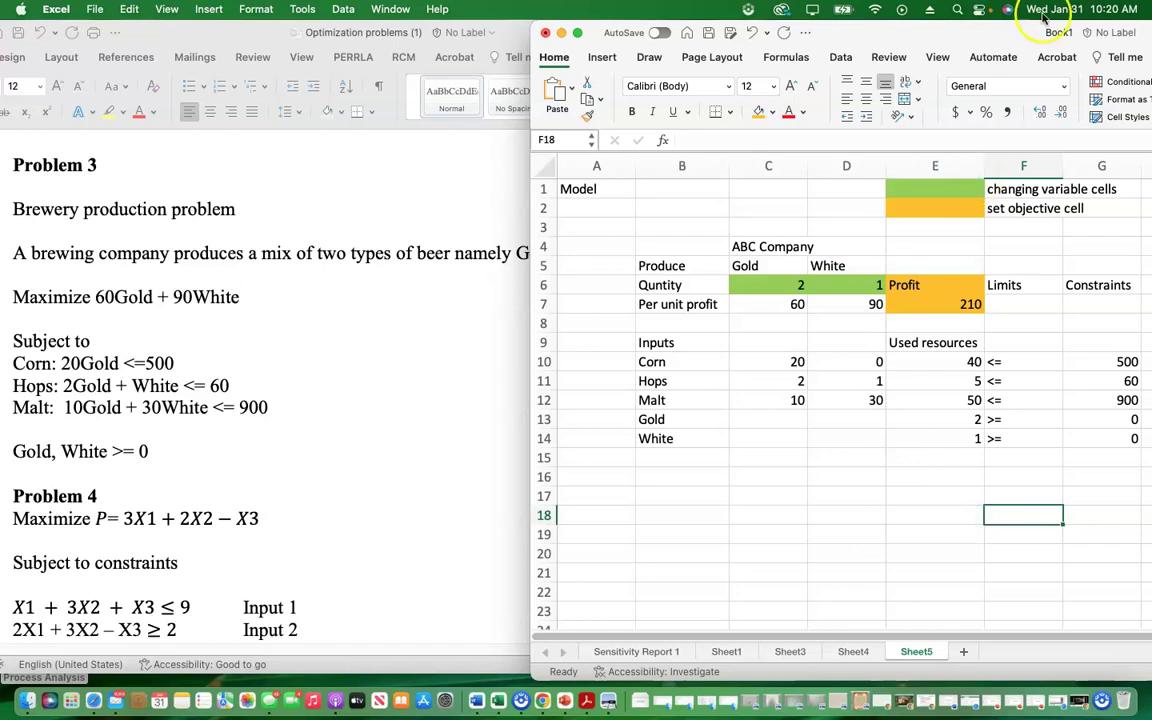
# Step: Maximize the Excel window to fill the whole screen
pyautogui.doubleClick(903, 28)
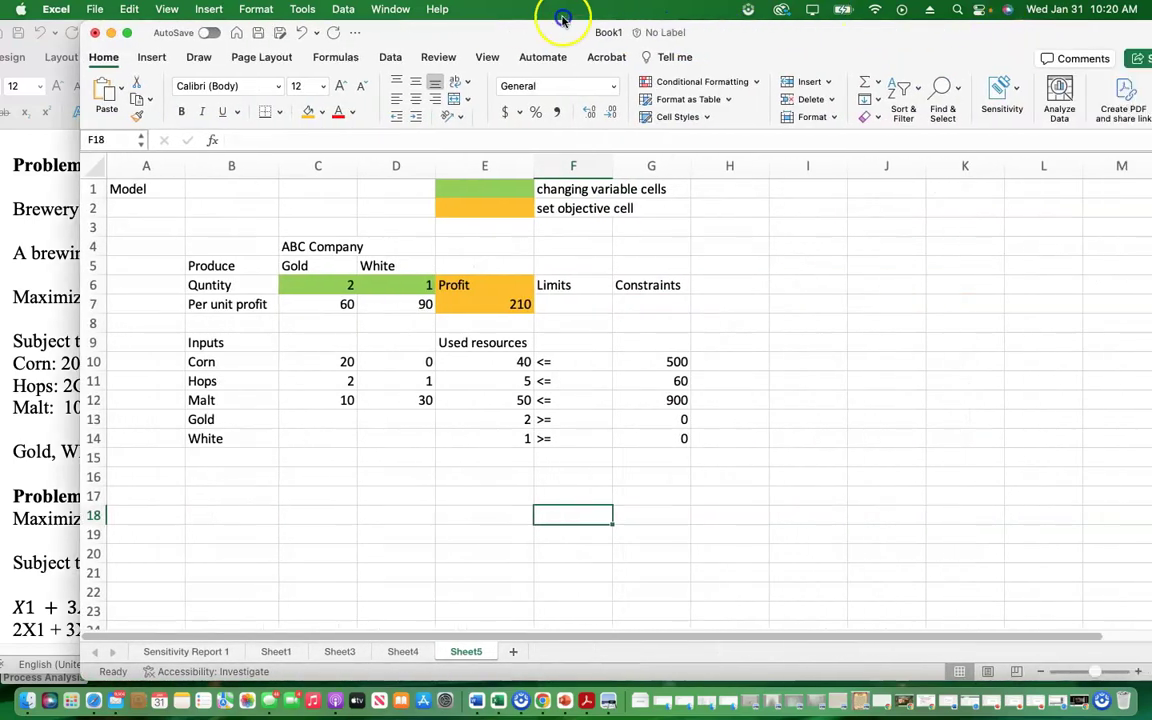
pyautogui.click(439, 514)
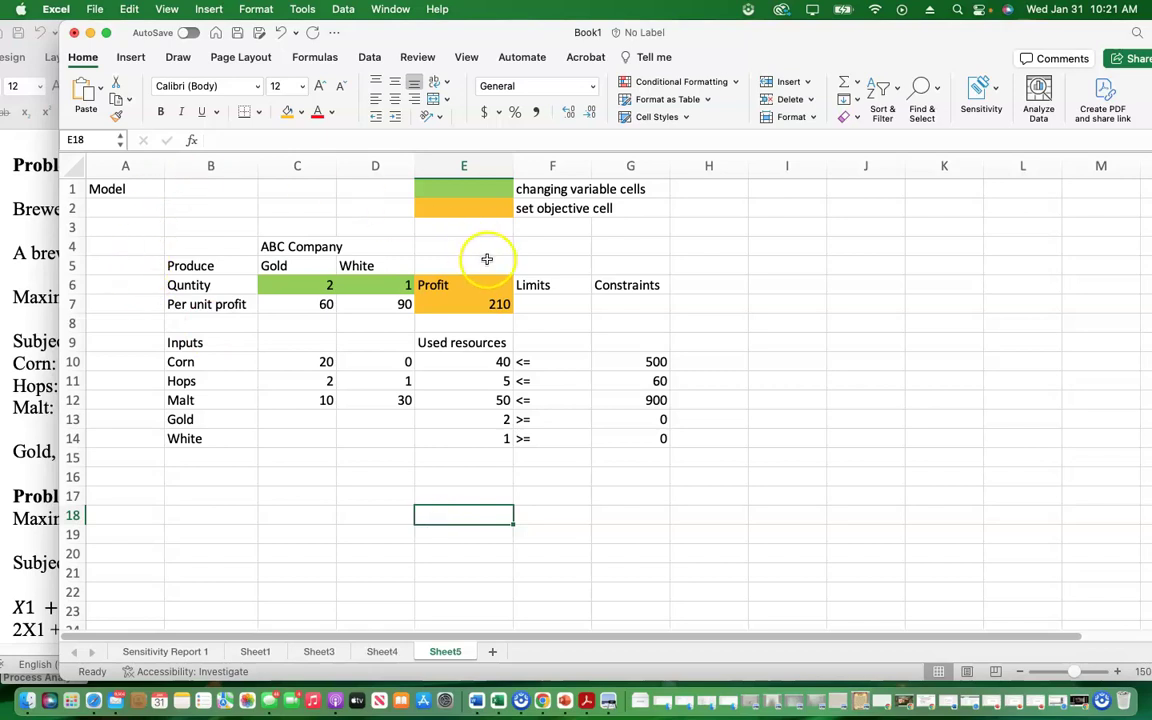
pyautogui.doubleClick(735, 32)
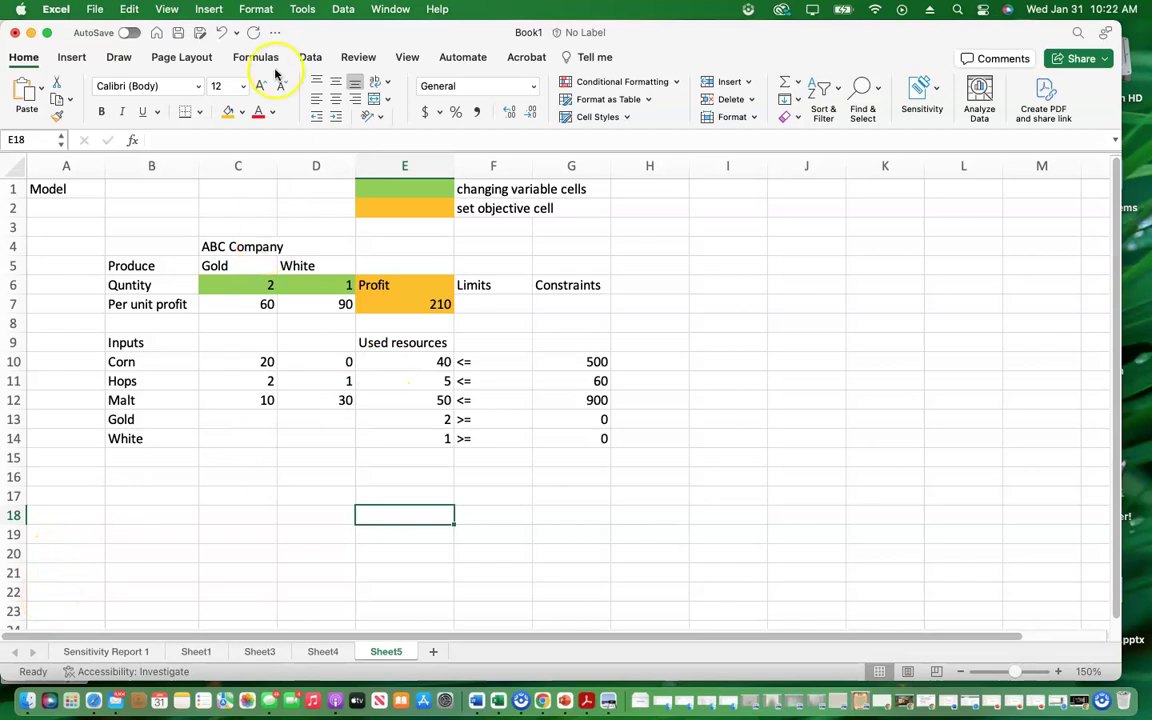
# Step: Open Solver from the Data tab and select its existing objective reference
pyautogui.click(310, 57)
pyautogui.click(986, 119)
pyautogui.click(984, 114)
pyautogui.moveTo(495, 153); pyautogui.dragTo(796, 163)
pyautogui.click(852, 198)
pyautogui.moveTo(852, 198); pyautogui.dragTo(790, 200)
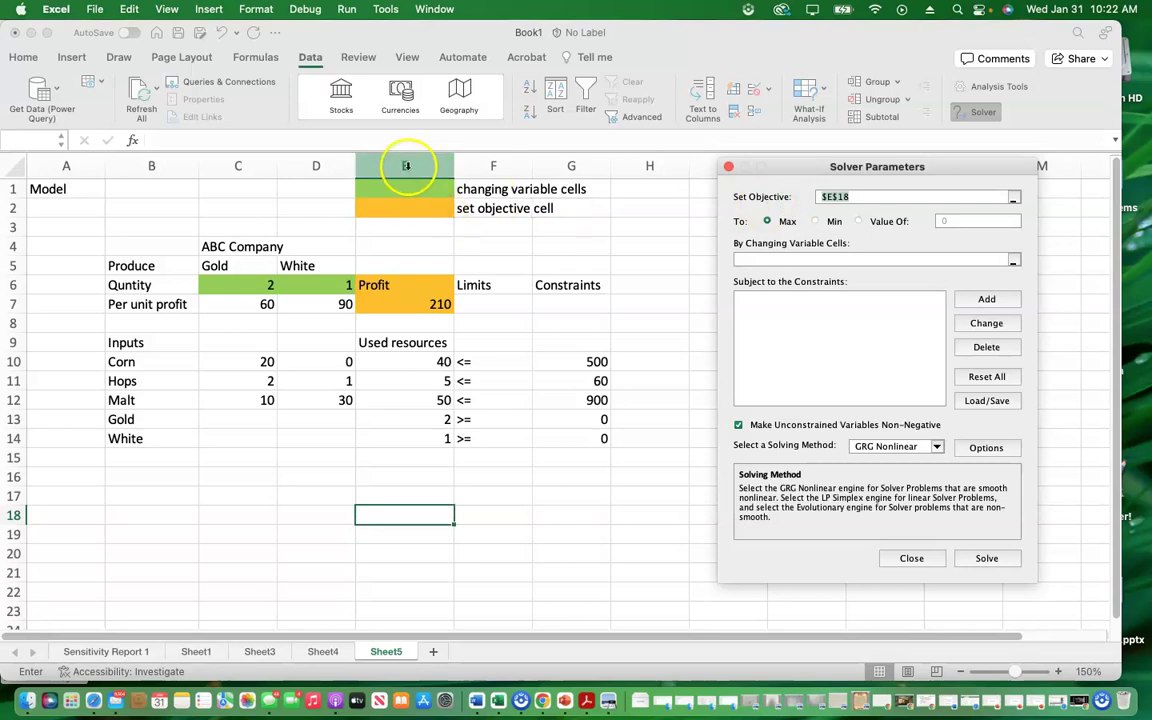
# Step: Set Solver's objective to profit cell E7 and its variable cells to $C$6:$D$6
pyautogui.click(421, 306)
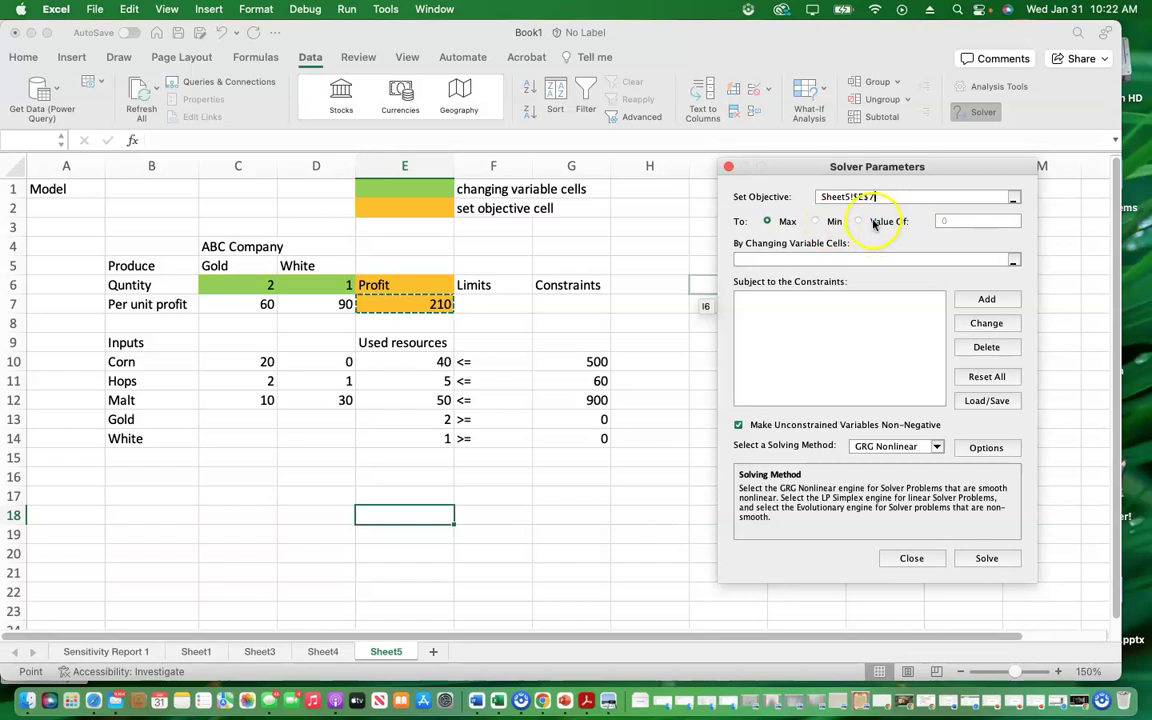
pyautogui.click(756, 260)
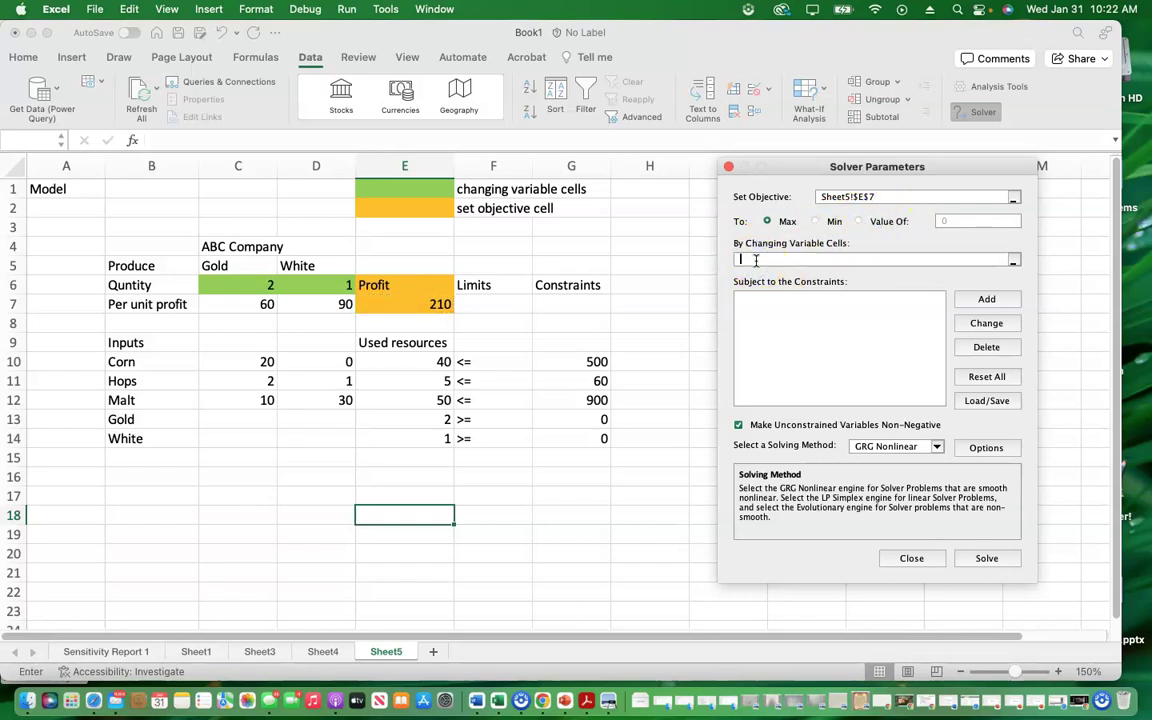
pyautogui.moveTo(400, 187); pyautogui.dragTo(501, 229)
pyautogui.click(255, 289)
pyautogui.moveTo(258, 287); pyautogui.dragTo(324, 285)
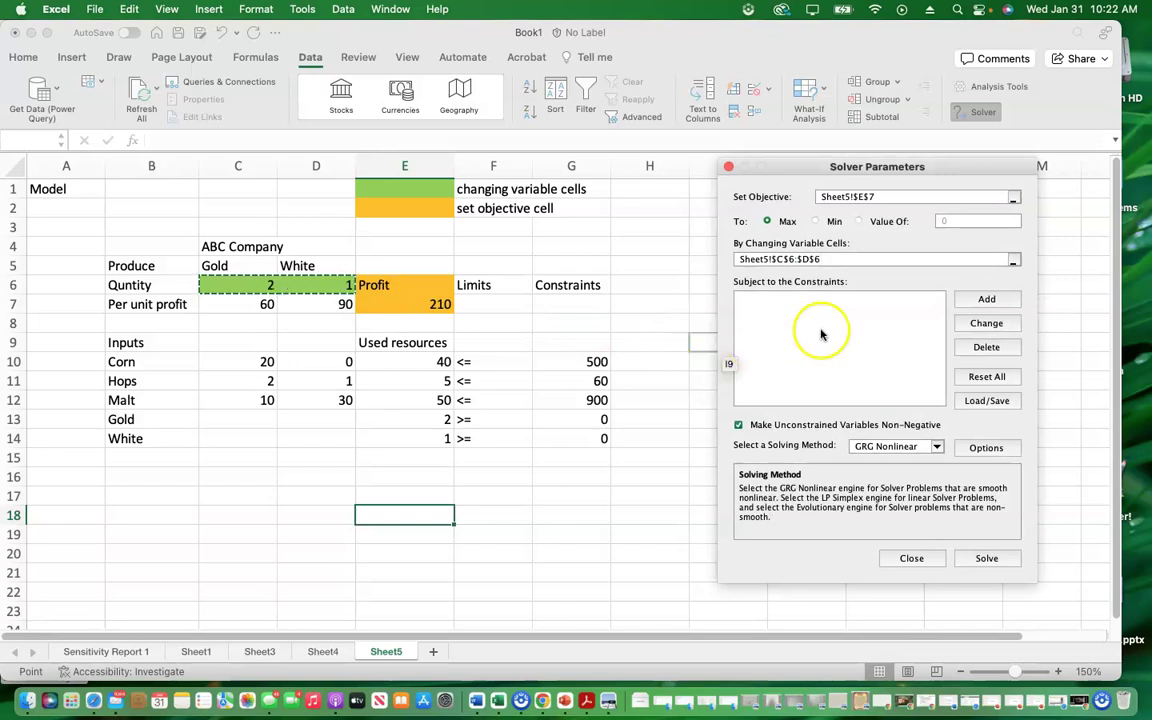
pyautogui.click(993, 300)
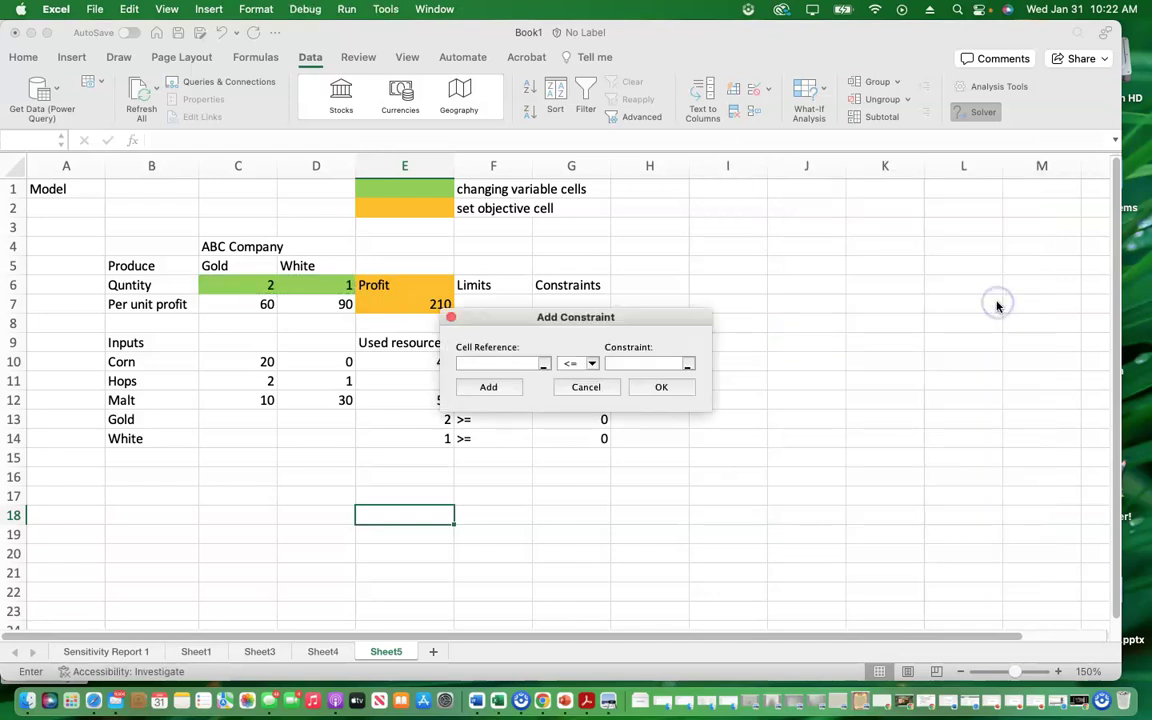
# Step: Add constraints E10:E12 <= G10:G12 for resources and E13:E14 >= G13:G14 for non-negativity
pyautogui.moveTo(422, 388); pyautogui.dragTo(422, 388)
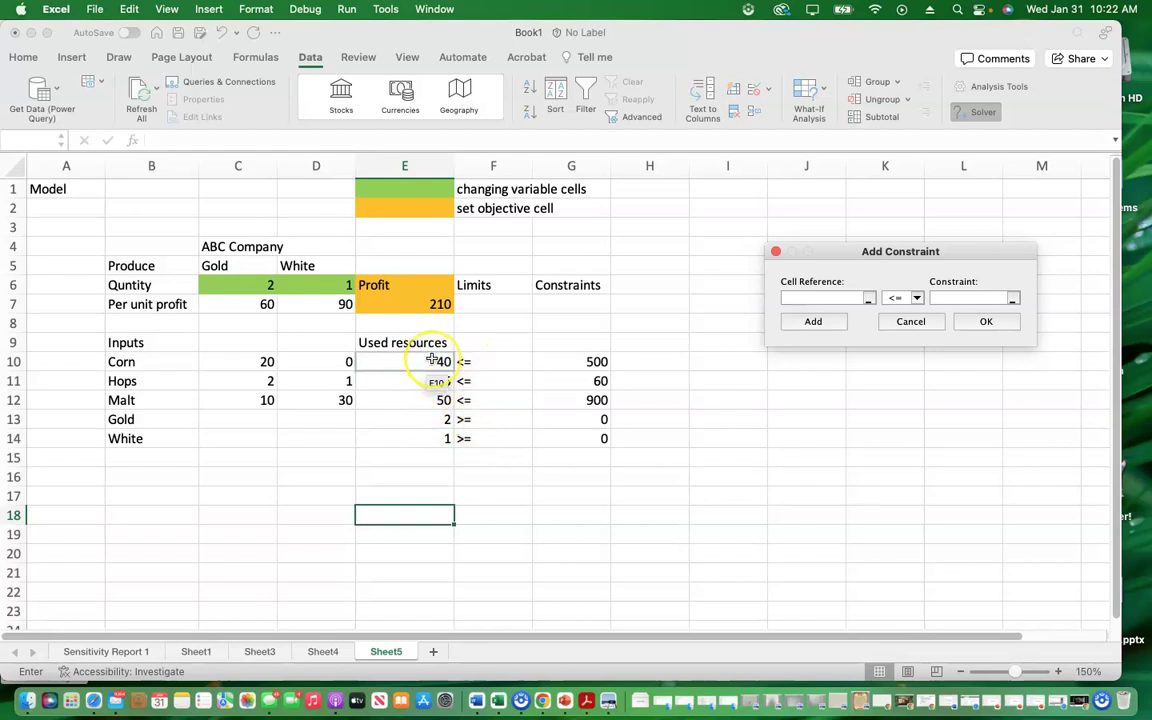
pyautogui.moveTo(432, 361); pyautogui.dragTo(430, 400)
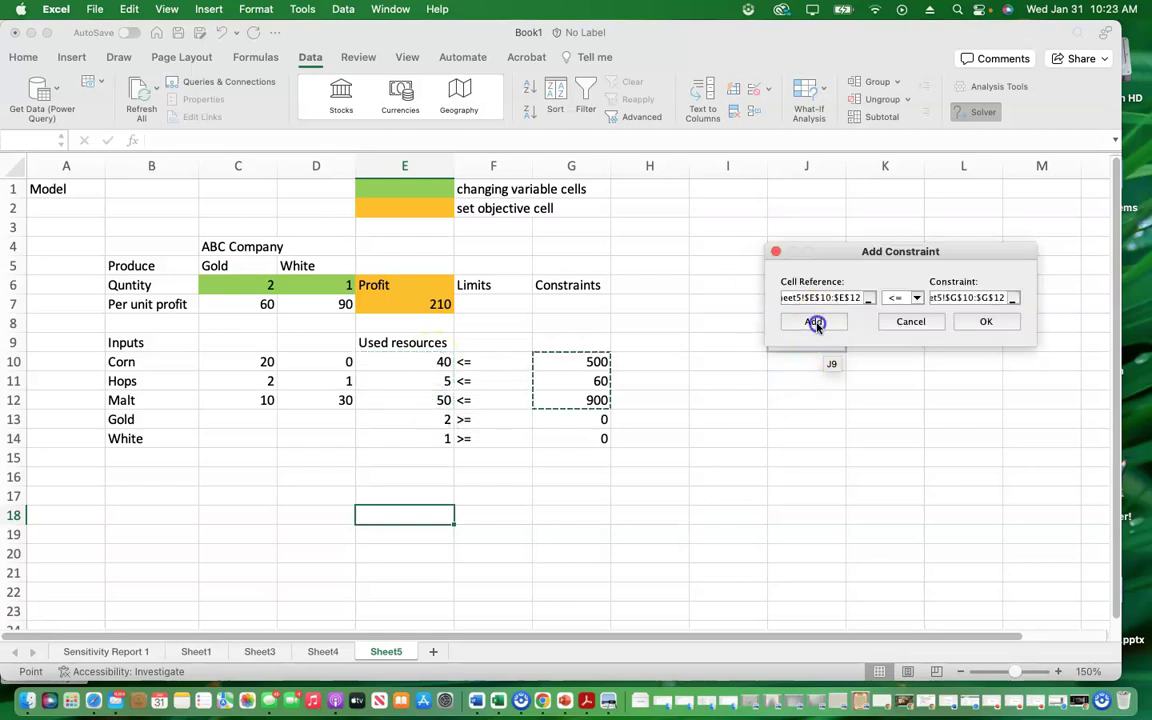
pyautogui.click(813, 321)
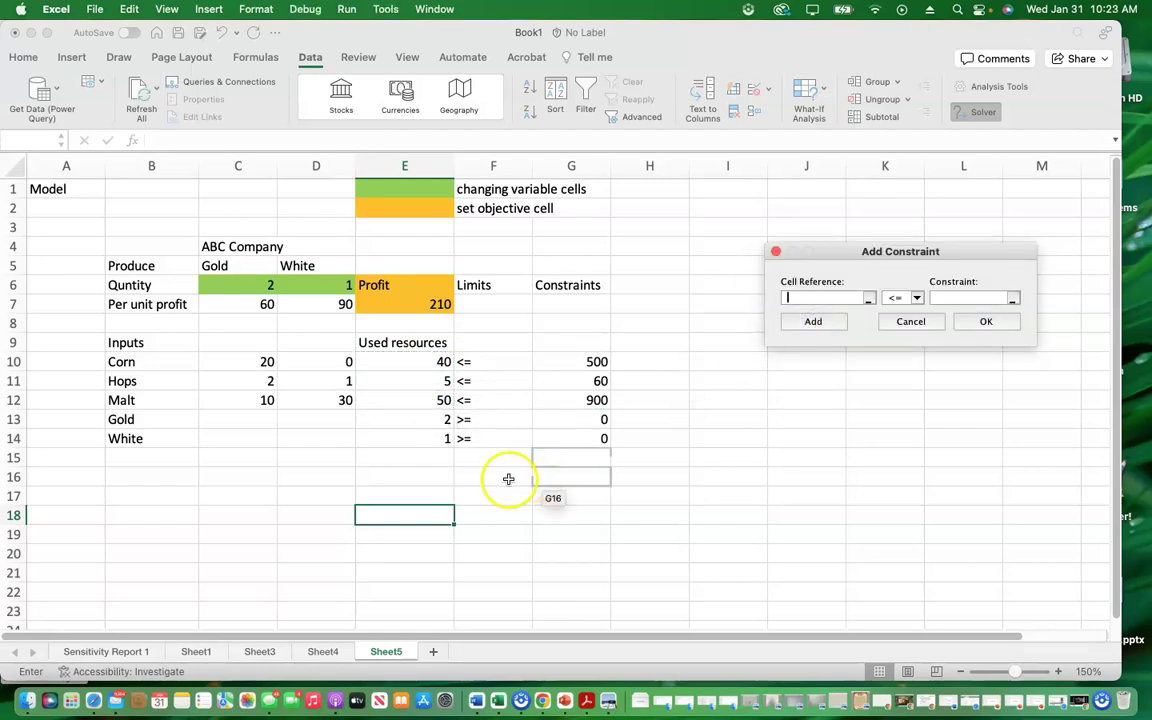
pyautogui.moveTo(442, 420); pyautogui.dragTo(442, 439)
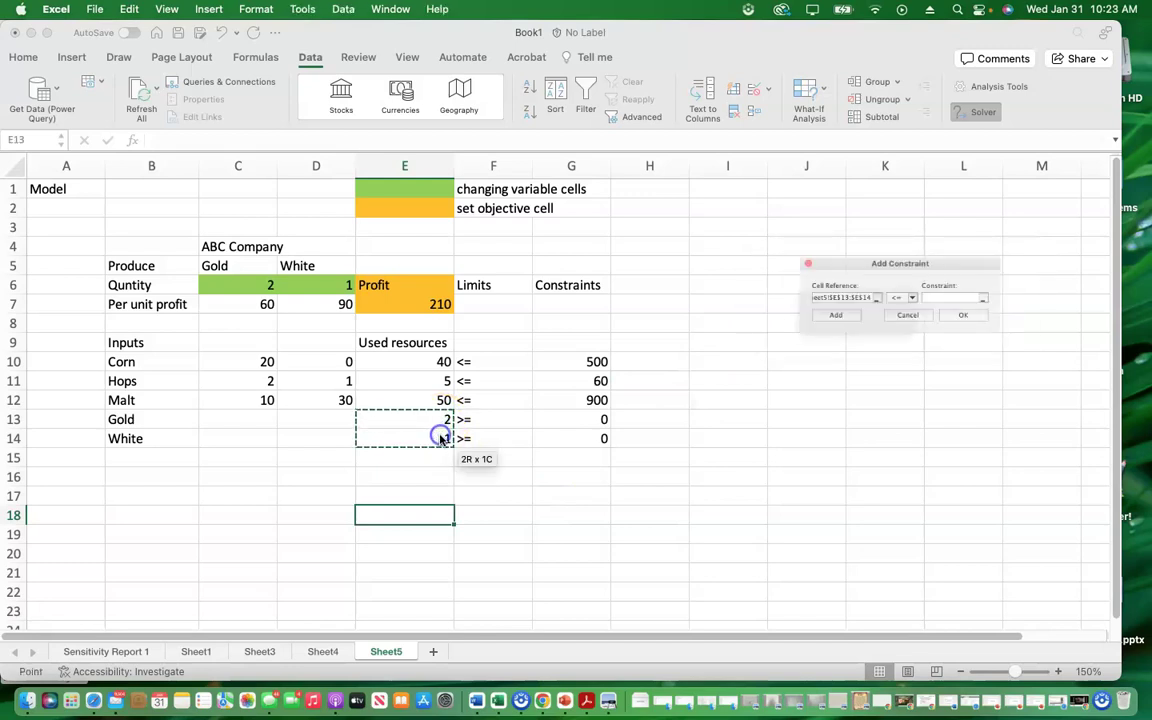
pyautogui.click(910, 297)
pyautogui.click(901, 338)
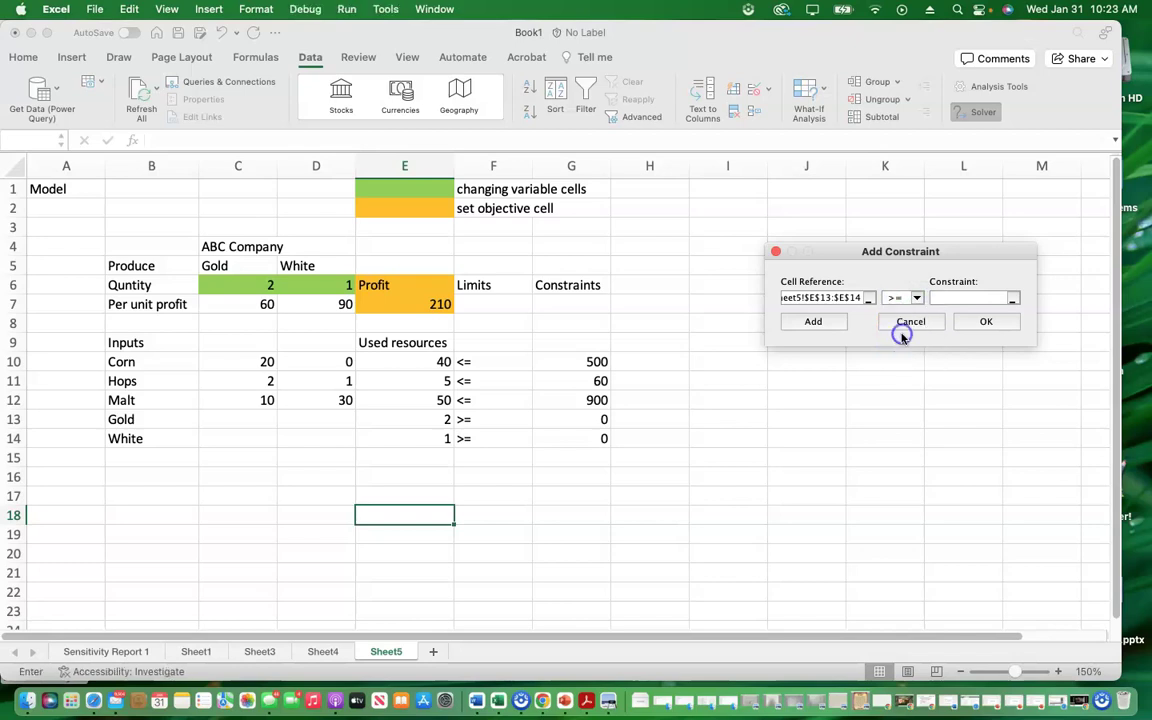
pyautogui.moveTo(585, 418); pyautogui.dragTo(586, 441)
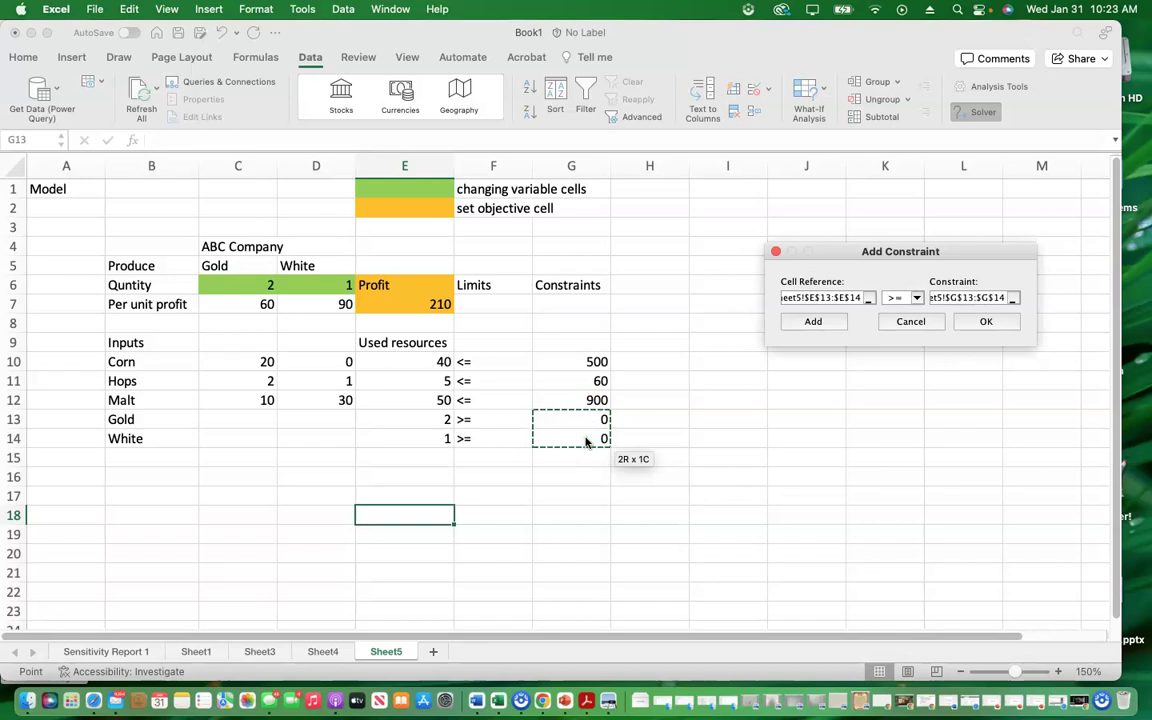
pyautogui.click(982, 323)
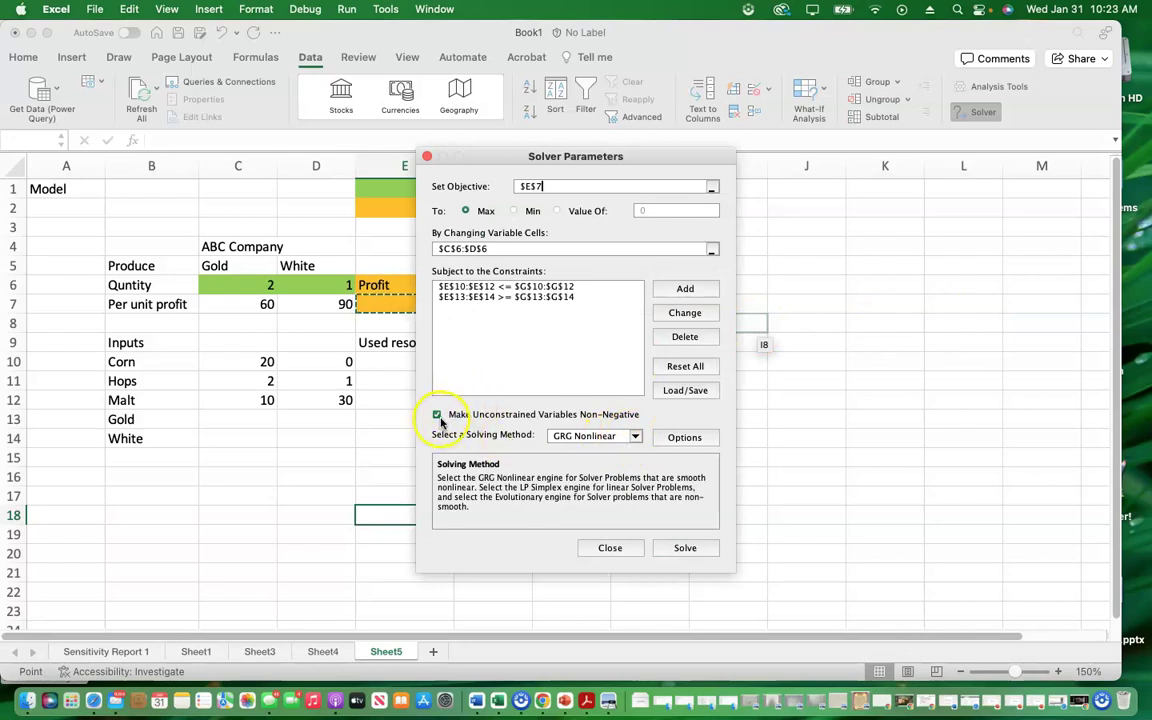
# Step: Solve with the Simplex LP method, producing Gold 18 and White 24
pyautogui.click(634, 437)
pyautogui.click(562, 460)
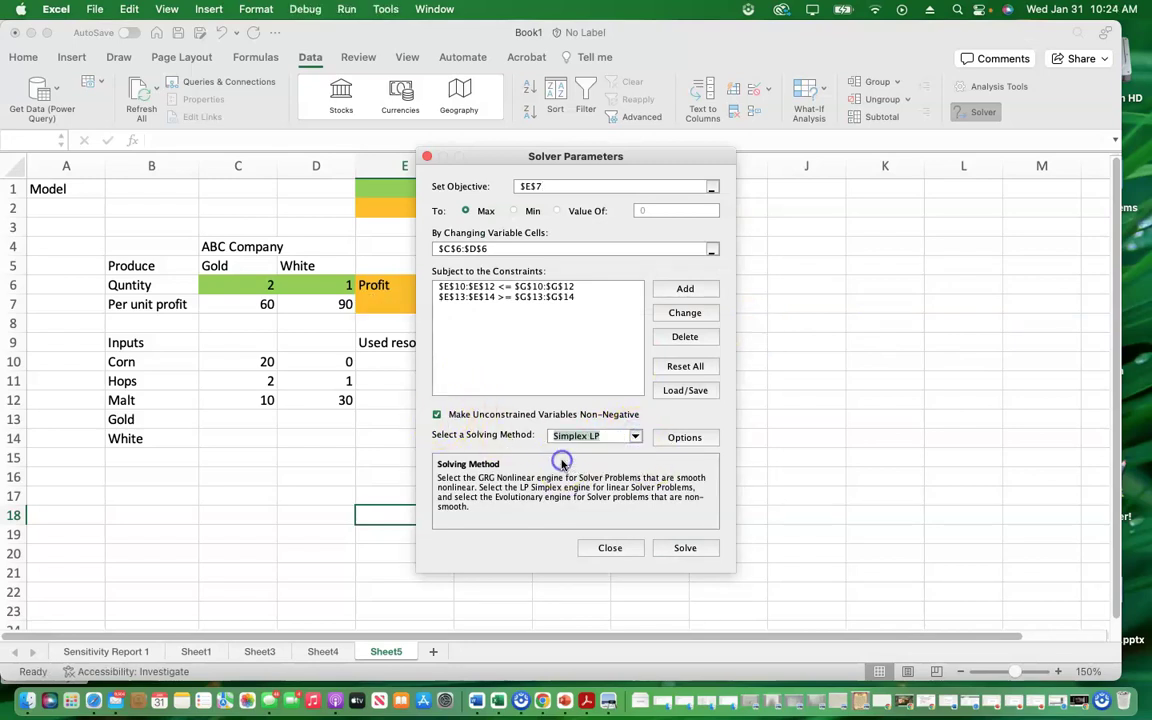
pyautogui.click(686, 548)
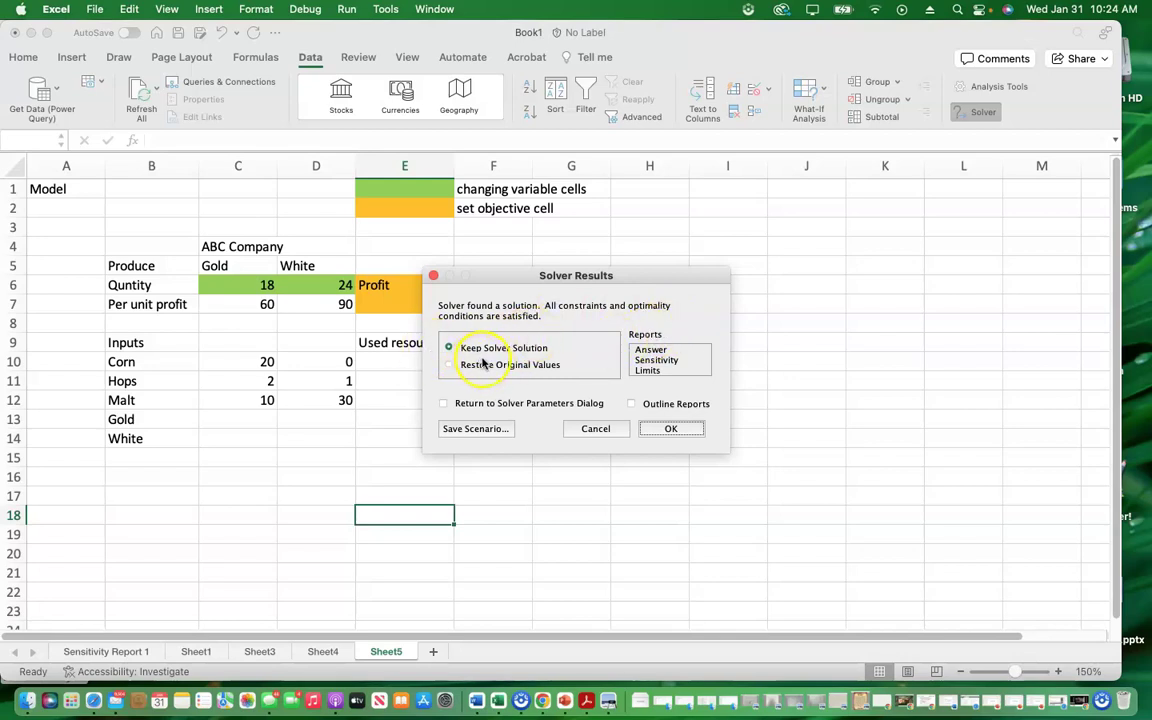
# Step: Keep Solver's profit-3240 solution and move the Limits and Constraints headings from F6:G6 to F9
pyautogui.click(668, 432)
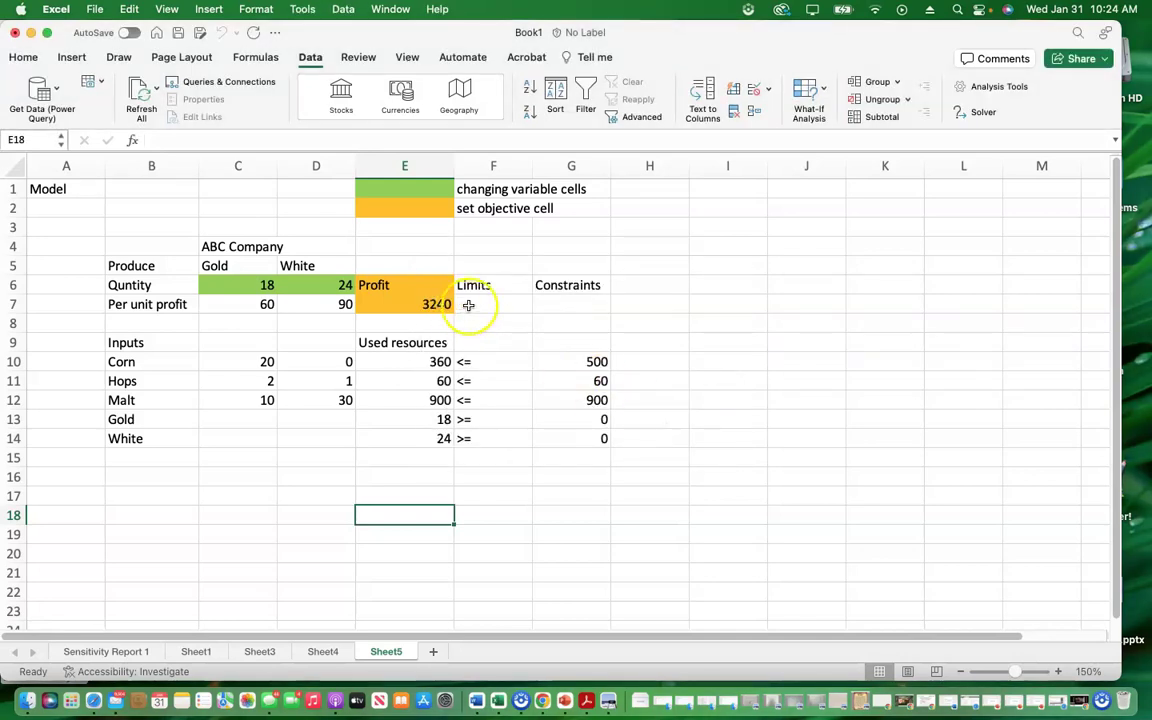
pyautogui.moveTo(459, 285); pyautogui.dragTo(550, 288)
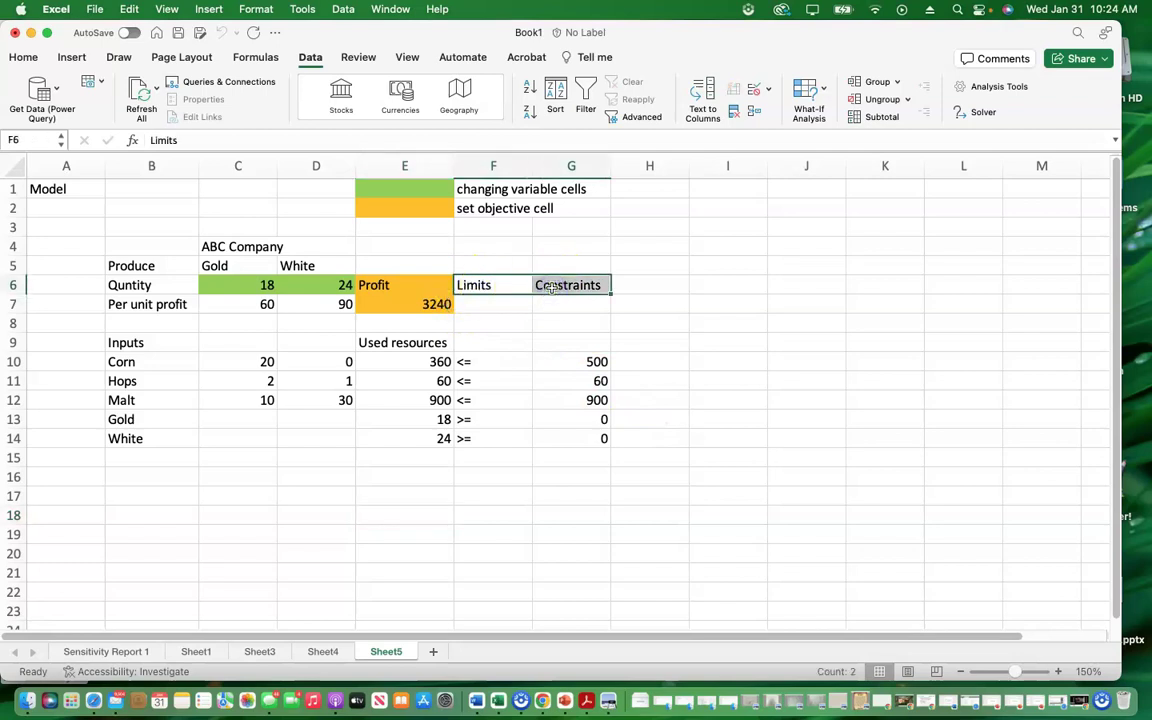
pyautogui.press('super+c')
pyautogui.click(490, 341)
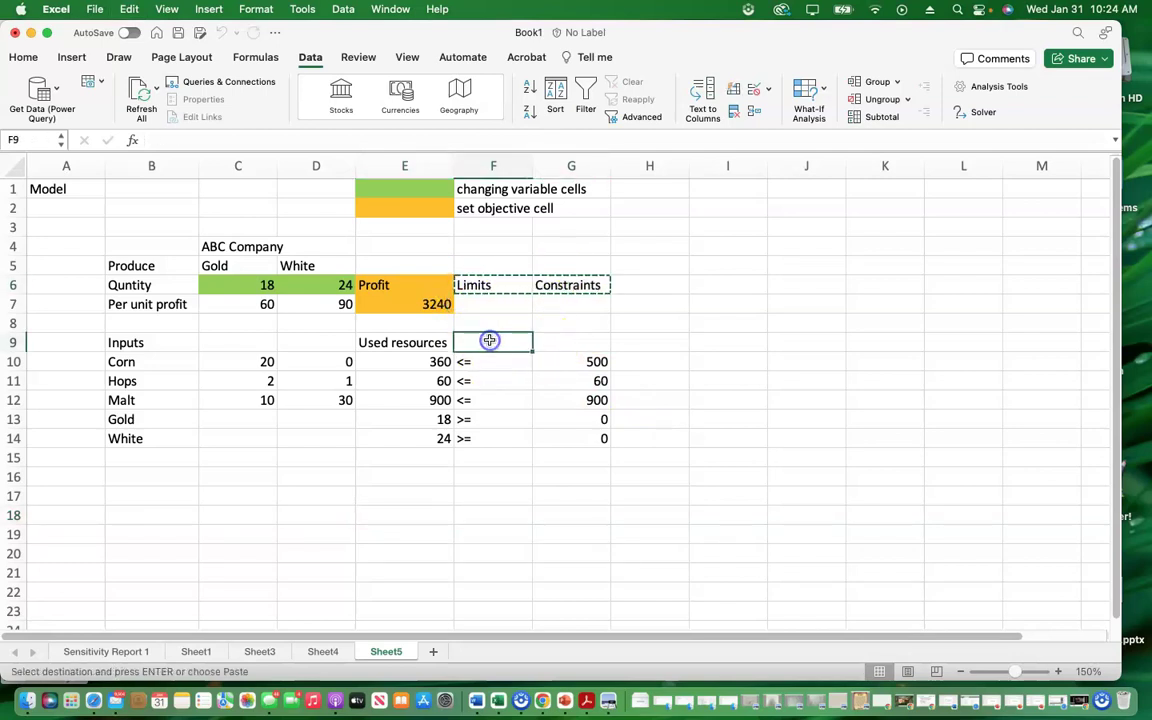
pyautogui.press('super+v')
pyautogui.moveTo(477, 286); pyautogui.dragTo(599, 285)
pyautogui.press('Delete')
pyautogui.click(710, 386)
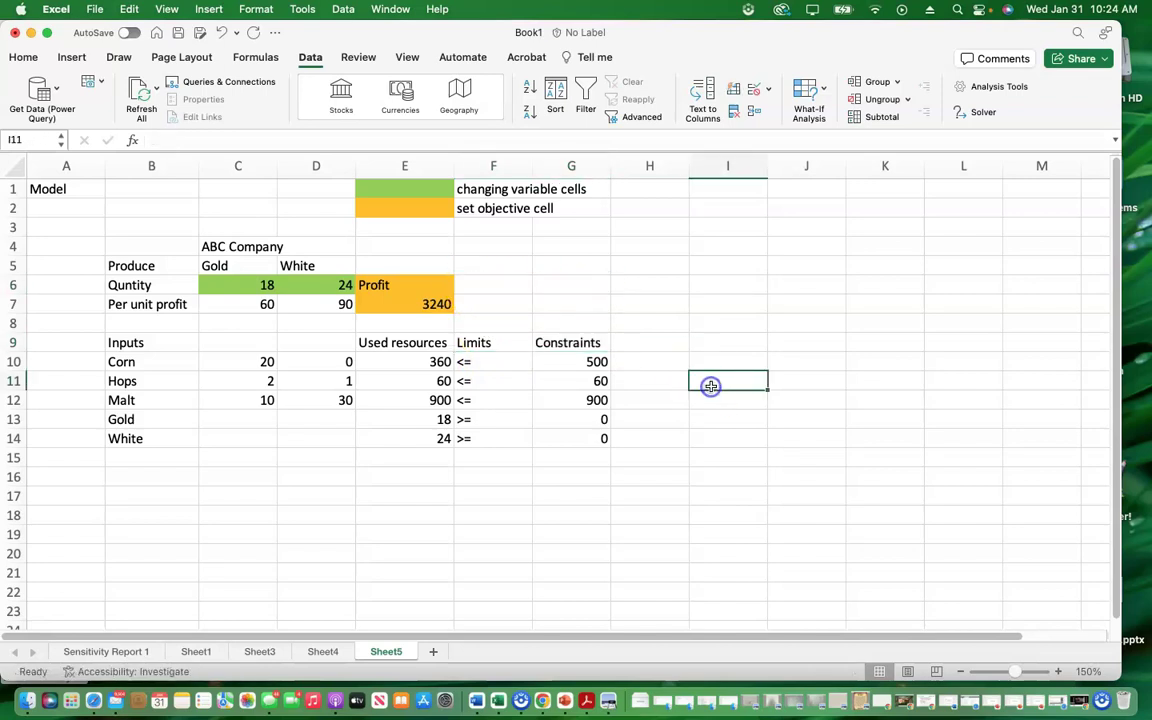